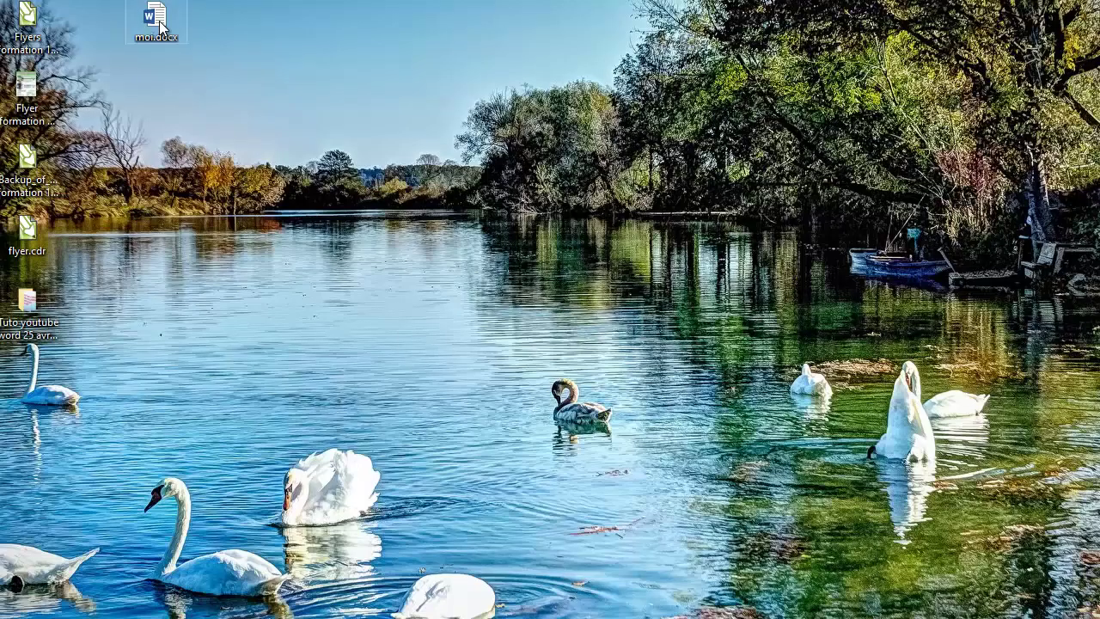
Open moi.docx and select the map picture in it
double_click(160, 28)
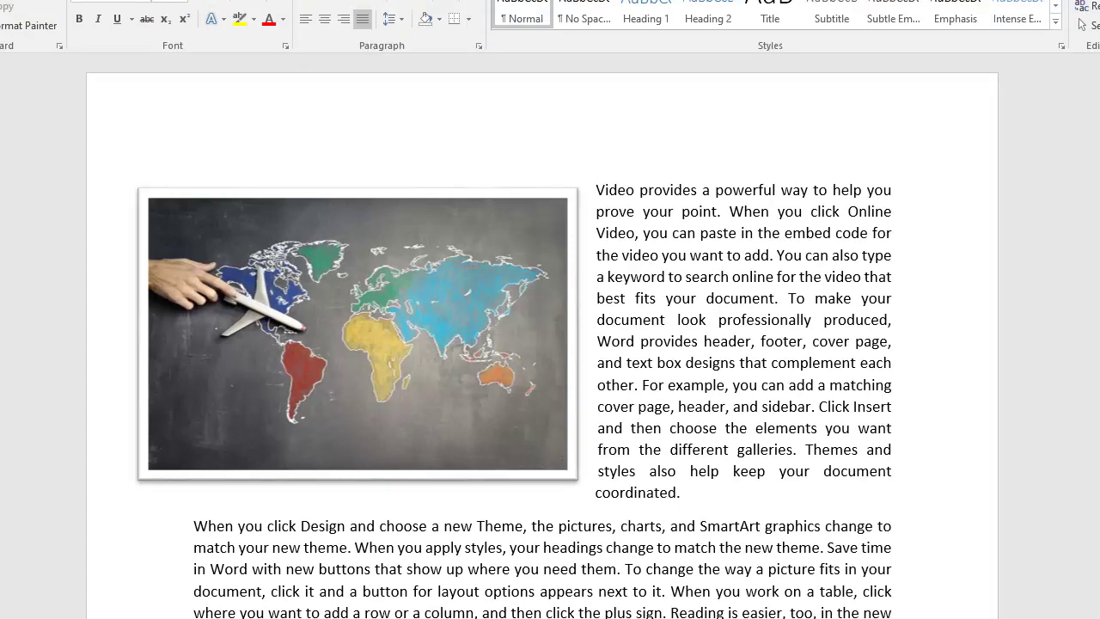
click(557, 405)
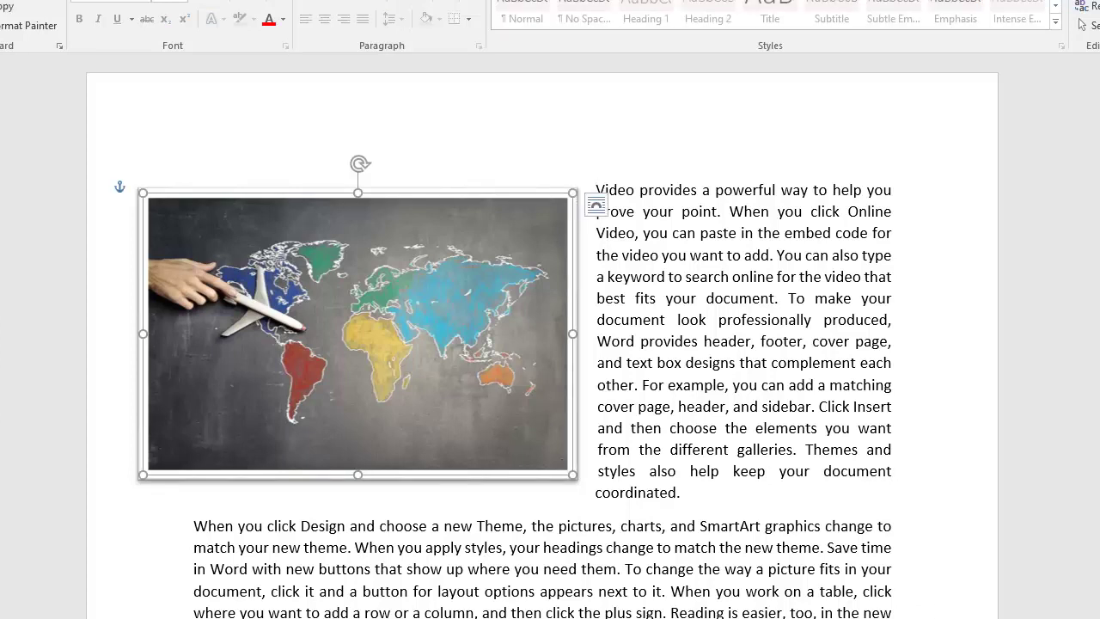
click(754, 440)
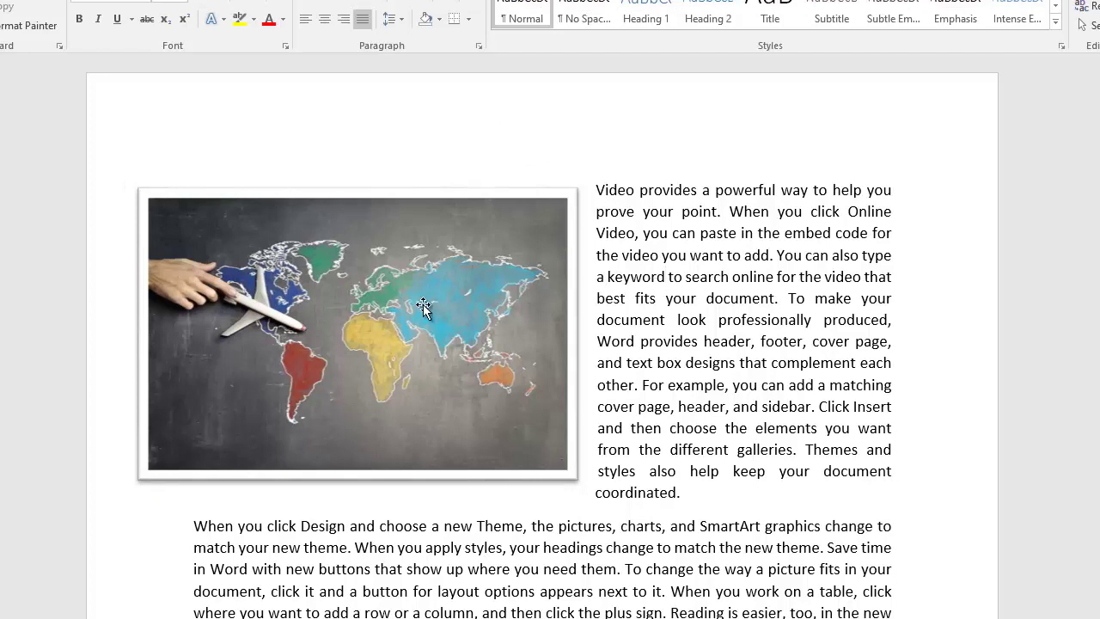
click(476, 269)
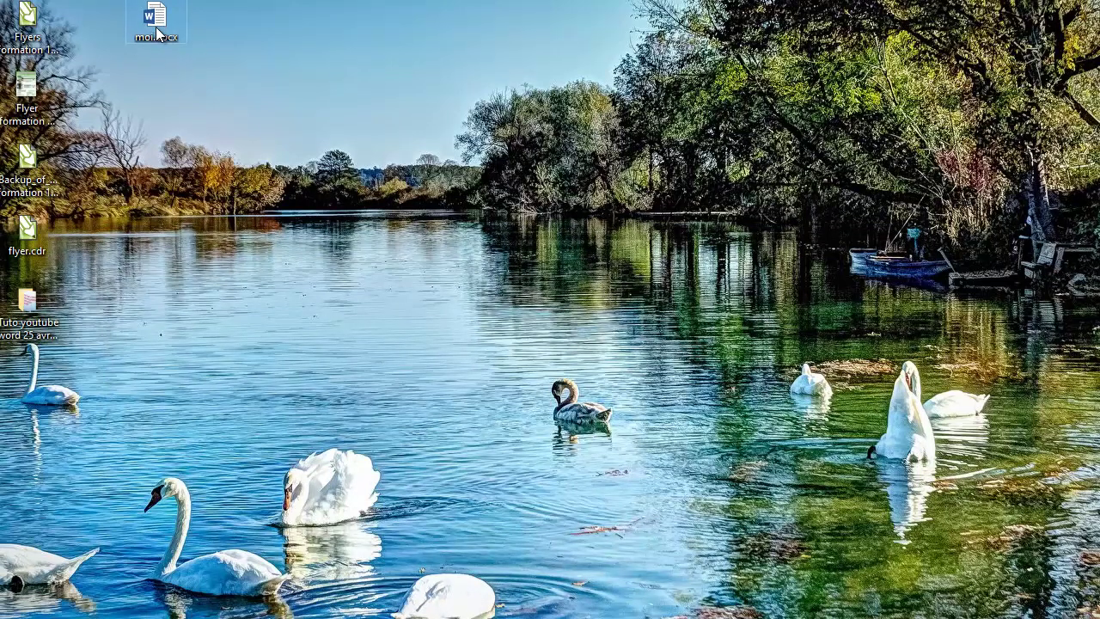
Select the img folder, close its window, and select the moi.docx file
mouse_move(157, 32)
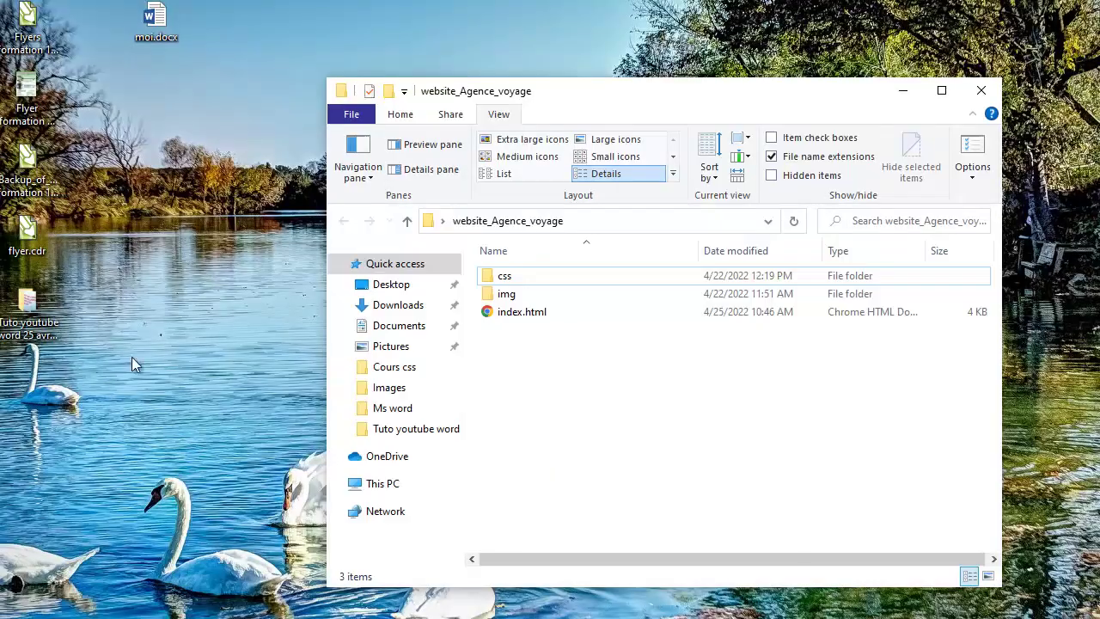
click(501, 295)
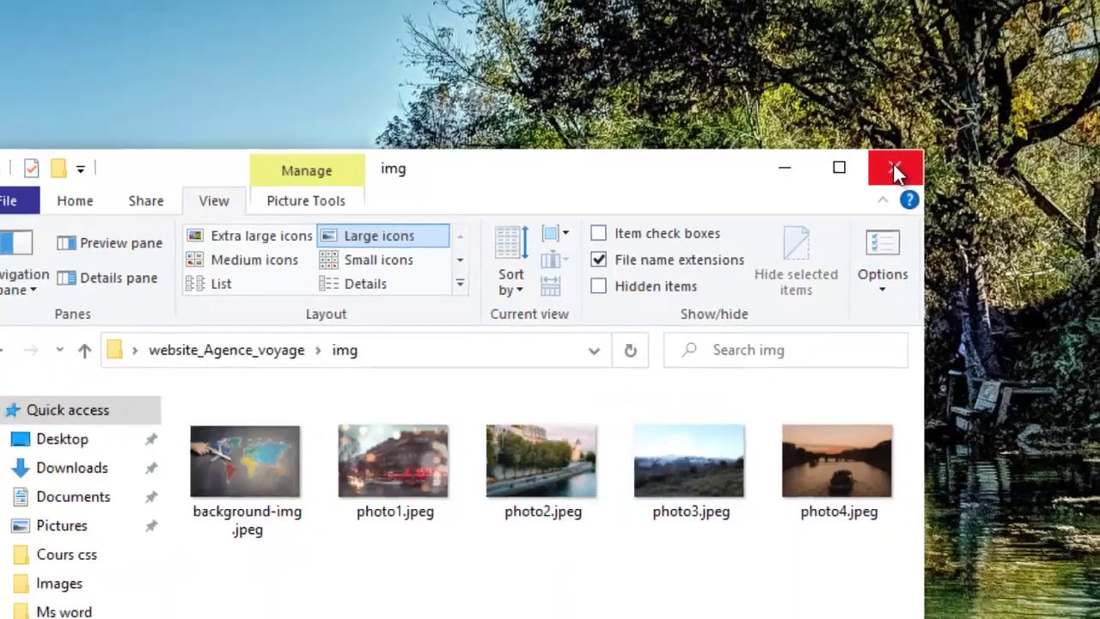
click(895, 173)
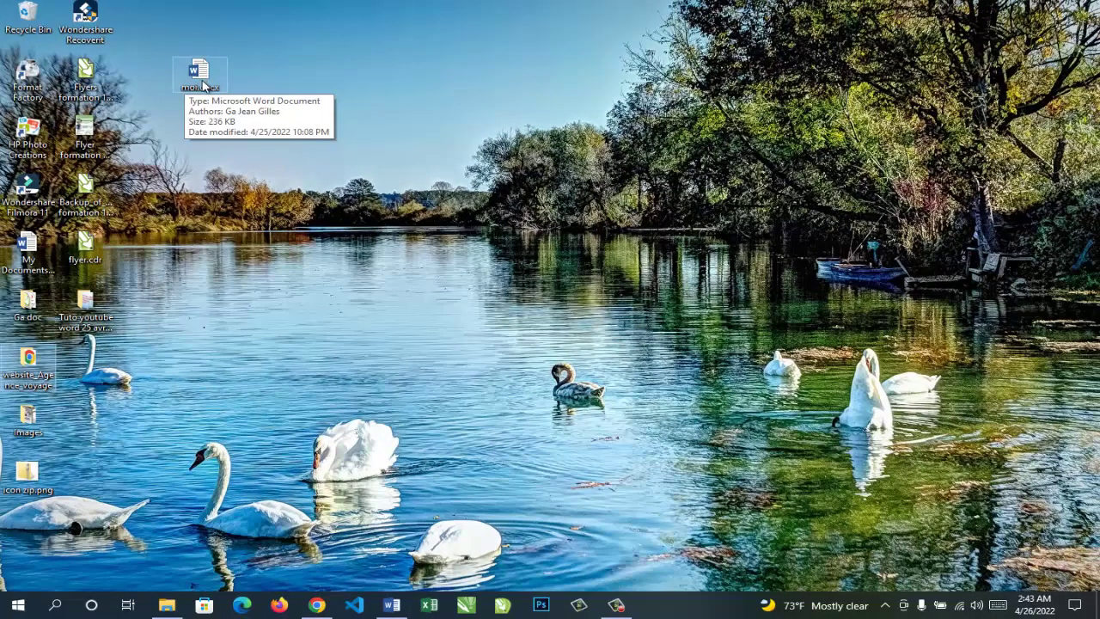
click(202, 83)
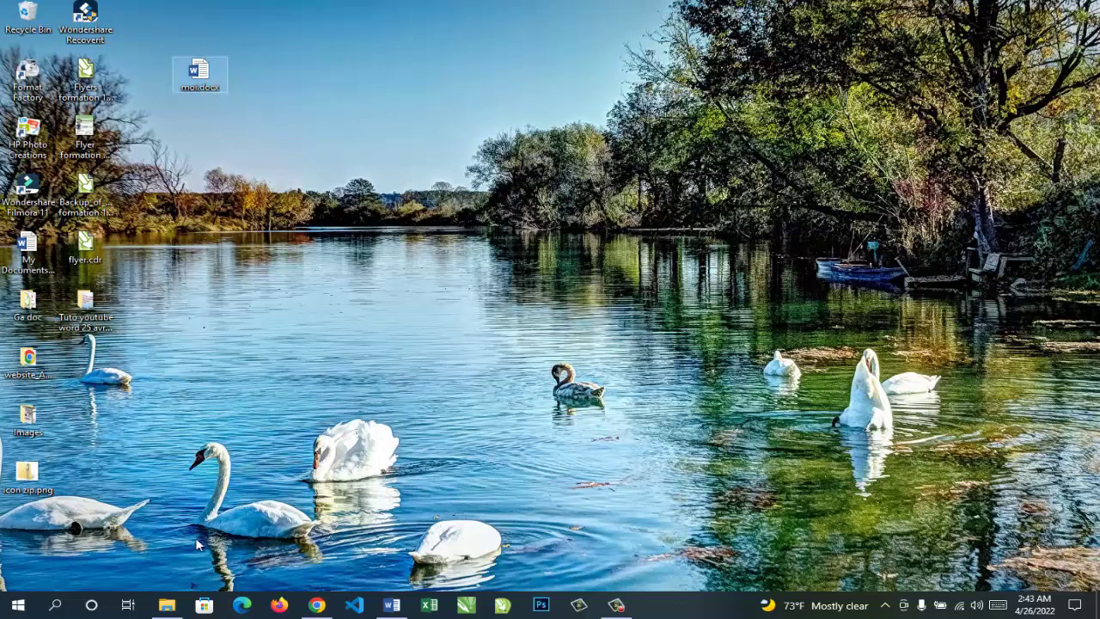
In the website_Agence_voyage folder, hide file name extensions, show them again, then minimize the folder
double_click(31, 365)
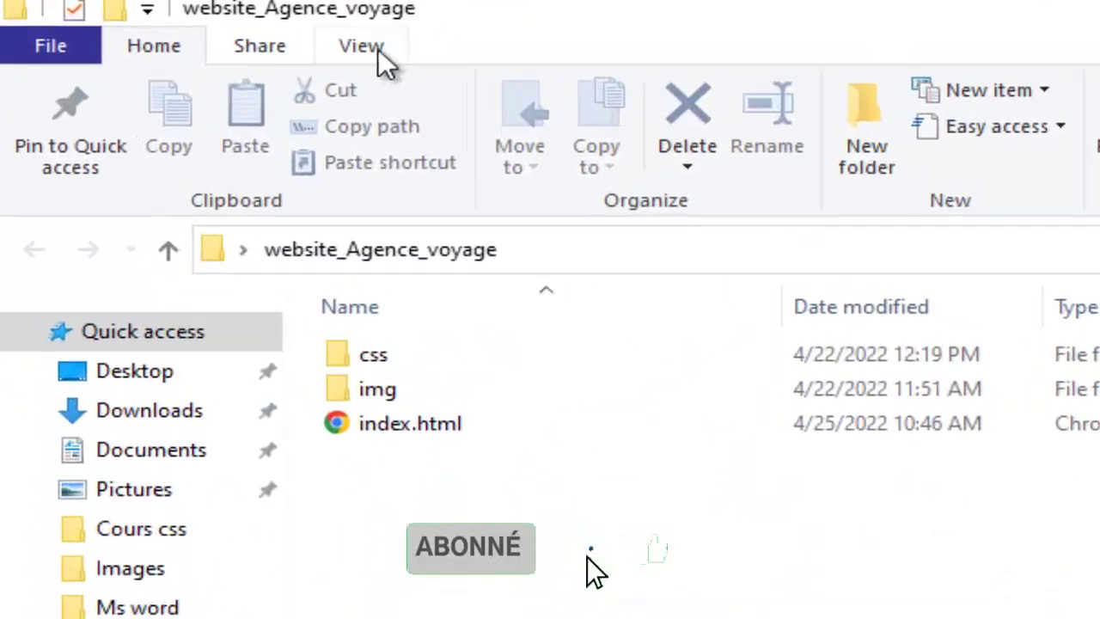
click(308, 43)
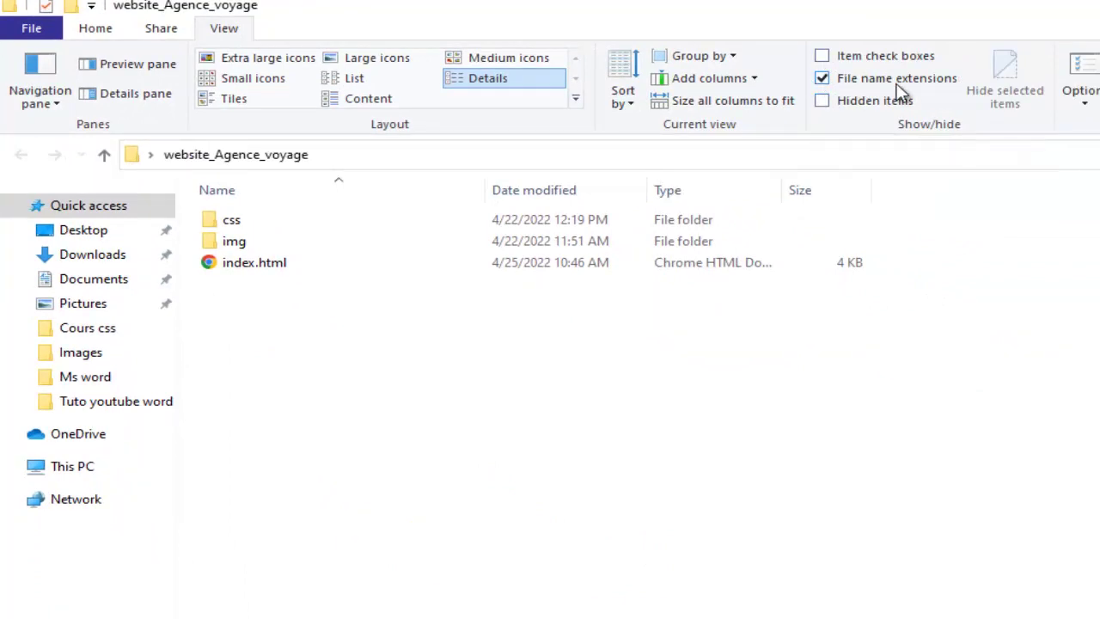
click(822, 79)
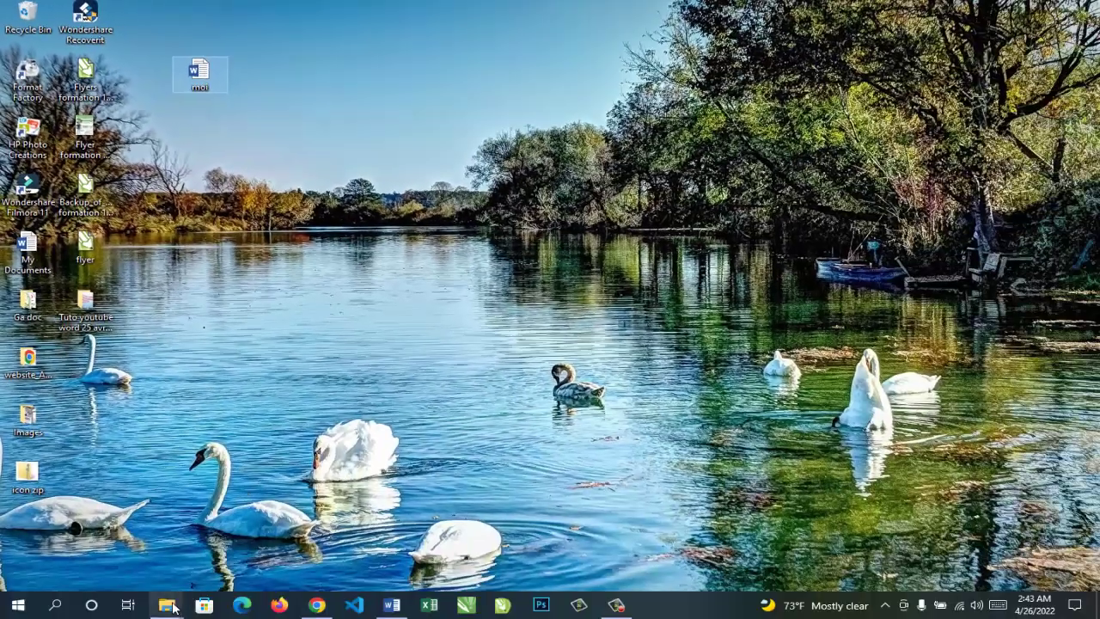
mouse_move(167, 603)
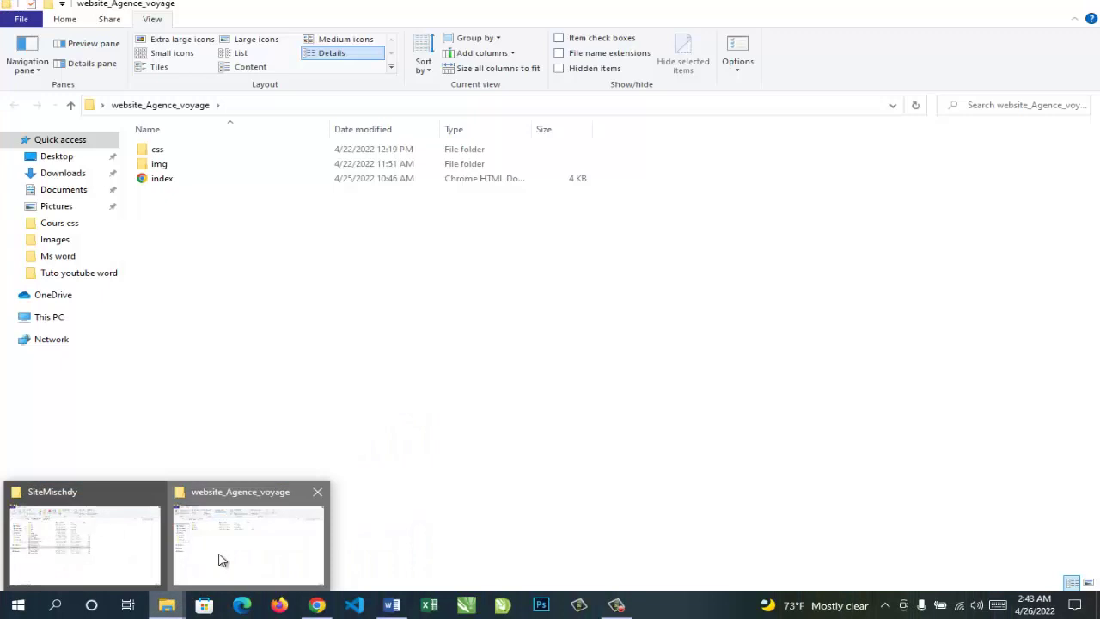
click(220, 560)
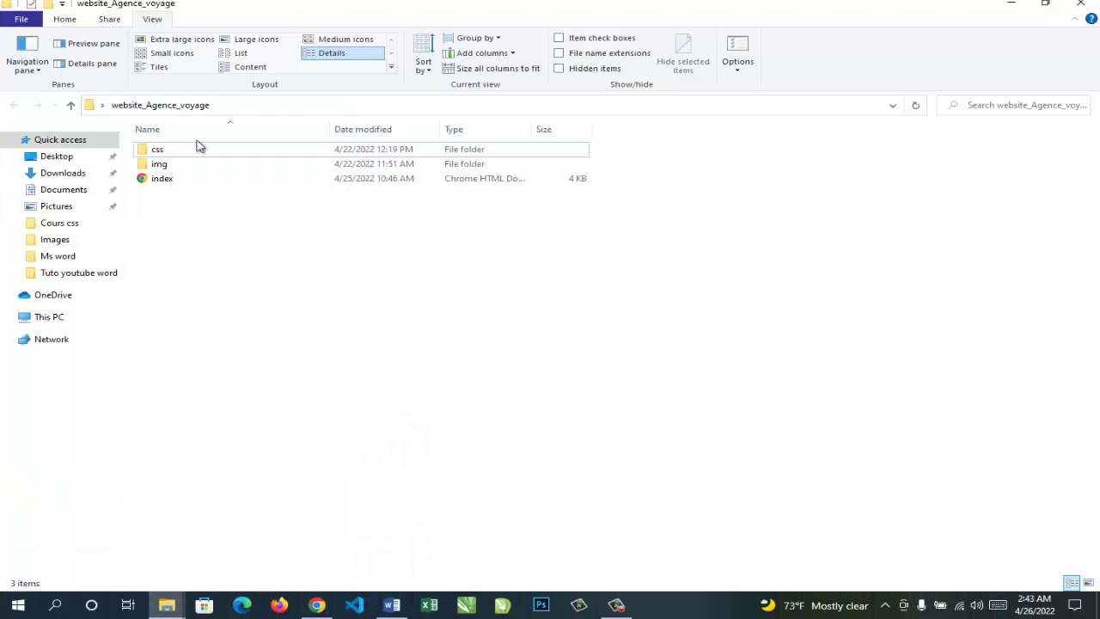
click(559, 54)
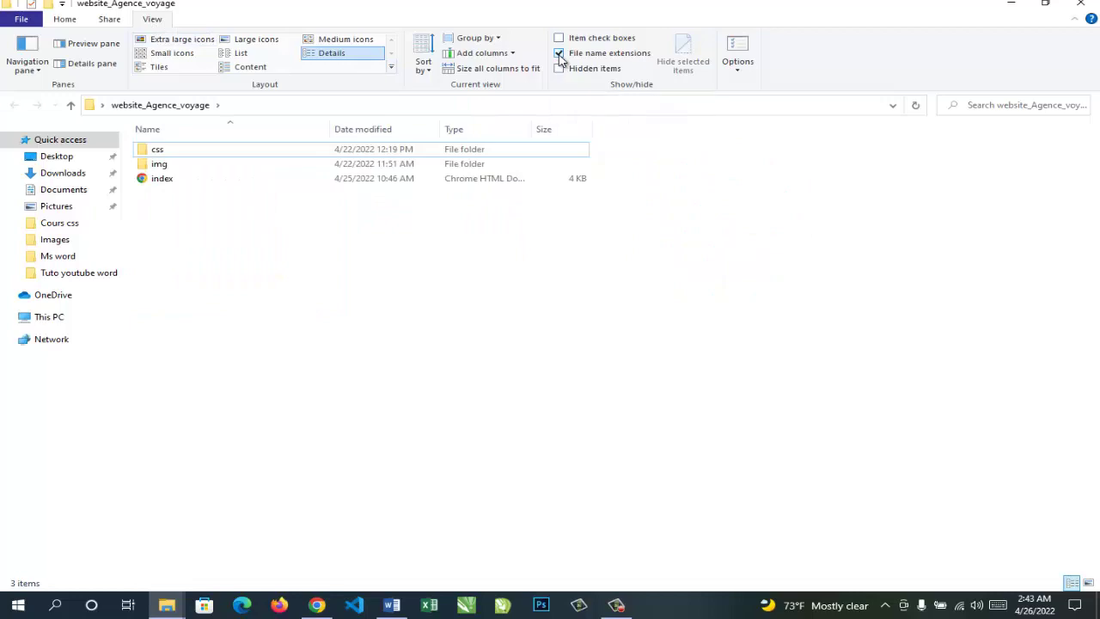
click(1014, 4)
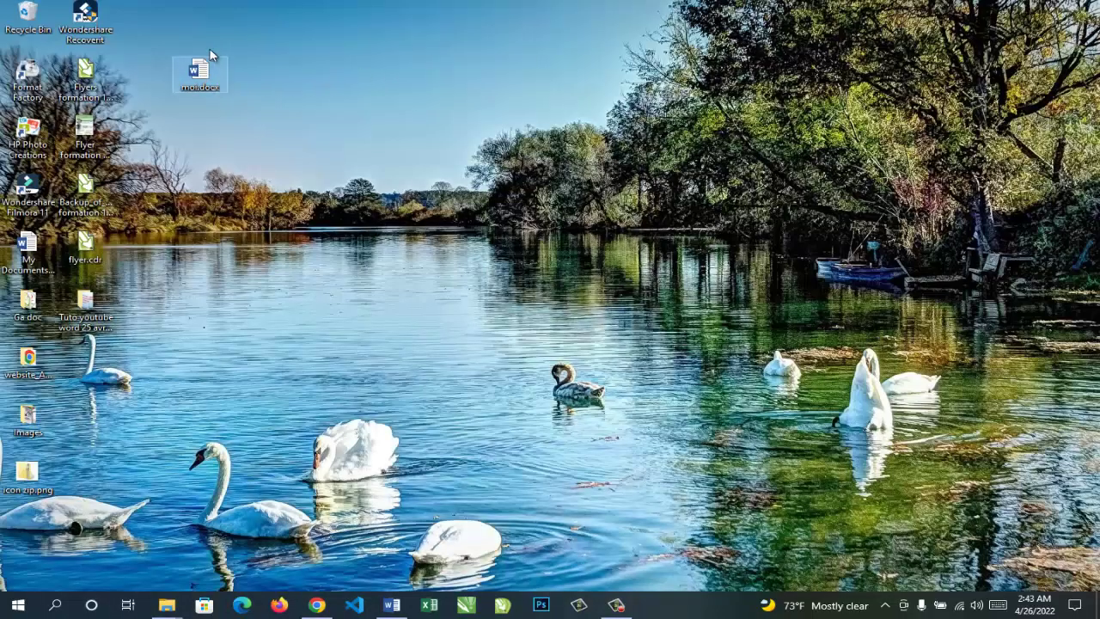
Copy moi.docx to moi - Copy.docx on the desktop, position it, and open the copy
mouse_move(206, 87)
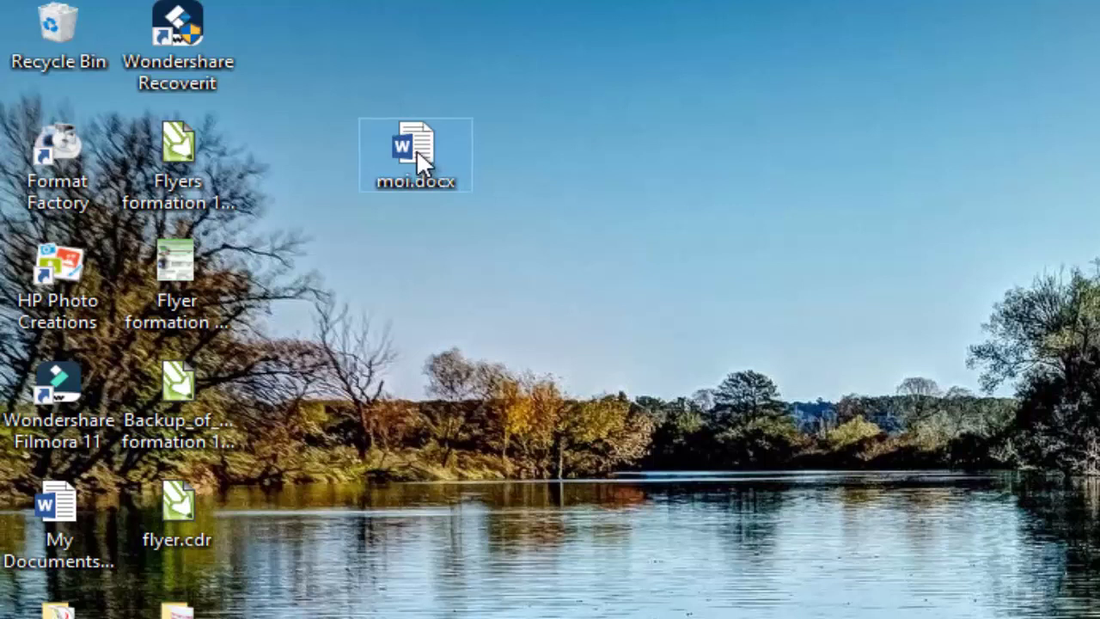
drag(416, 149, 614, 153)
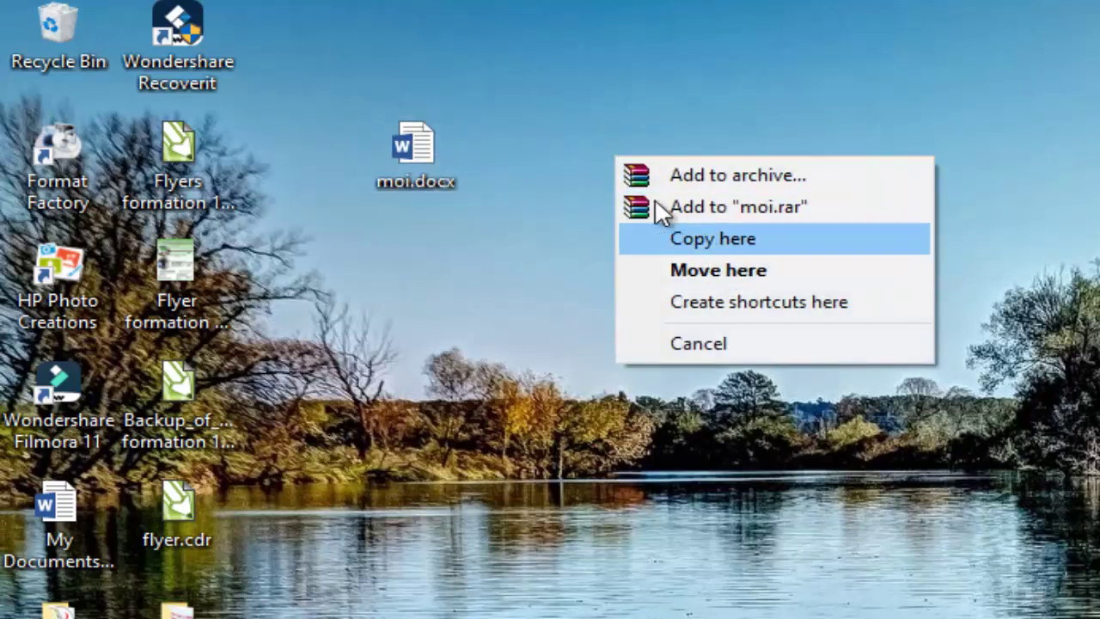
click(691, 238)
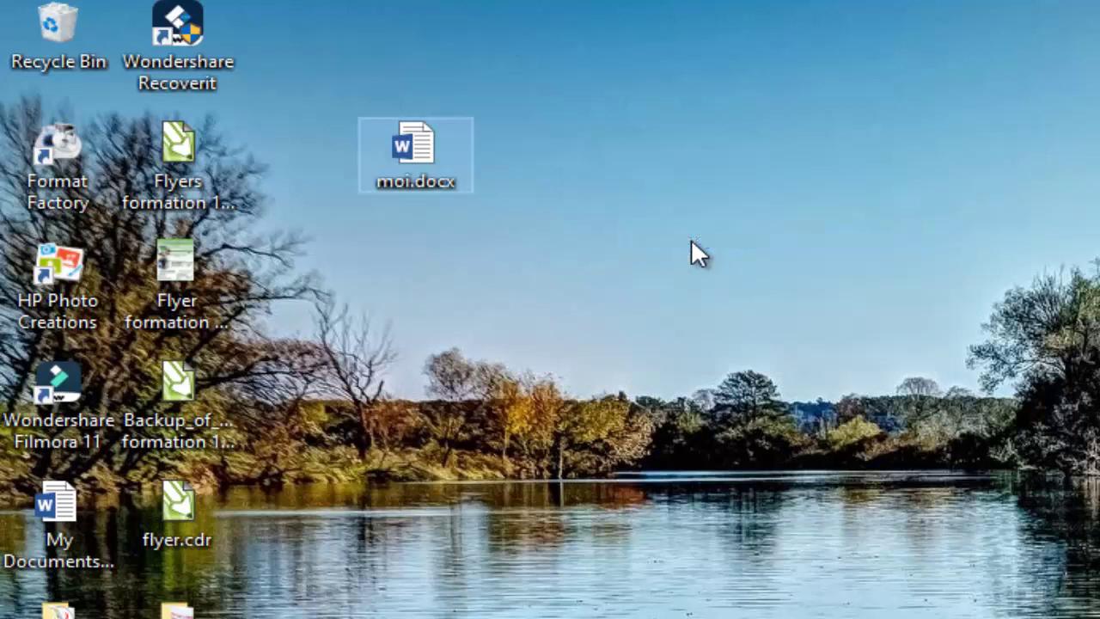
mouse_move(664, 49)
drag(659, 43, 650, 163)
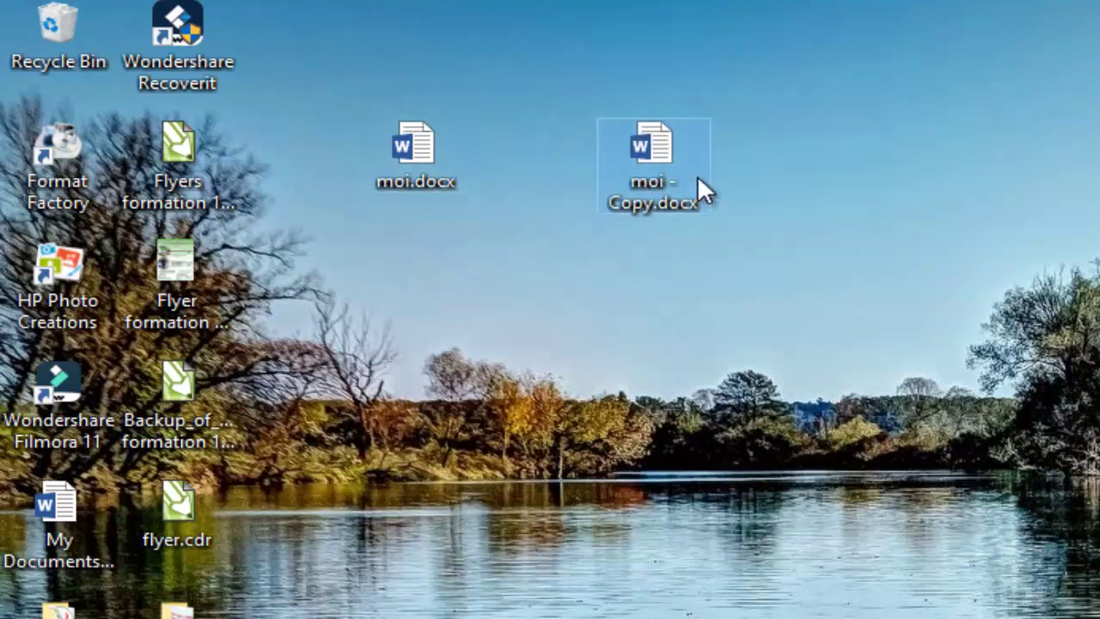
mouse_move(650, 192)
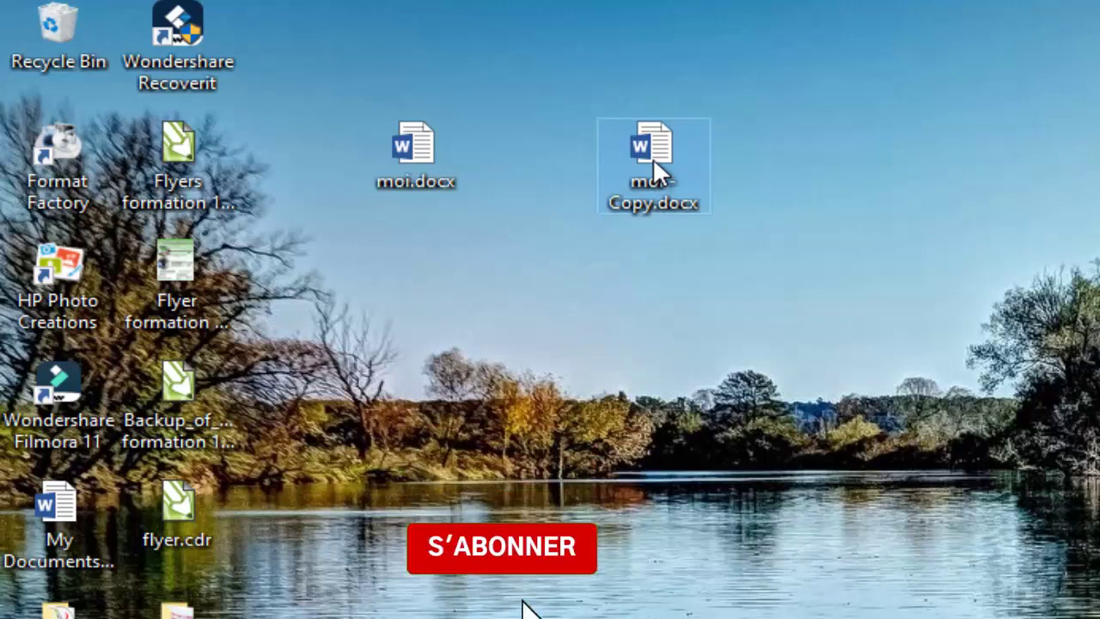
double_click(653, 159)
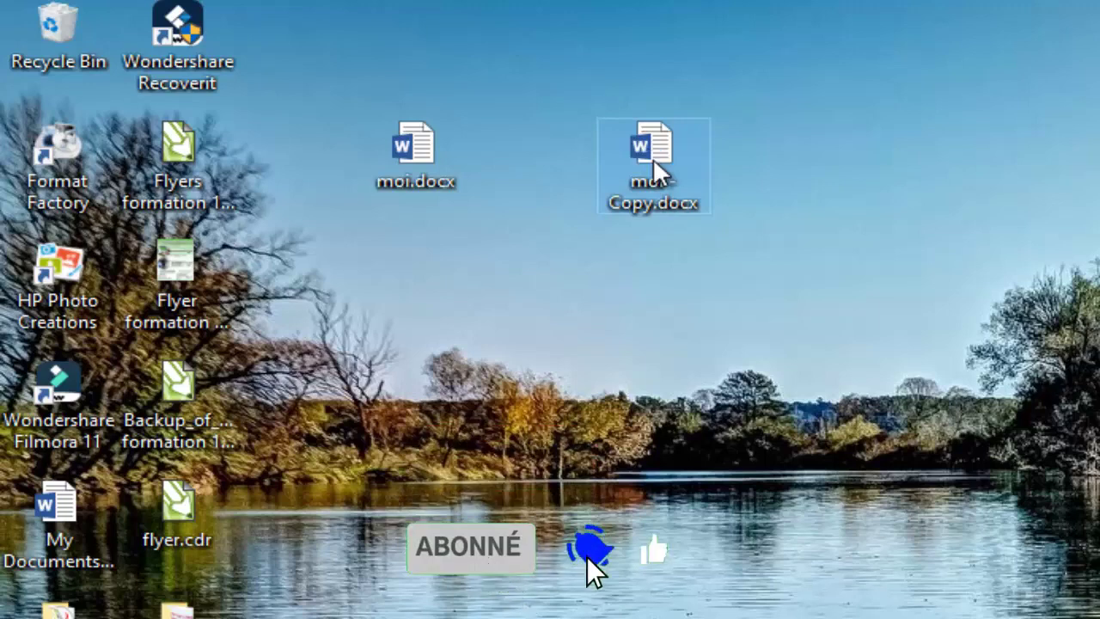
Rename moi - Copy.docx to moi - Copy.zip and confirm the extension change warning
right_click(655, 164)
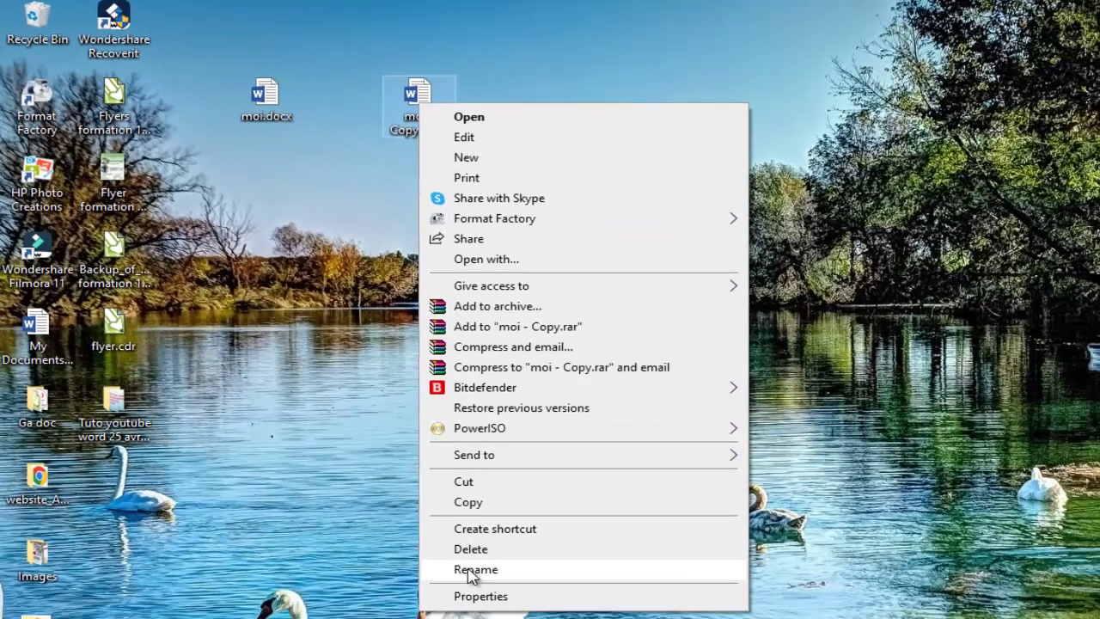
click(489, 591)
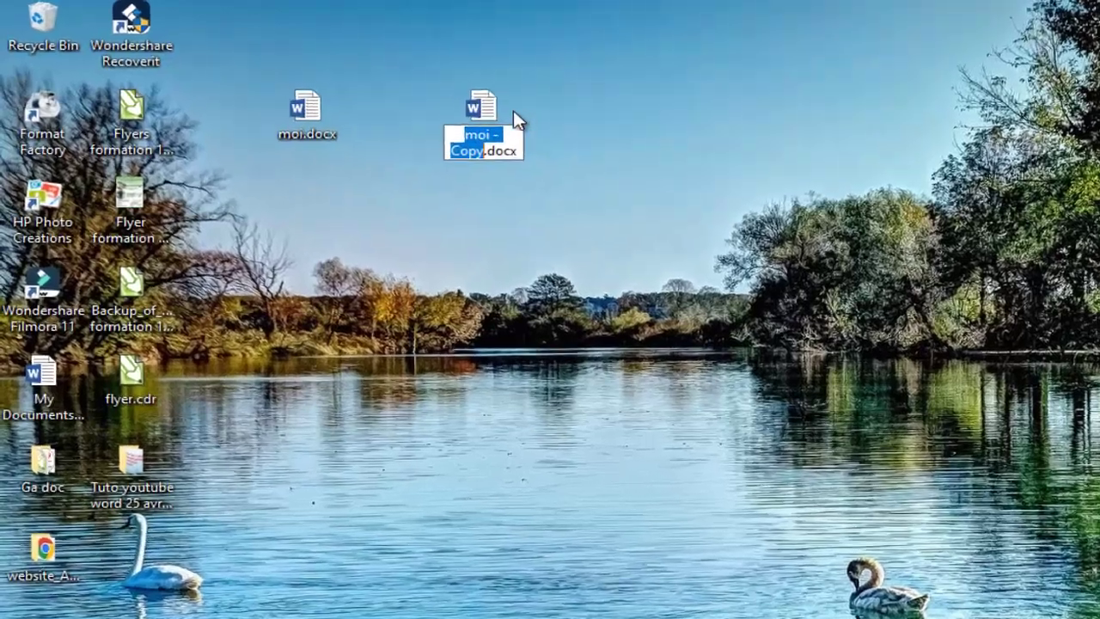
key(Return)
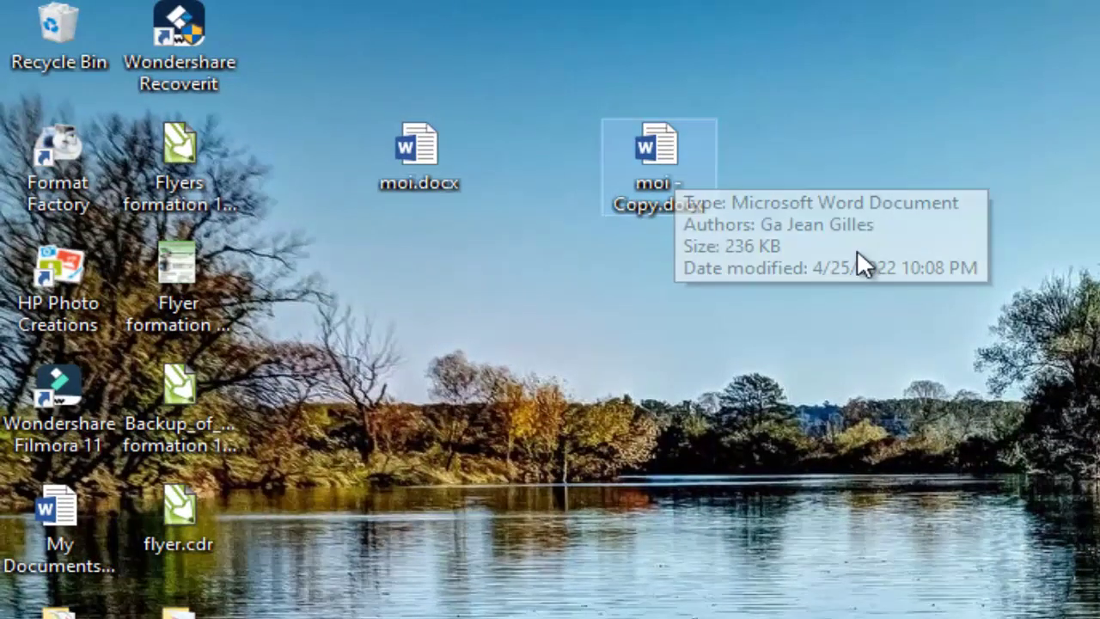
key(F2)
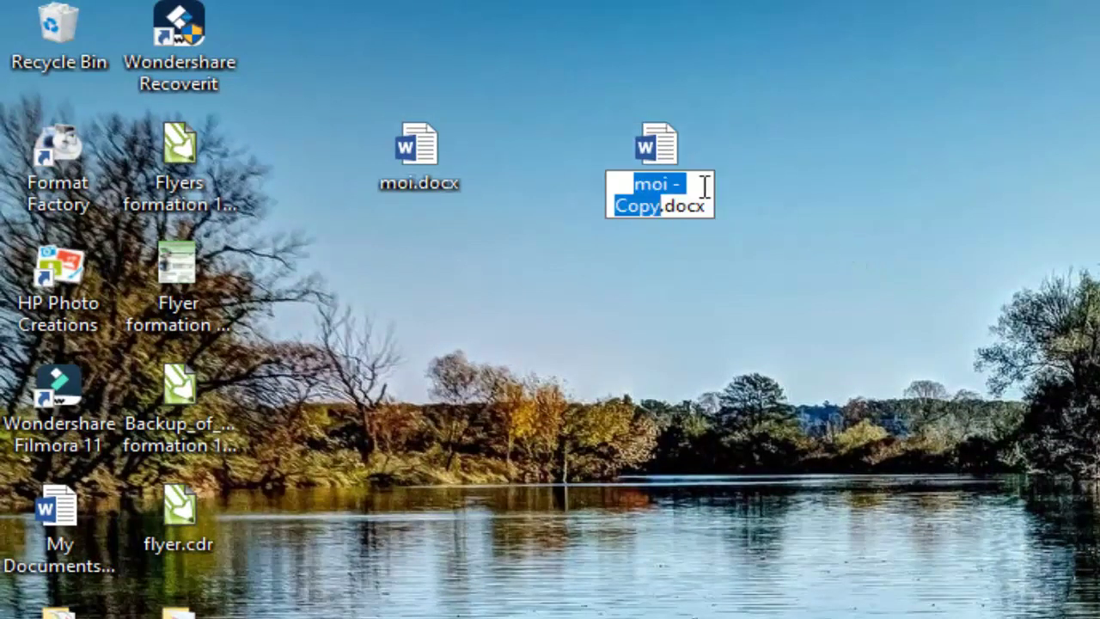
drag(707, 206, 669, 204)
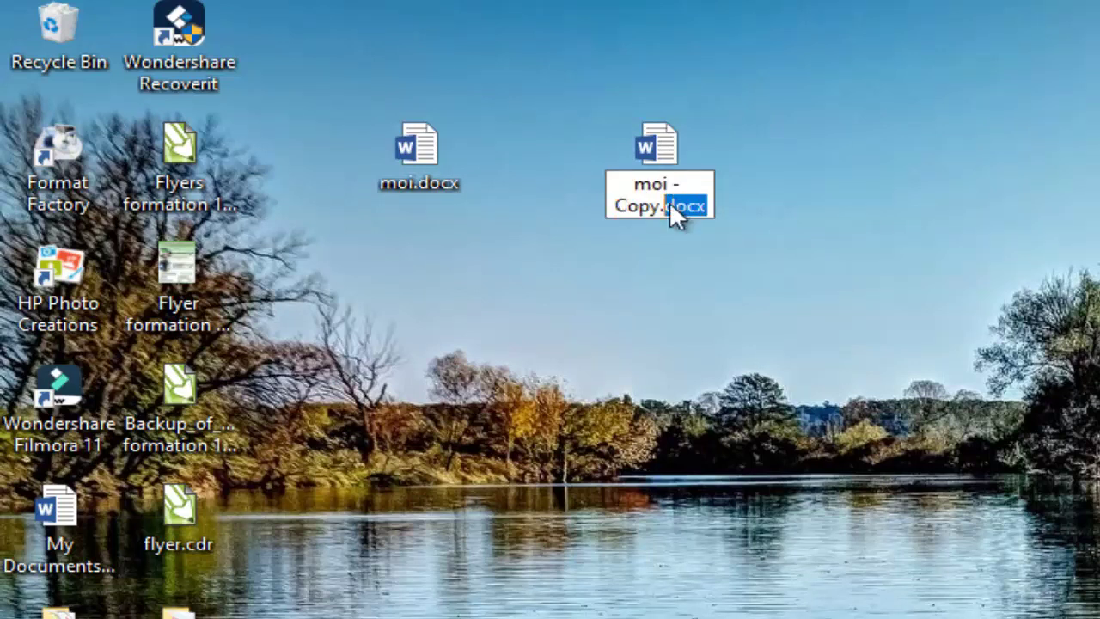
text(zip)
key(Return)
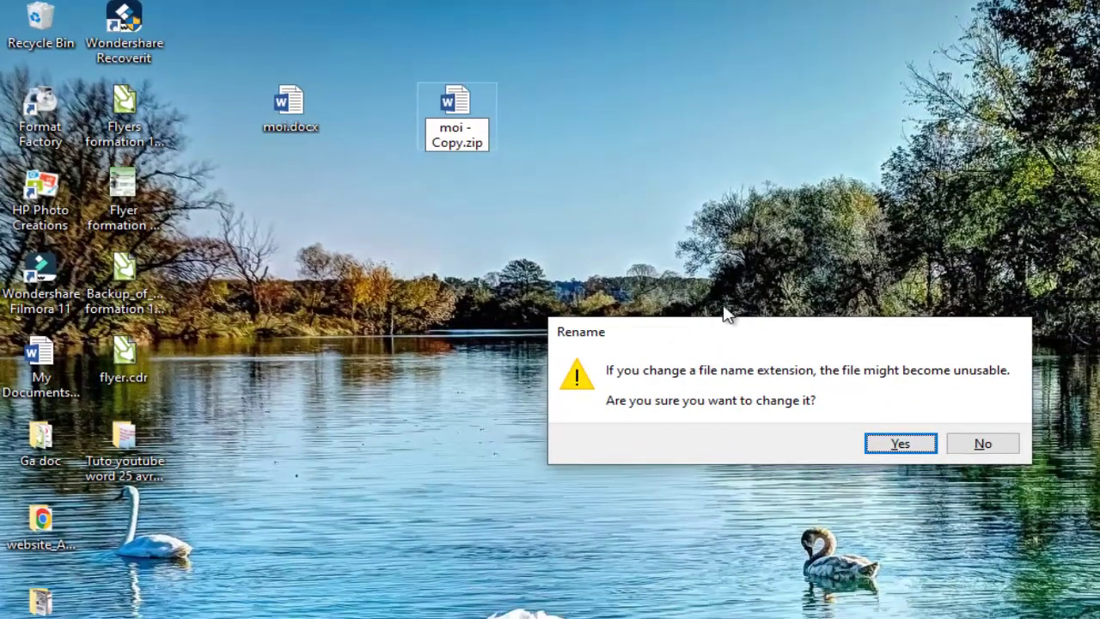
drag(735, 344, 713, 236)
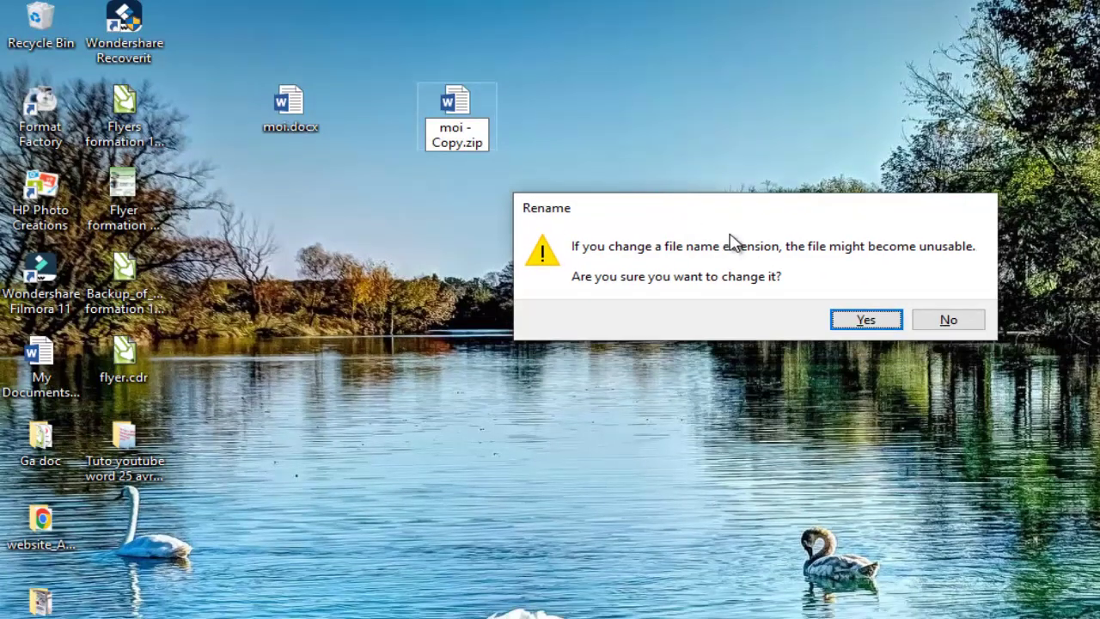
click(866, 321)
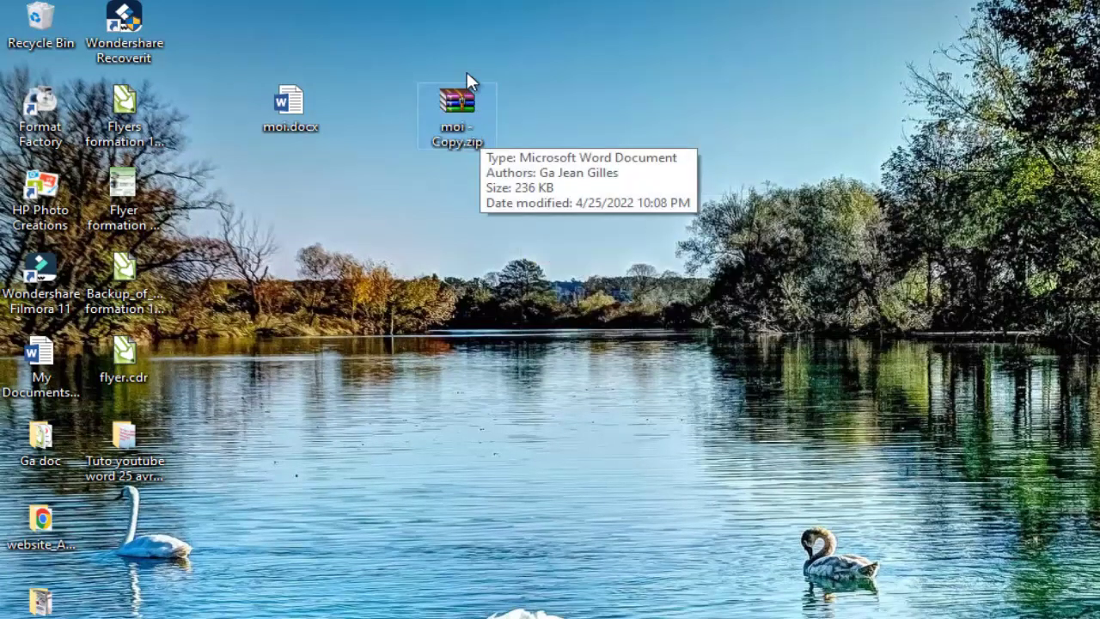
mouse_move(455, 100)
mouse_down()
mouse_move(423, 169)
mouse_move(470, 213)
mouse_up()
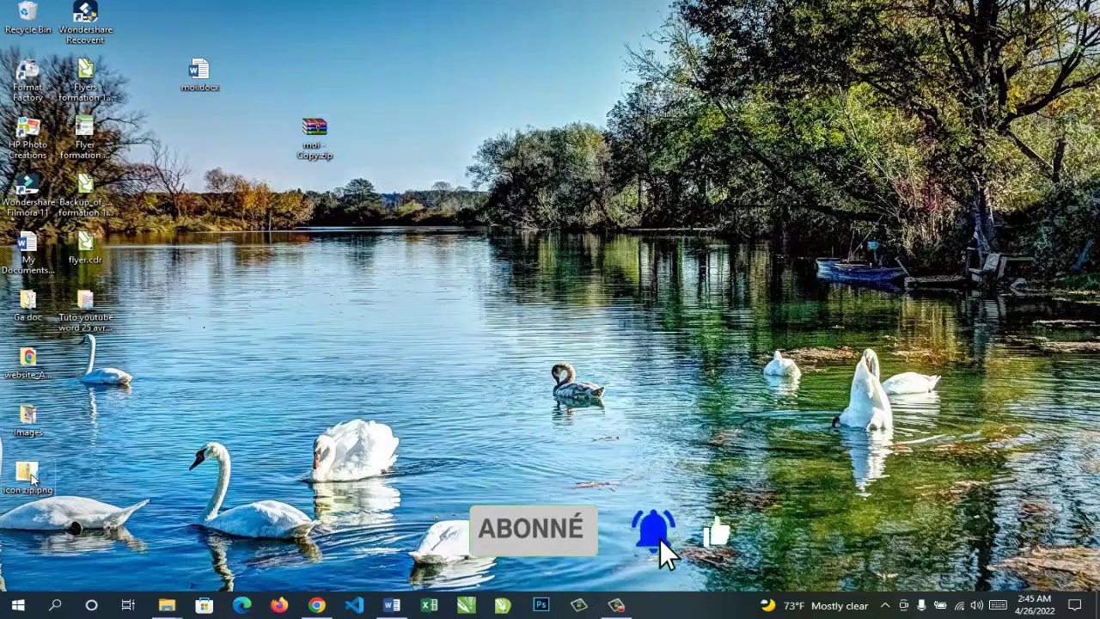
double_click(29, 473)
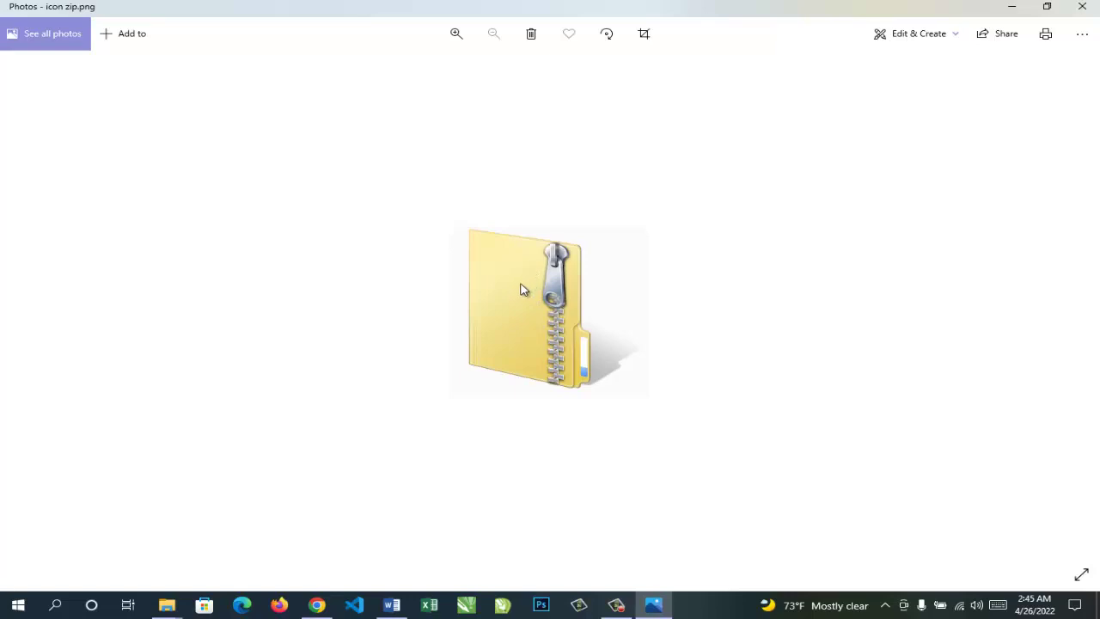
key(ctrl+plus)
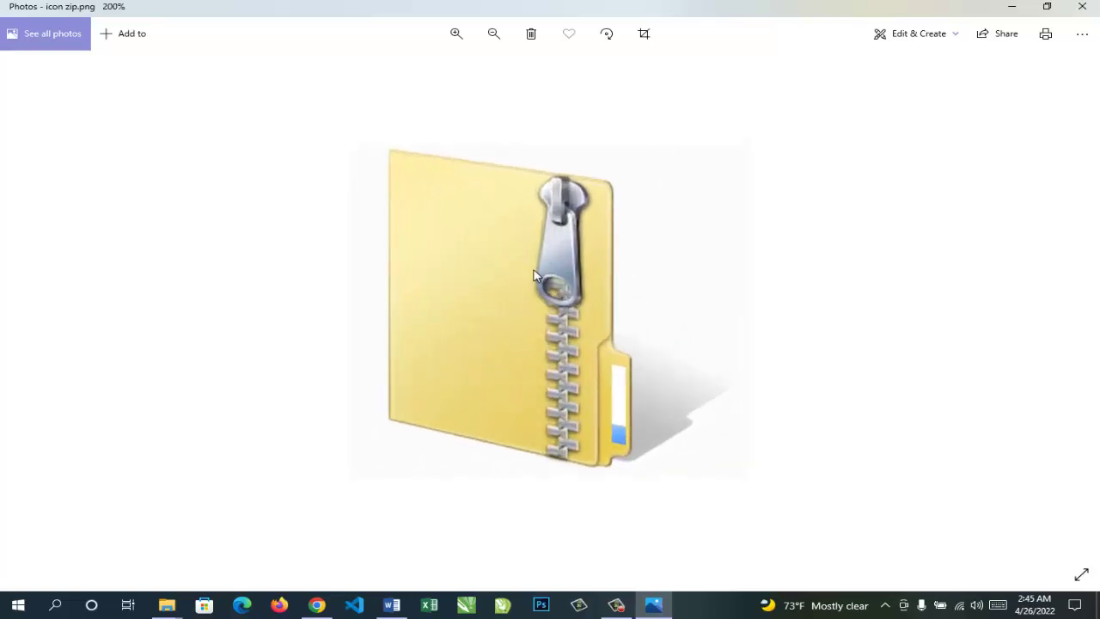
key(ctrl+minus)
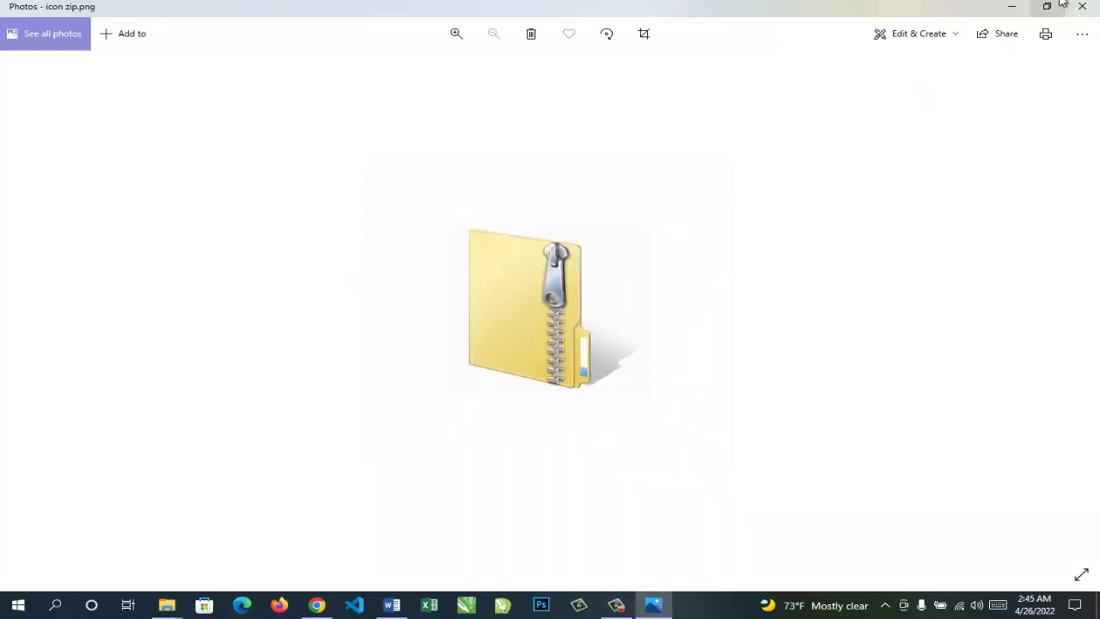
click(1082, 6)
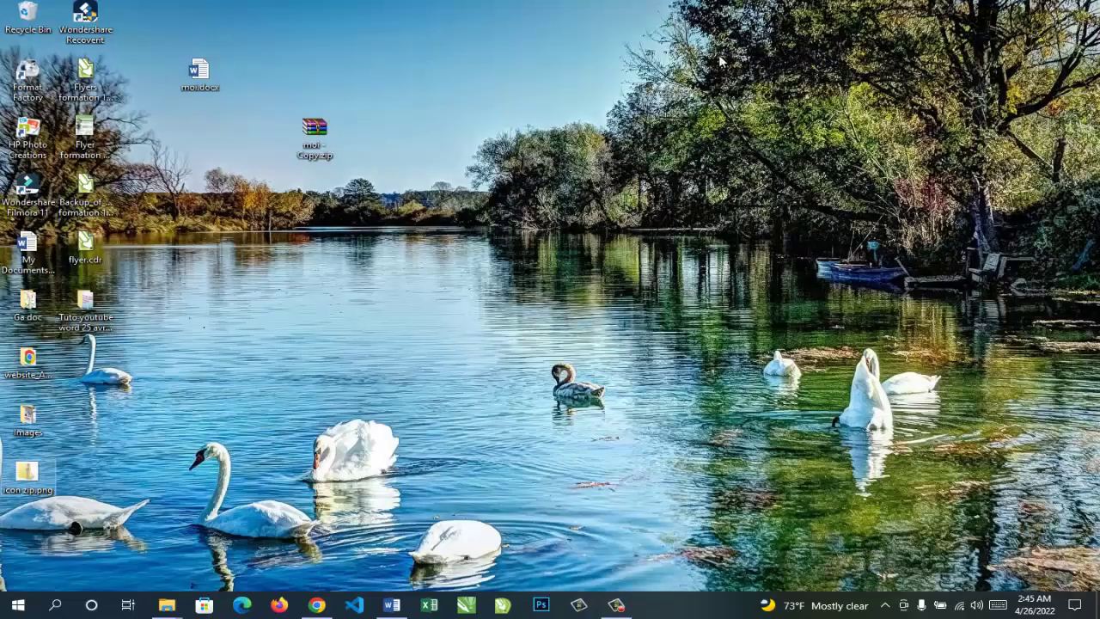
Open moi - Copy.zip in WinRAR and browse to word\media to list image1.jpeg
click(312, 129)
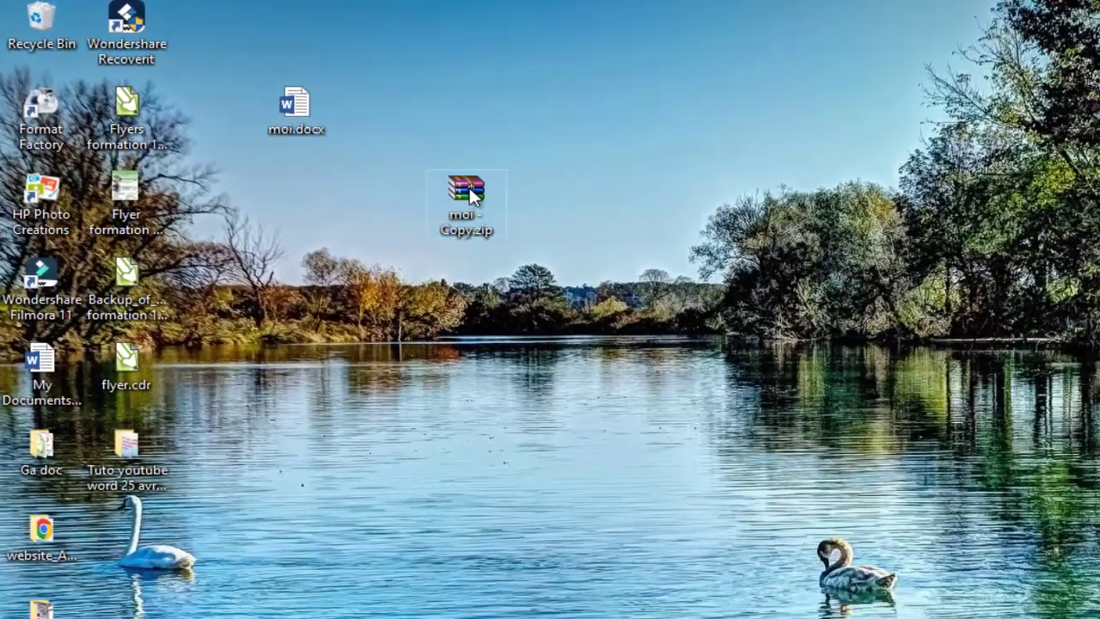
double_click(471, 196)
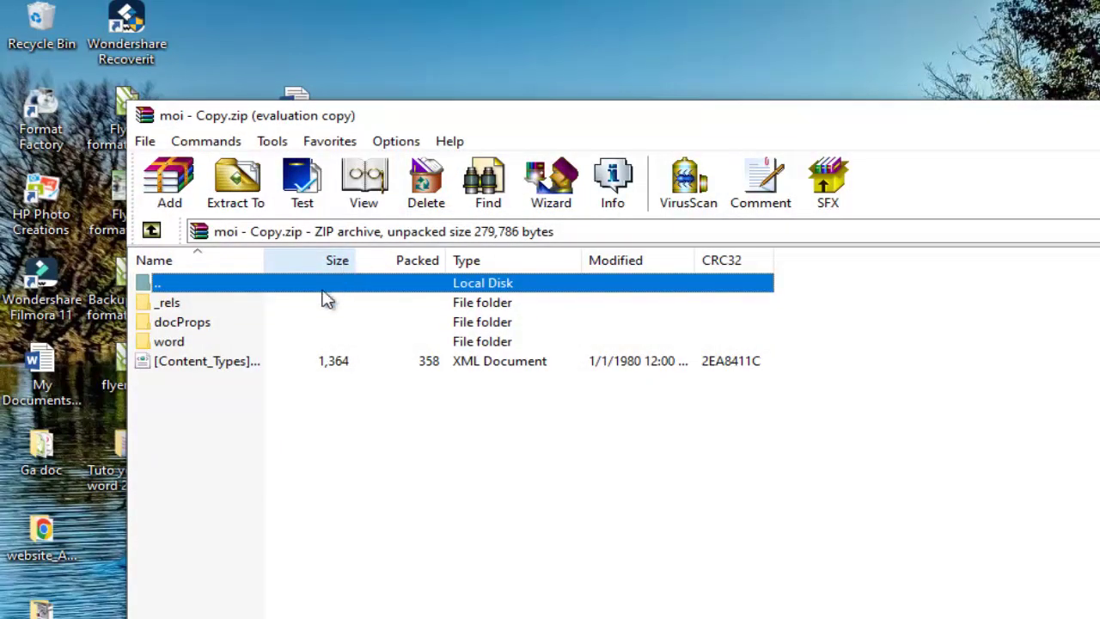
double_click(178, 342)
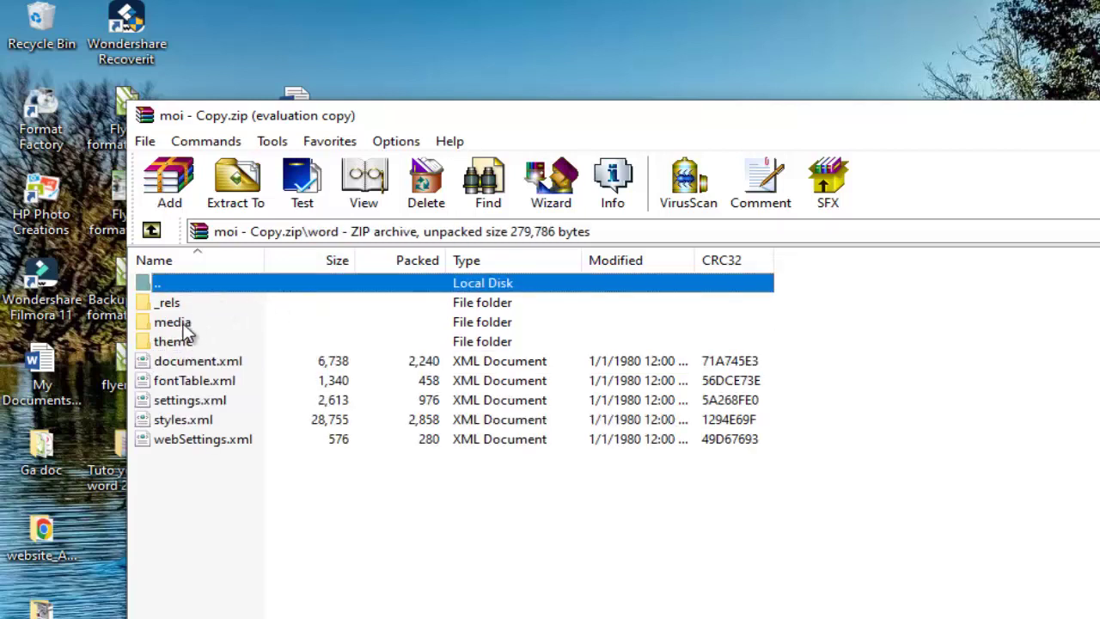
double_click(182, 323)
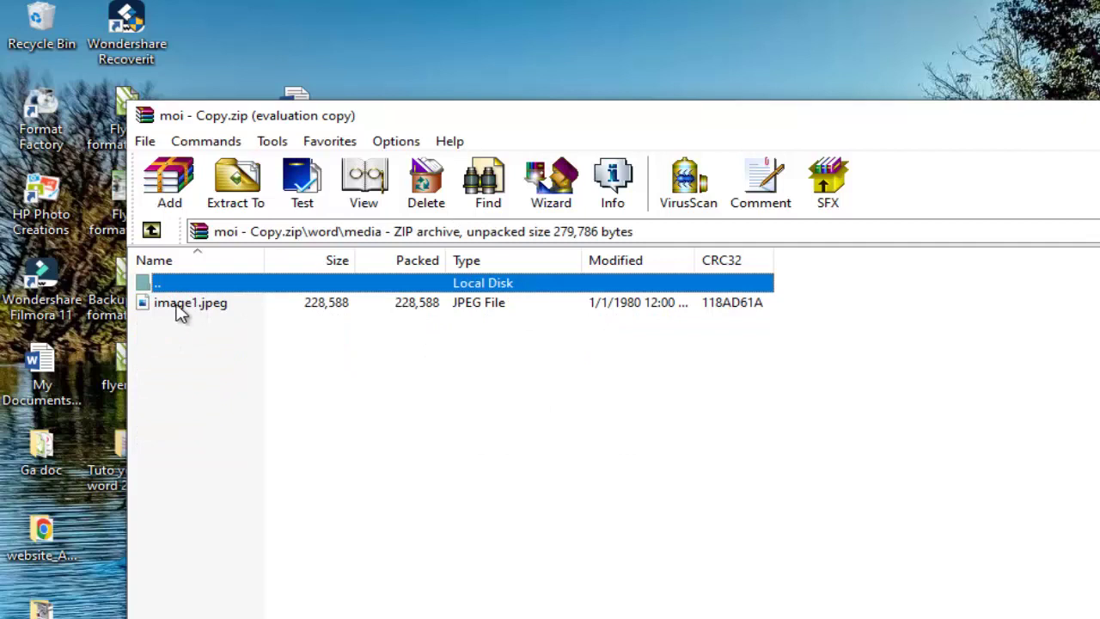
Drag image1.jpeg out of the WinRAR archive onto the desktop
click(180, 312)
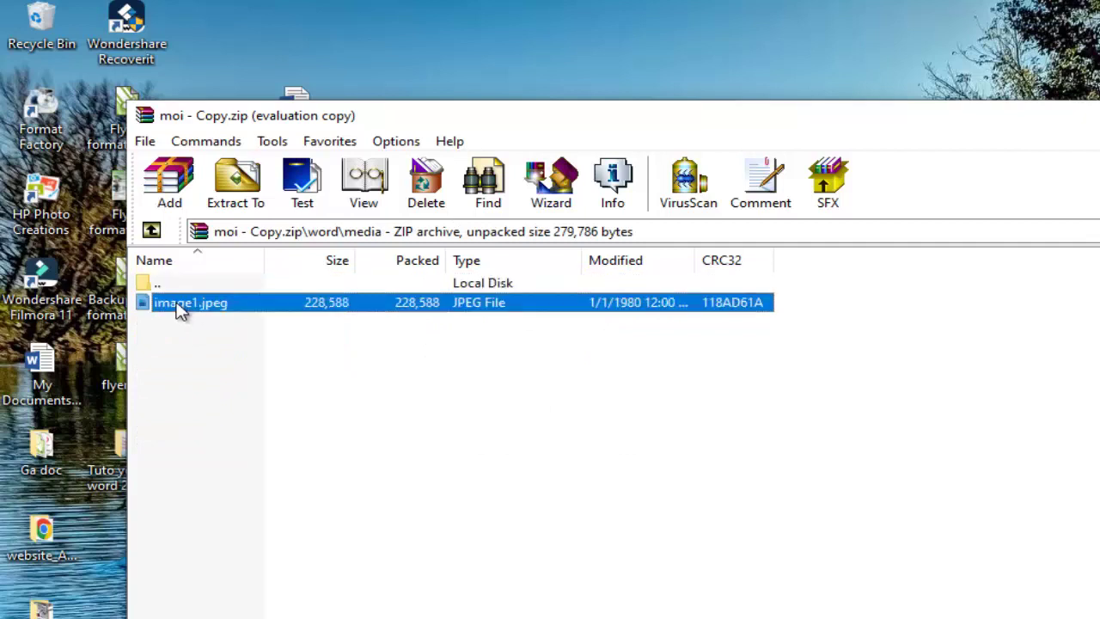
mouse_move(180, 311)
mouse_down()
mouse_move(273, 186)
mouse_move(422, 31)
mouse_up()
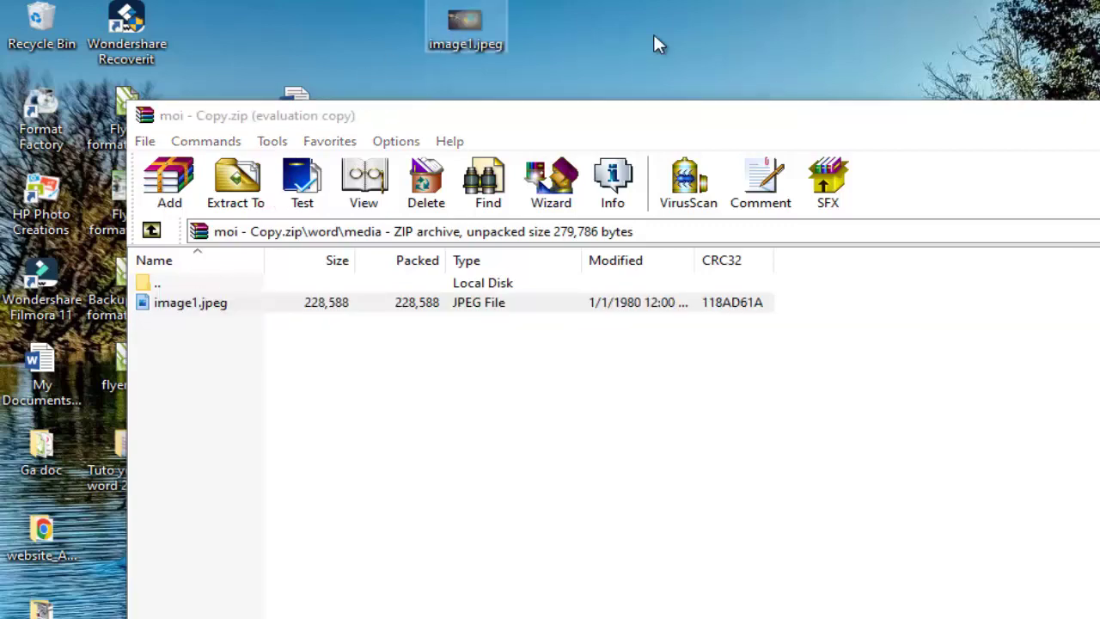
key(super+d)
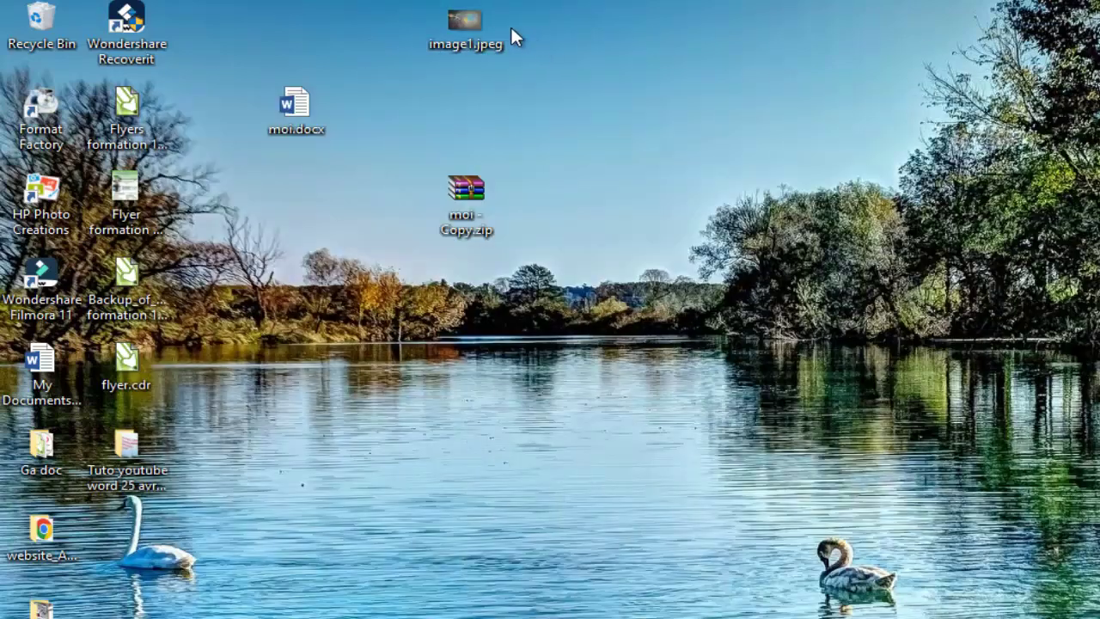
double_click(463, 16)
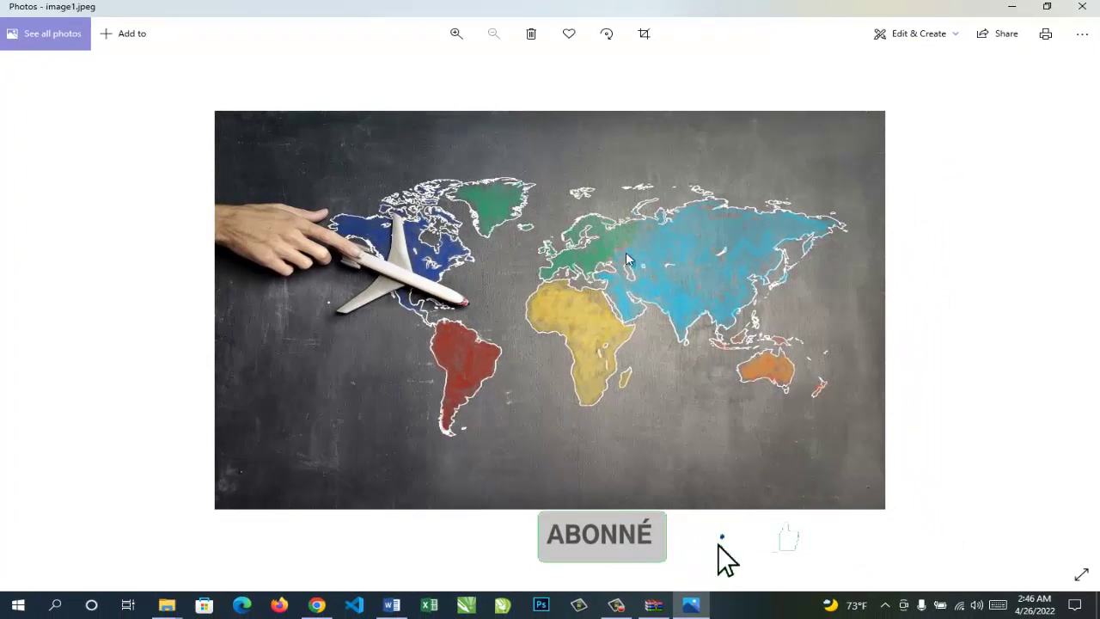
click(1082, 6)
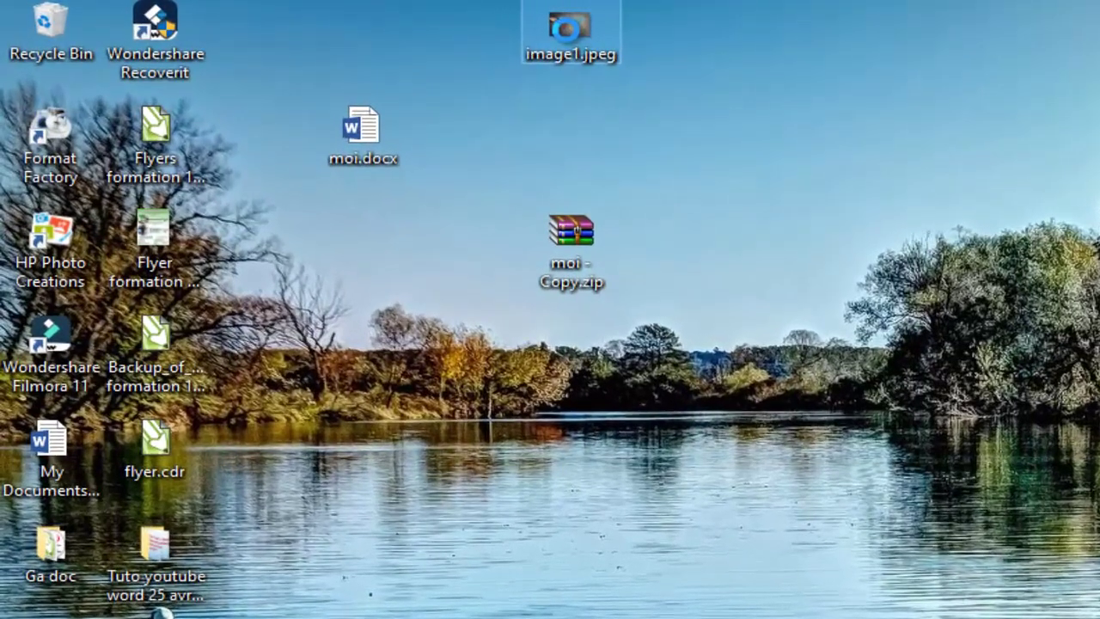
Set image1.jpeg from the desktop as the desktop background
right_click(566, 28)
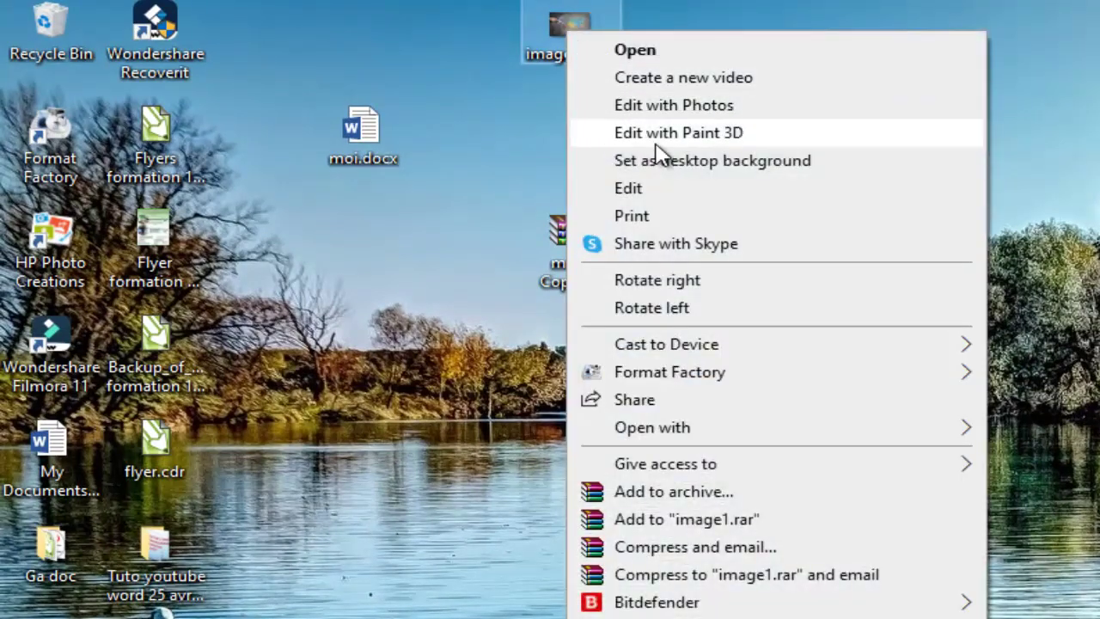
click(640, 169)
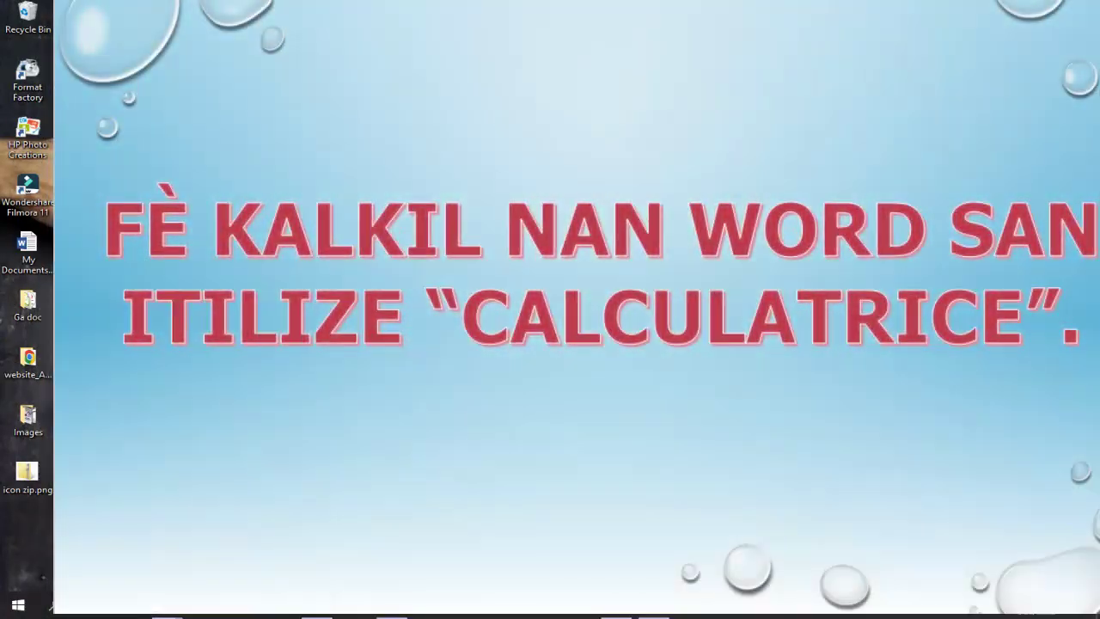
In Word, insert a field containing =400 + 400 at 150% zoom and update it to 800
click(400, 613)
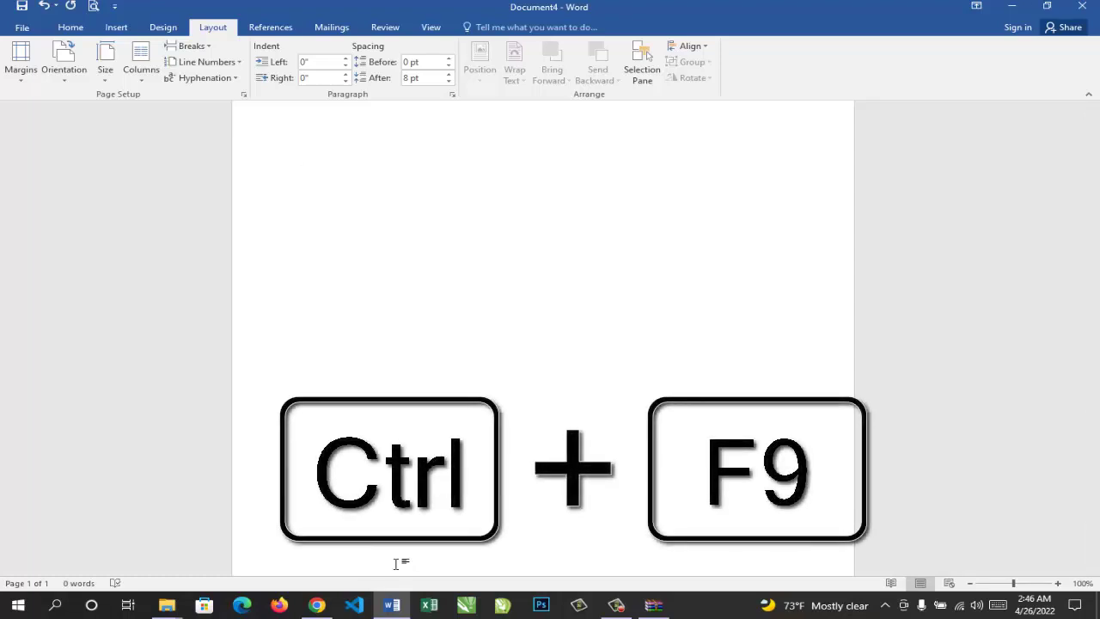
key(ctrl+F9)
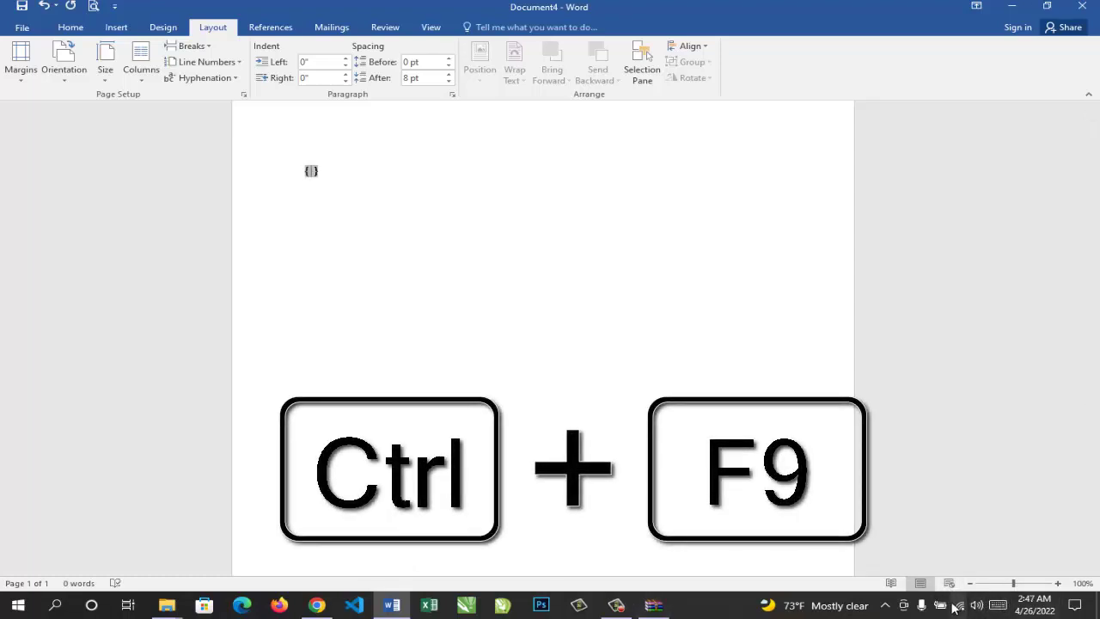
click(1058, 582)
click(1058, 583)
click(1058, 583)
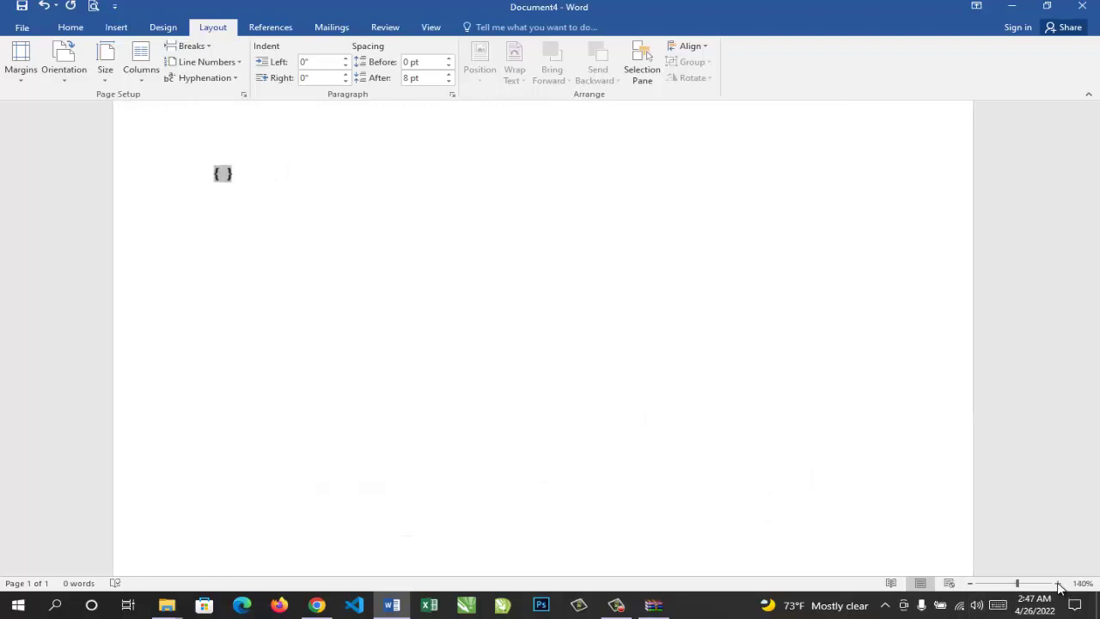
click(1058, 583)
click(1058, 582)
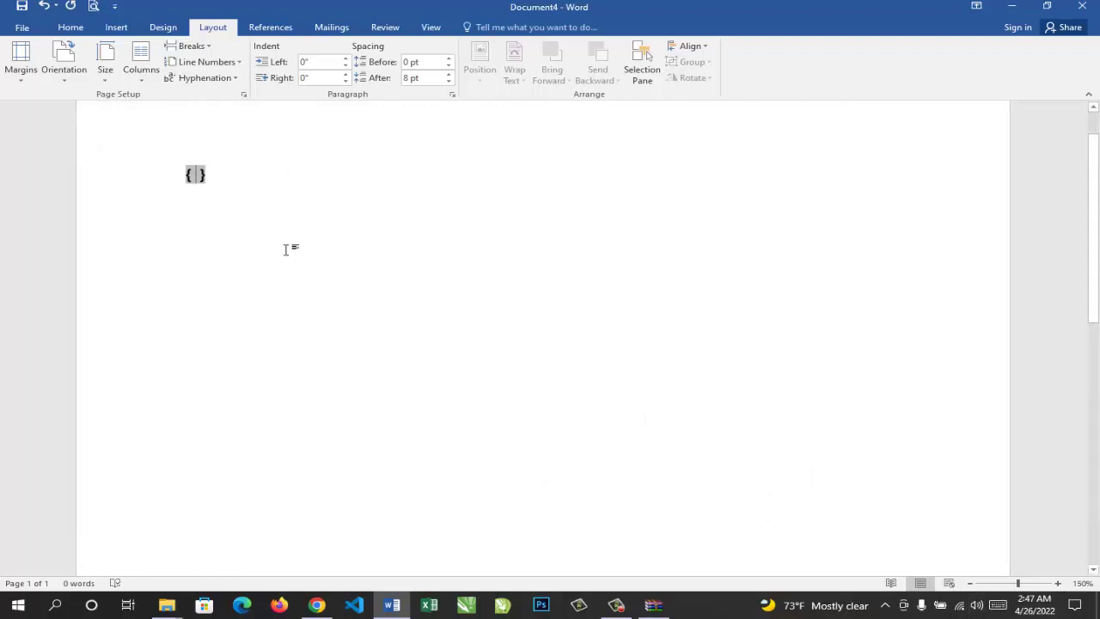
text(= )
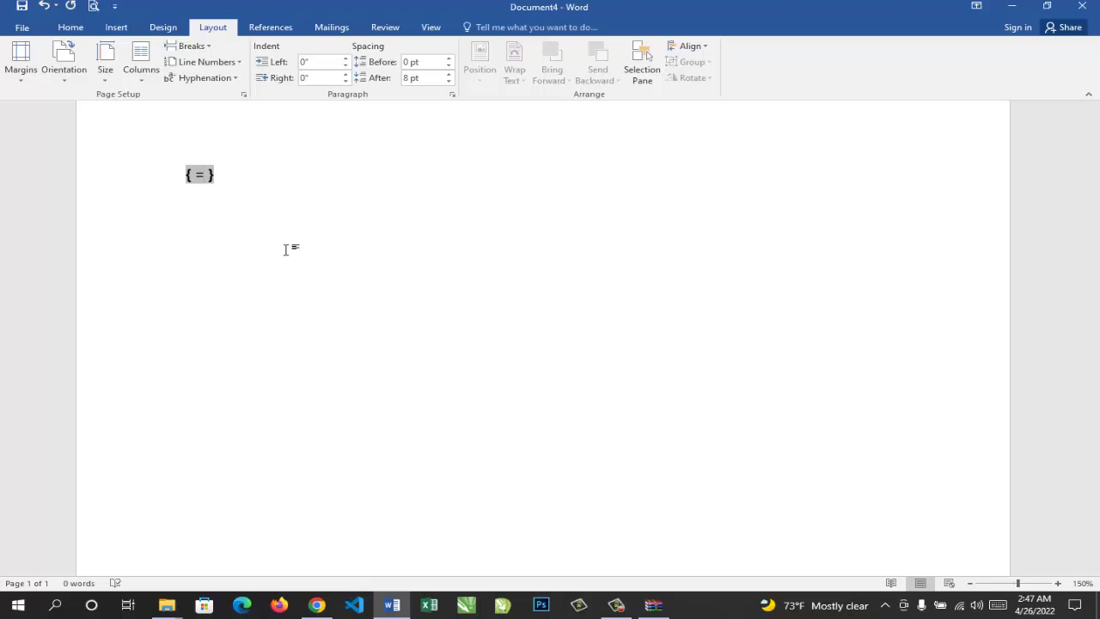
text(4)
text(00)
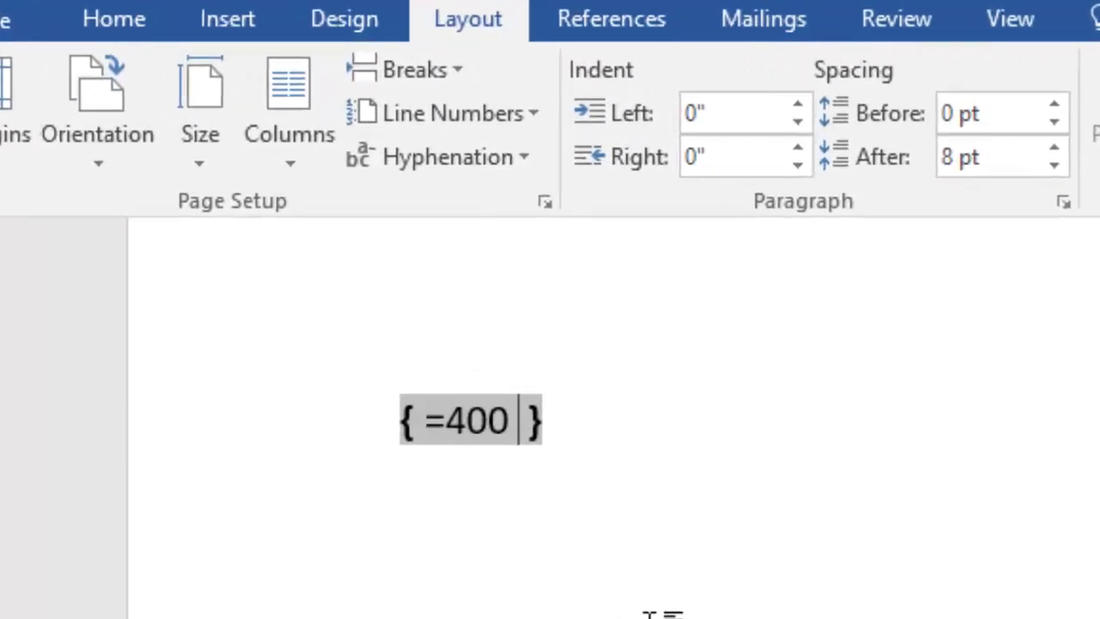
text( +  )
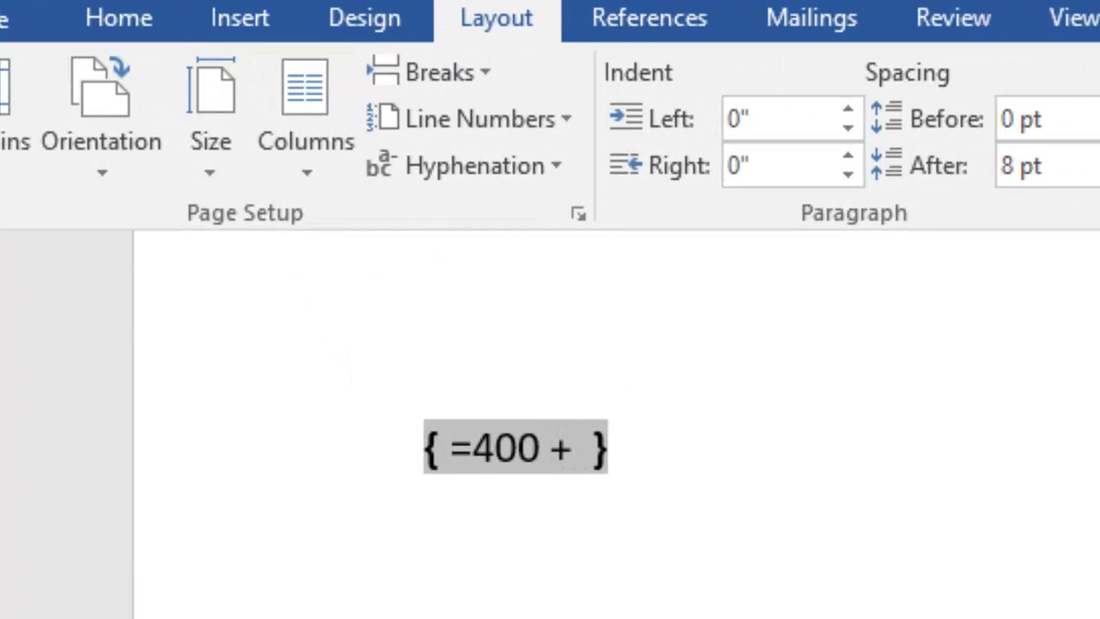
text(400)
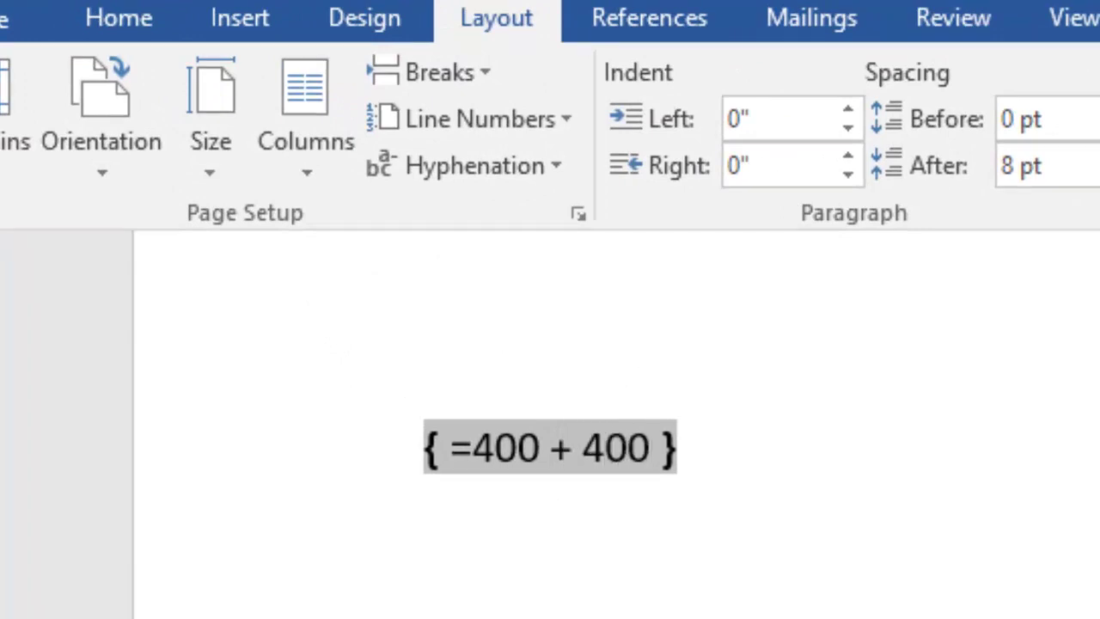
key(F9)
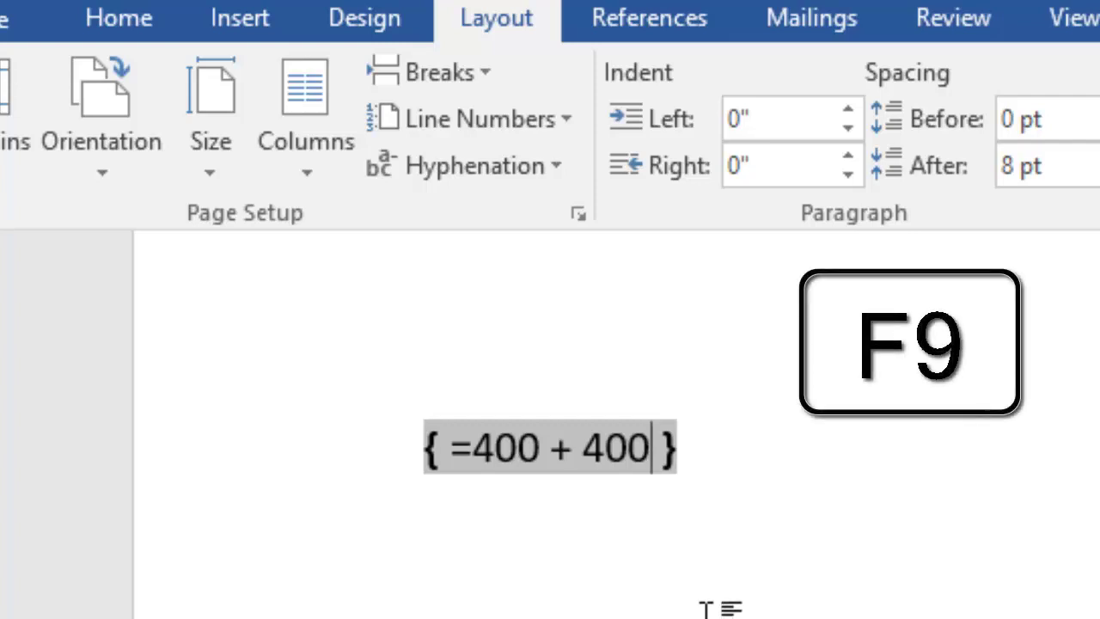
key(F9)
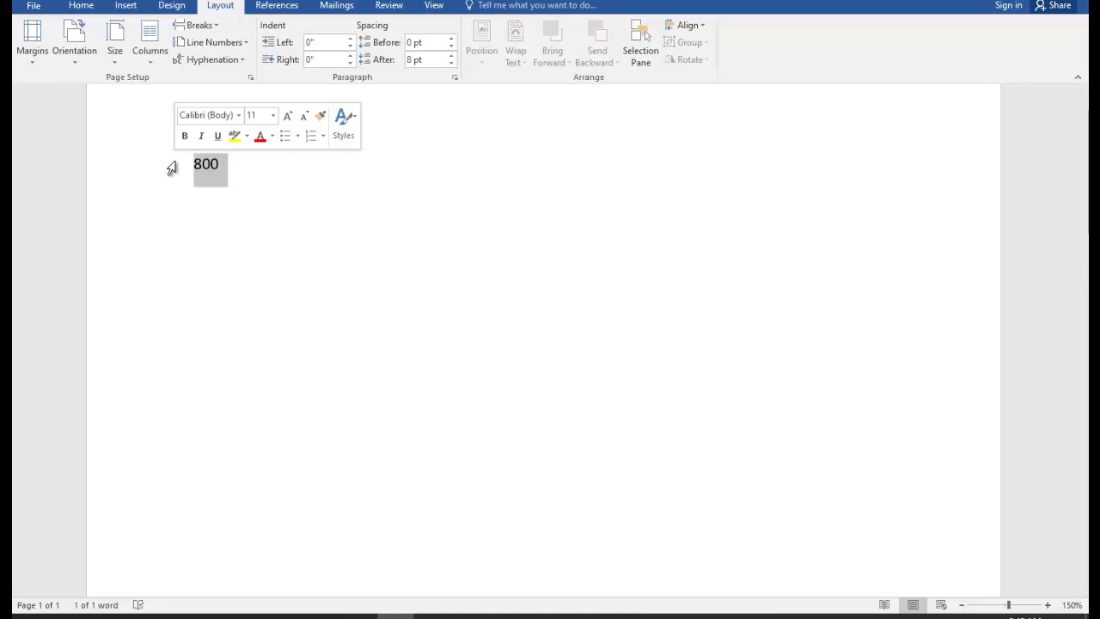
Type Messi in the document and run Smart Lookup on it
text(Messi)
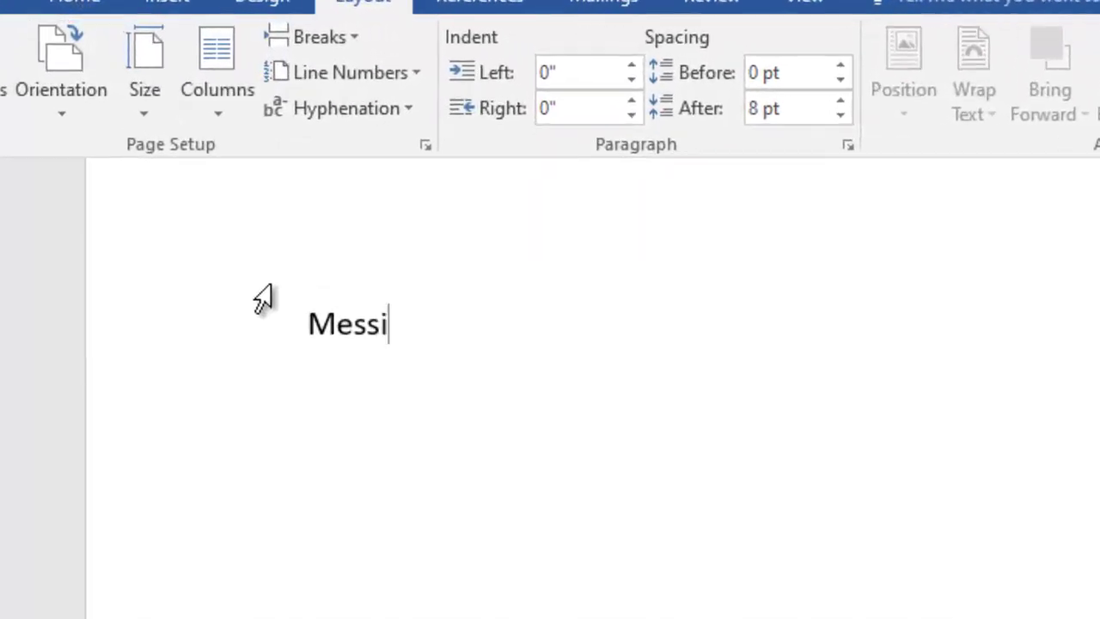
right_click(355, 324)
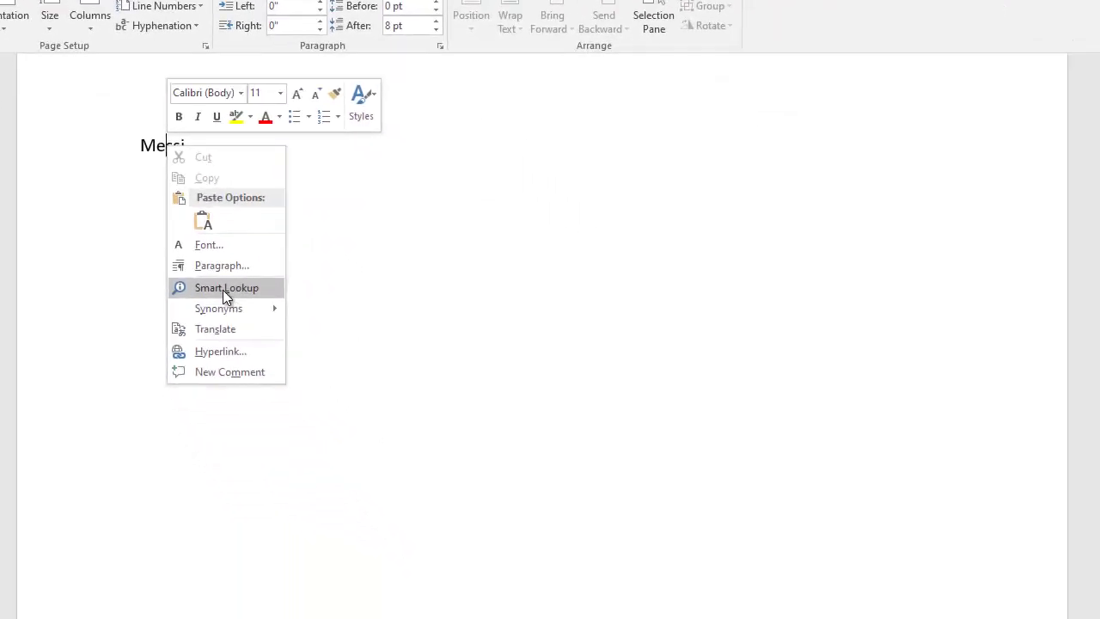
click(229, 289)
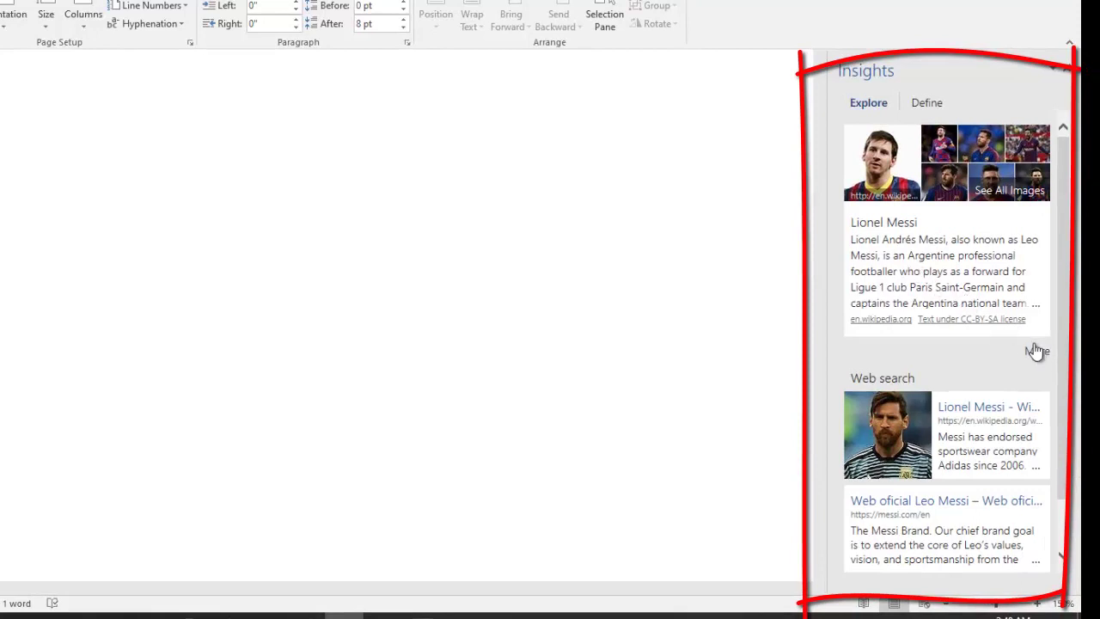
Select the full Lionel Messi article in Insights, close the pane, and select Messi in the document
click(1037, 352)
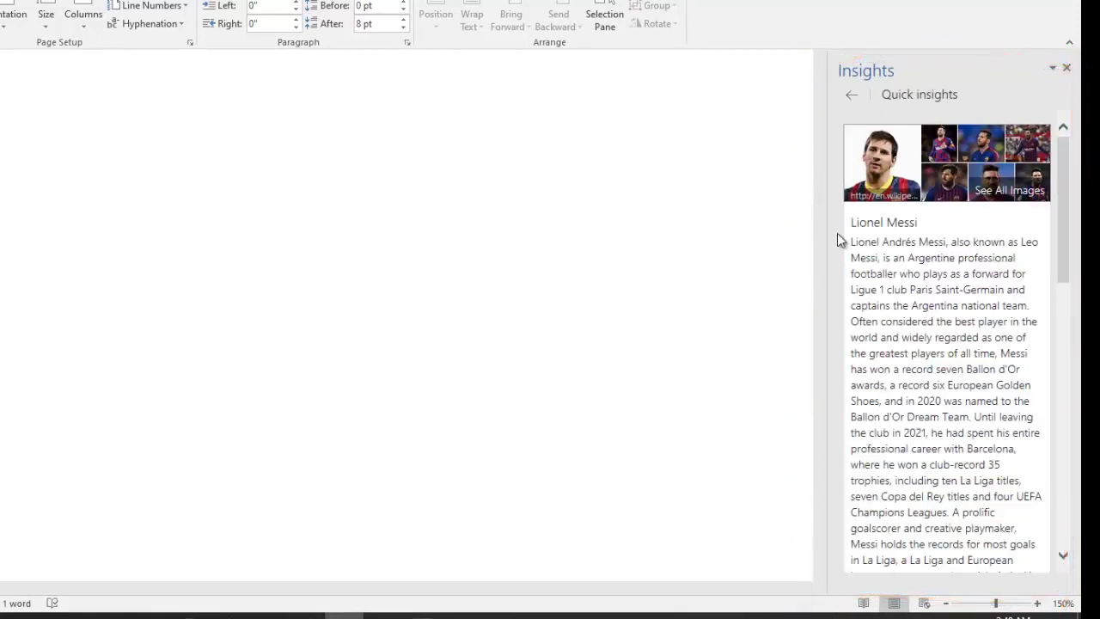
drag(852, 222, 1014, 565)
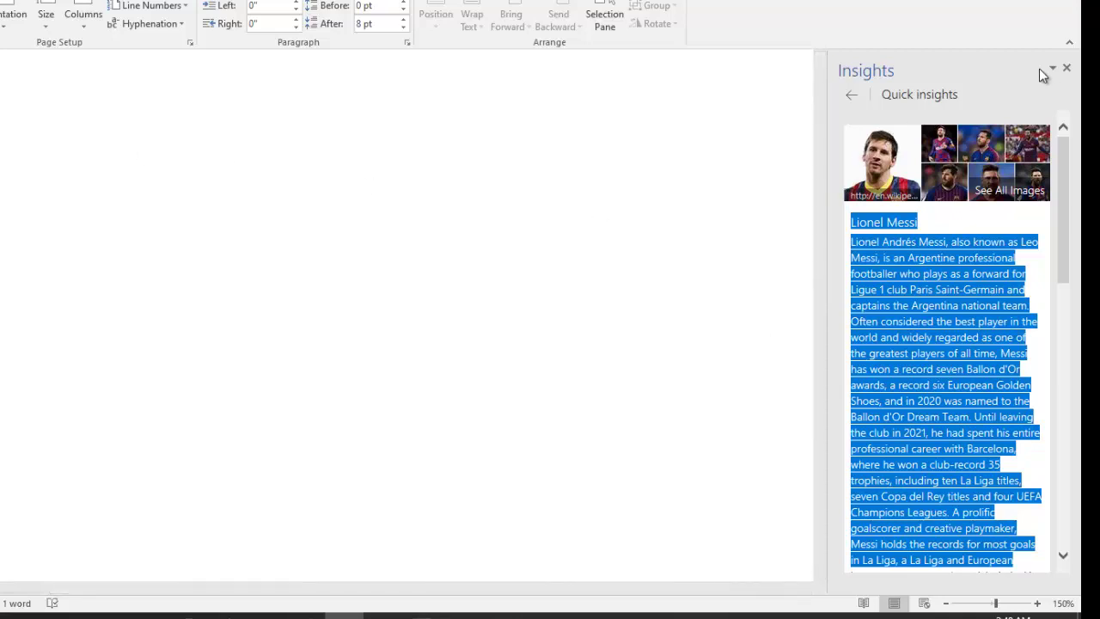
click(1067, 69)
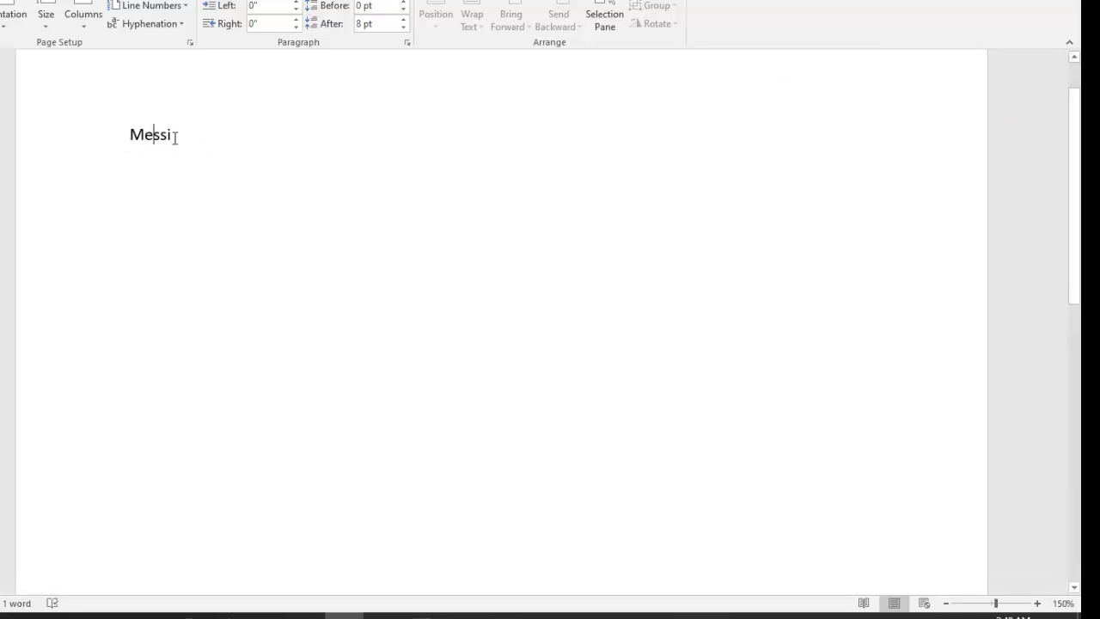
drag(176, 137, 123, 128)
Paste the Lionel Messi article over the word Messi and justify its paragraph
text(Lionel Messi Lionel Andrés Messi, also known as Leo Messi, is an Argentine professional footballer who plays as a forward for Ligue 1 club Paris Saint-Germain and captains the Argentina national team. Often considered the best player in the world and widely regarded as one of the greatest players of all time, Messi has won a record seven Ballon d'Or awards, a record six European Golden Shoes, and in 2020 was named to the Ballon d'Or Dream Team. Until leaving the club in 2021, he had spent his entire professional career with Barcelona, where he won a club-record 35 trophies, including ten La Liga titles, seven Copa del Rey titles and four UEFA Champions Leagues. A prolific goalscorer and creative playmaker, Messi holds the records for most goals in La Liga, a La Liga and European)
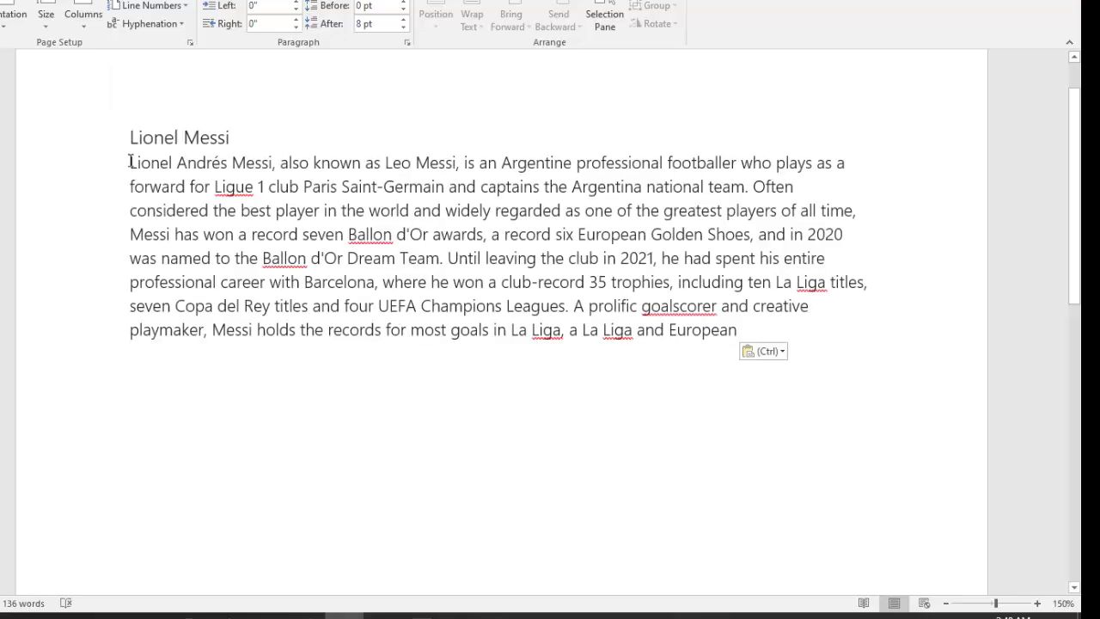
drag(134, 169, 832, 344)
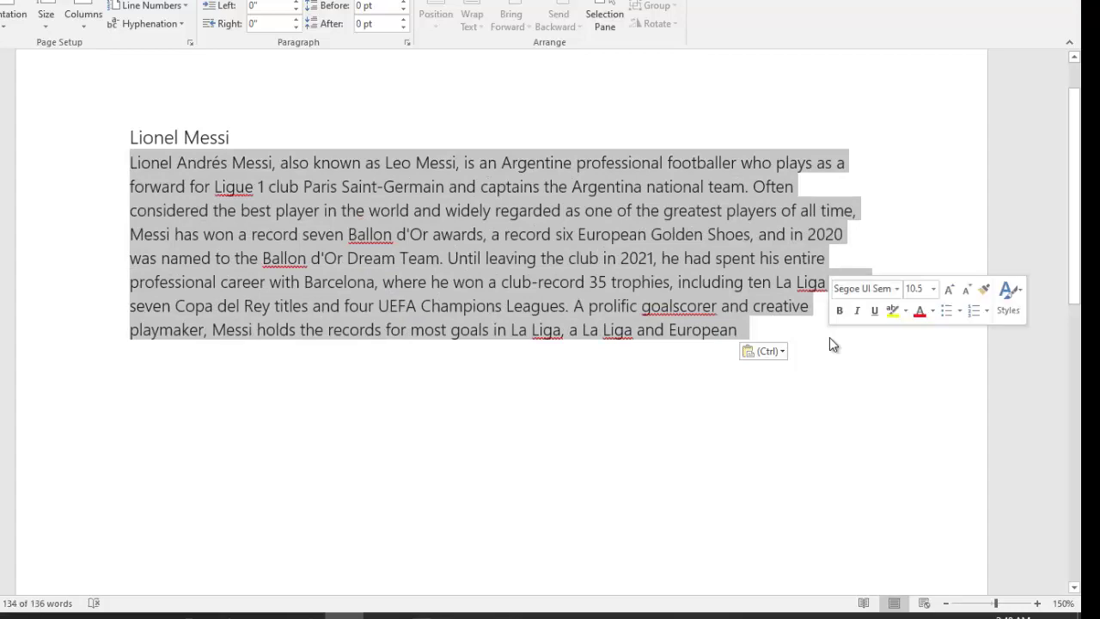
key(ctrl+j)
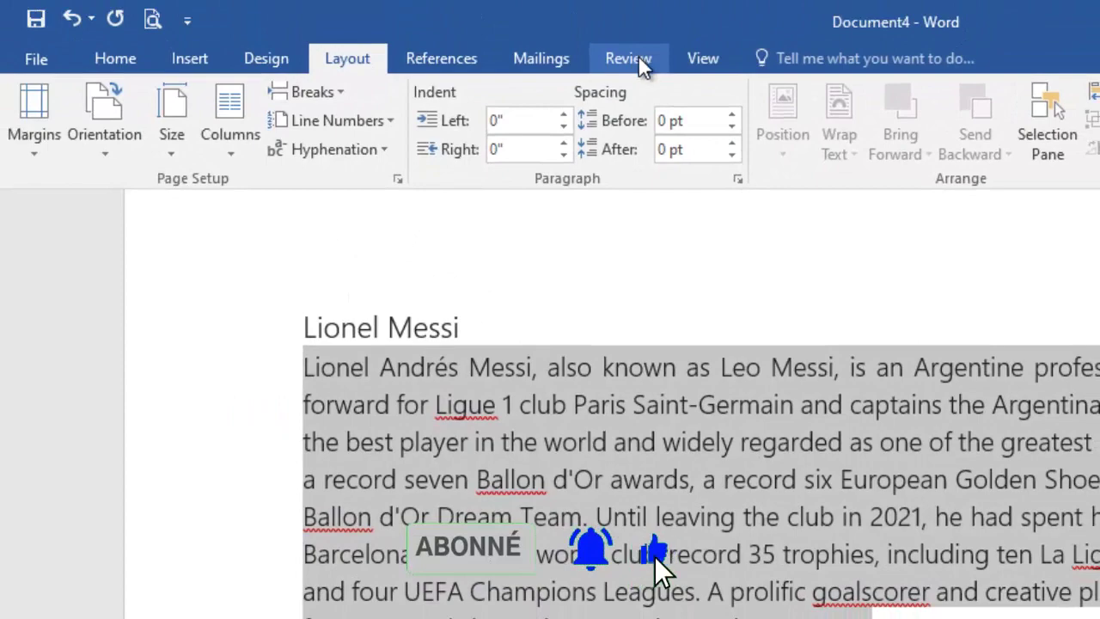
Translate the selected Messi paragraph into French through Review > Translate Selected Text
click(635, 61)
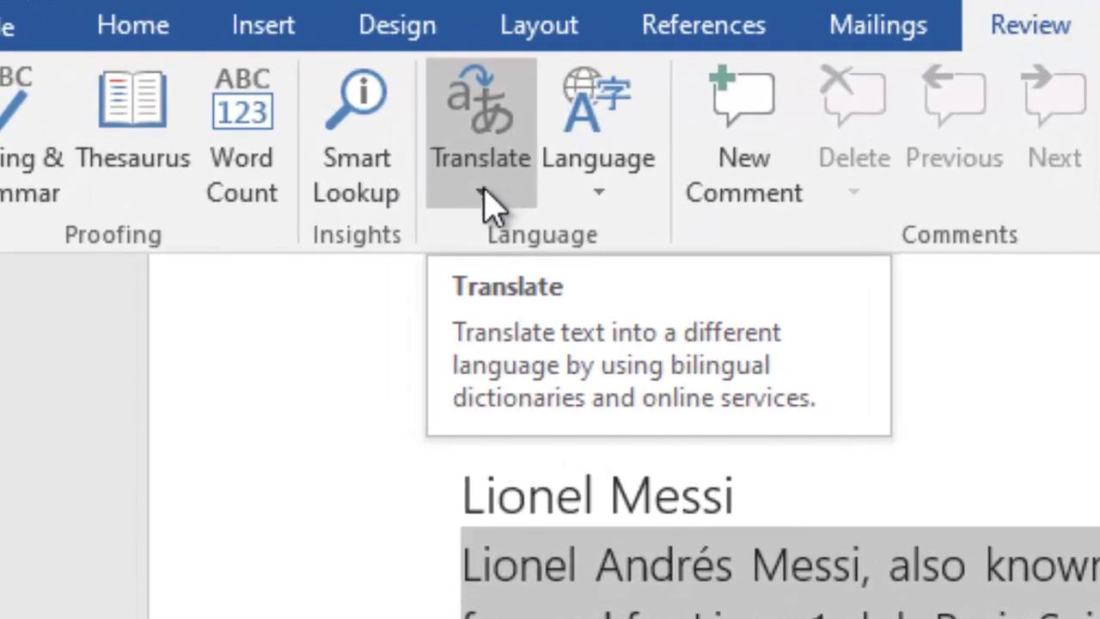
click(326, 158)
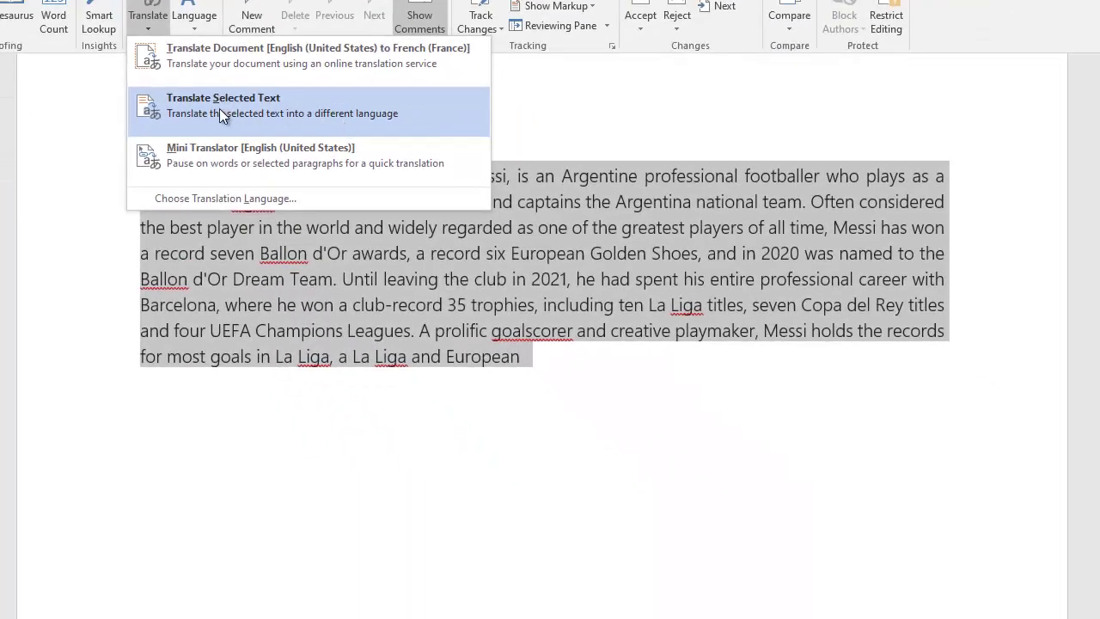
click(216, 108)
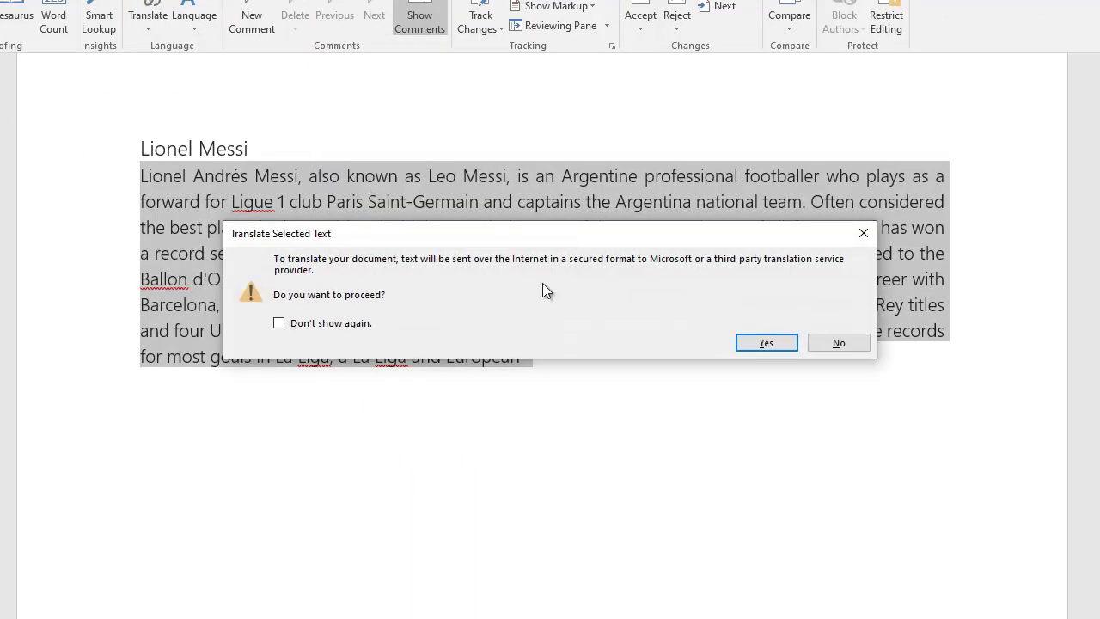
click(767, 343)
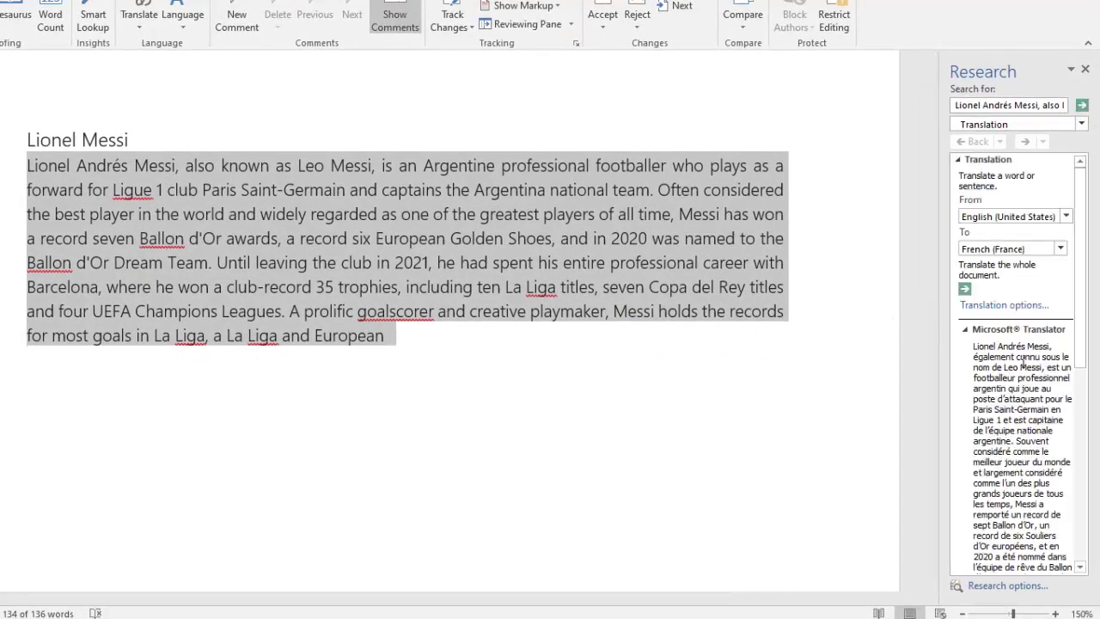
Copy the French translation from the Research pane and paste it over the English paragraph
drag(1083, 344, 1084, 458)
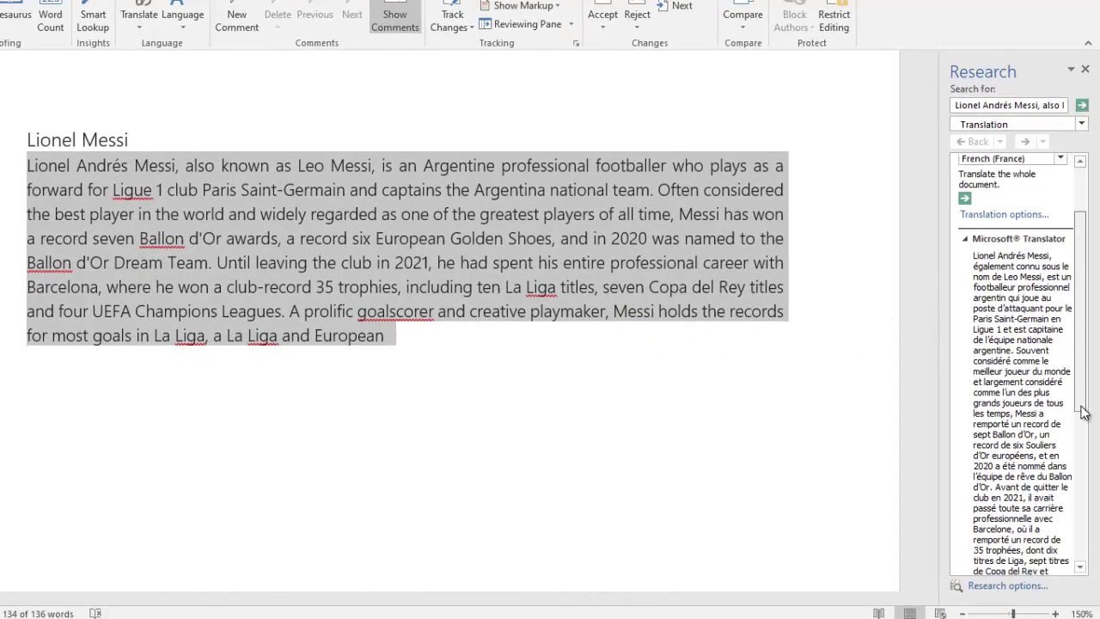
scroll(1084, 458, up, 3)
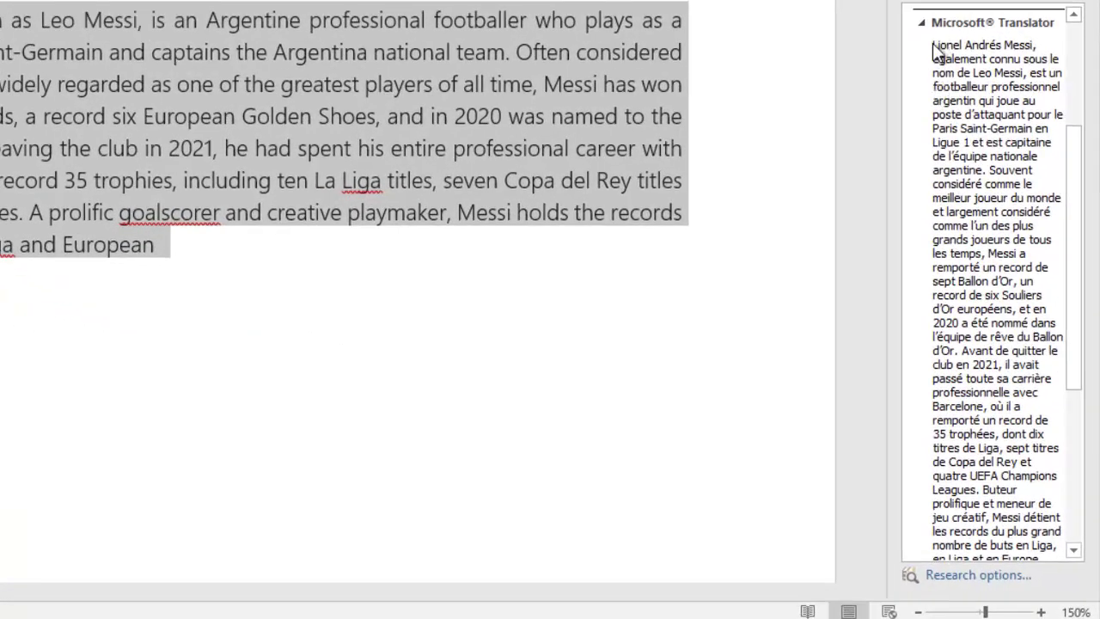
drag(934, 47, 1046, 578)
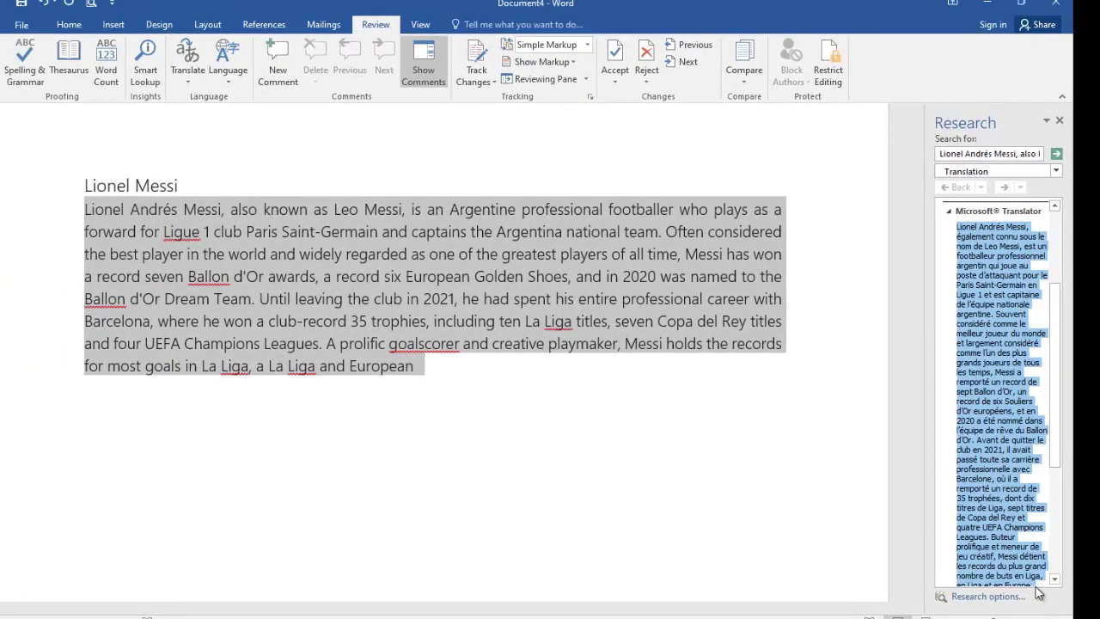
click(154, 208)
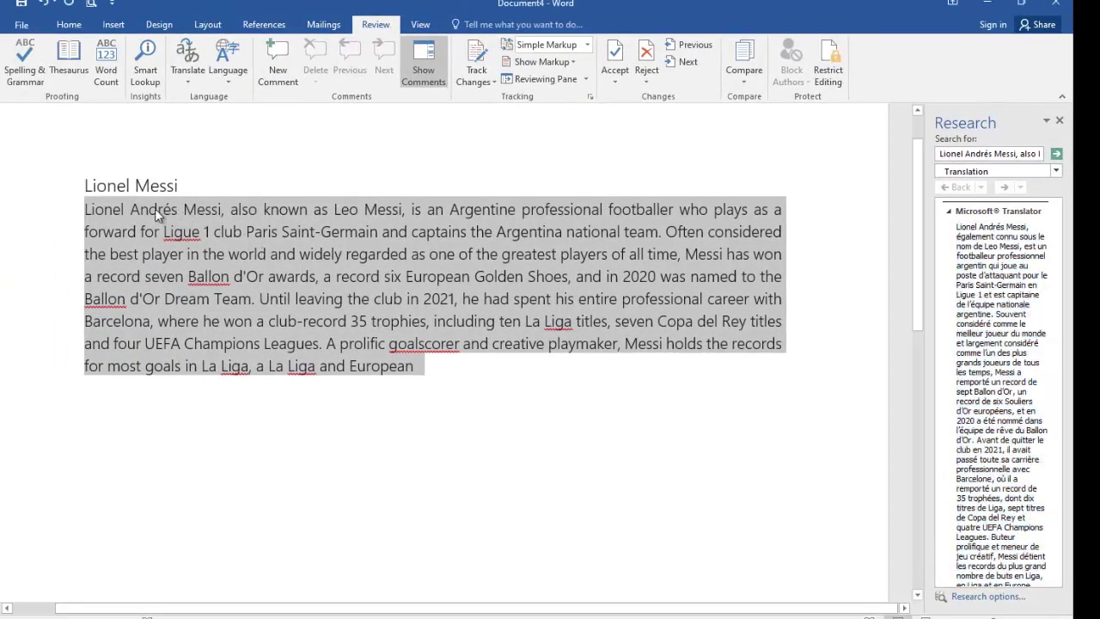
click(155, 208)
drag(111, 210, 493, 389)
text(Lionel Andrés Messi, également connu sous le nom de Leo Messi, est un footballeur professionnel argentin qui joue au poste d’attaquant pour le Paris Saint-Germain en Ligue 1 et est capitaine de l’équipe nationale argentine. Souvent considéré comme le meilleur joueur du monde et largement considéré comme l’un des plus grands joueurs de tous les temps, Messi a remporté un record de sept Ballon d’Or, un record de six Souliers d’Or européens, et en 2020 a été nommé dans l’équipe de rêve du Ballon d’Or. Avant de quitter le club en 2021, il avait passé toute sa carrière professionnelle avec Barcelone, où il a remporté un record de 35 trophées, dont dix titres de Liga, sept titres de Copa del Rey et quatre UEFA Champions Leagues. Buteur prolifique et meneur de jeu créatif, Messi détient les records du plus grand nombre de buts en Liga, en Liga et en Europe.)
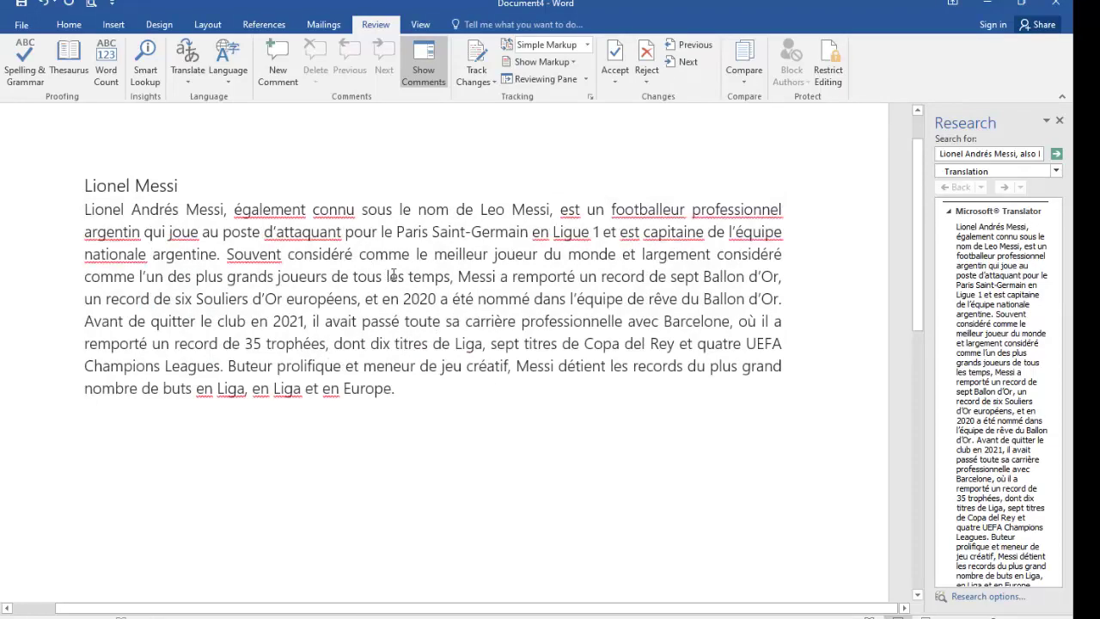
Bold the Lionel Messi title and add a new line below reading Cristiano Ronaldo
click(188, 182)
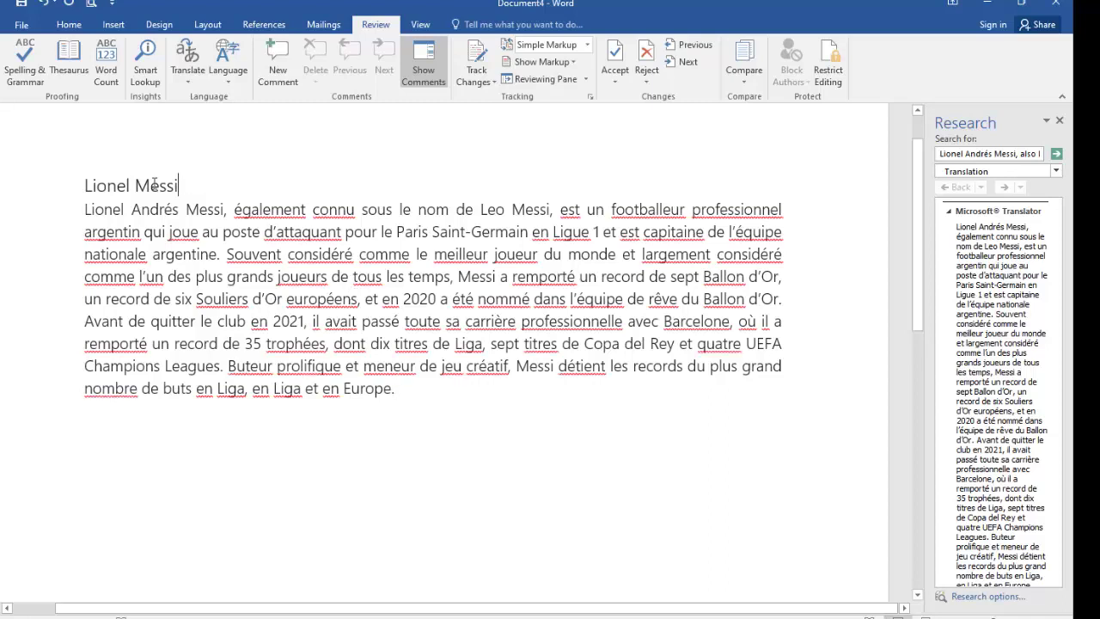
drag(154, 183, 82, 188)
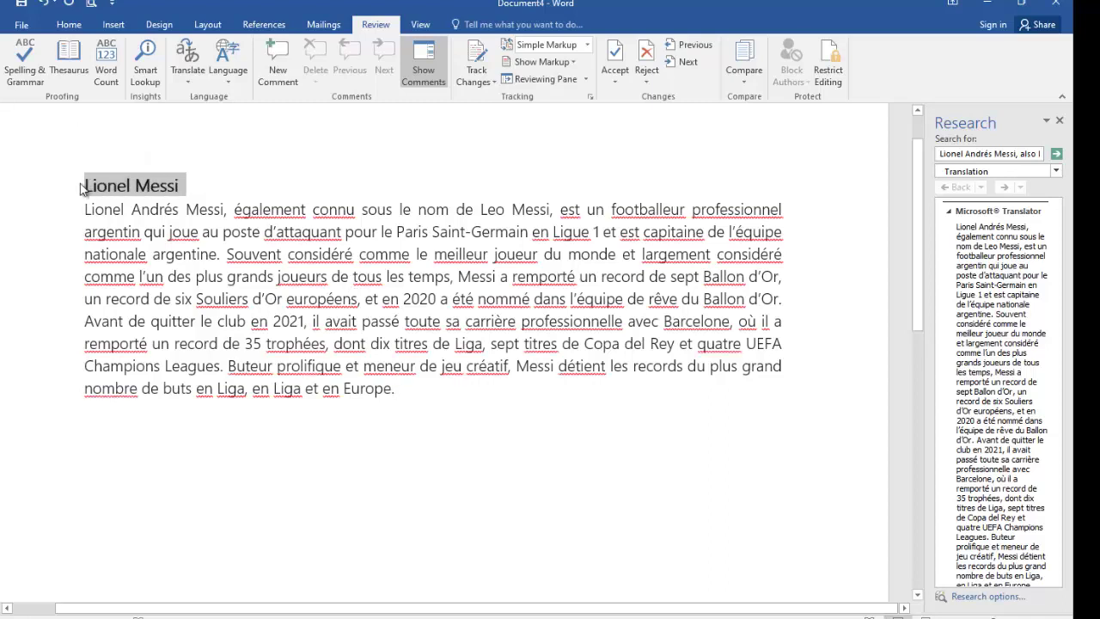
click(419, 390)
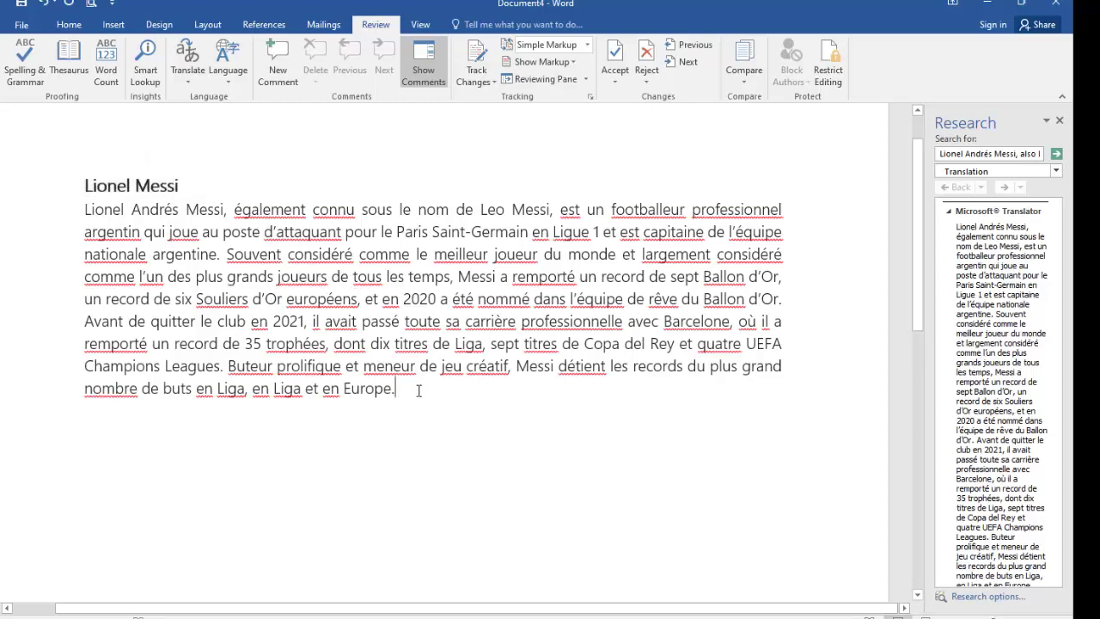
key(Return)
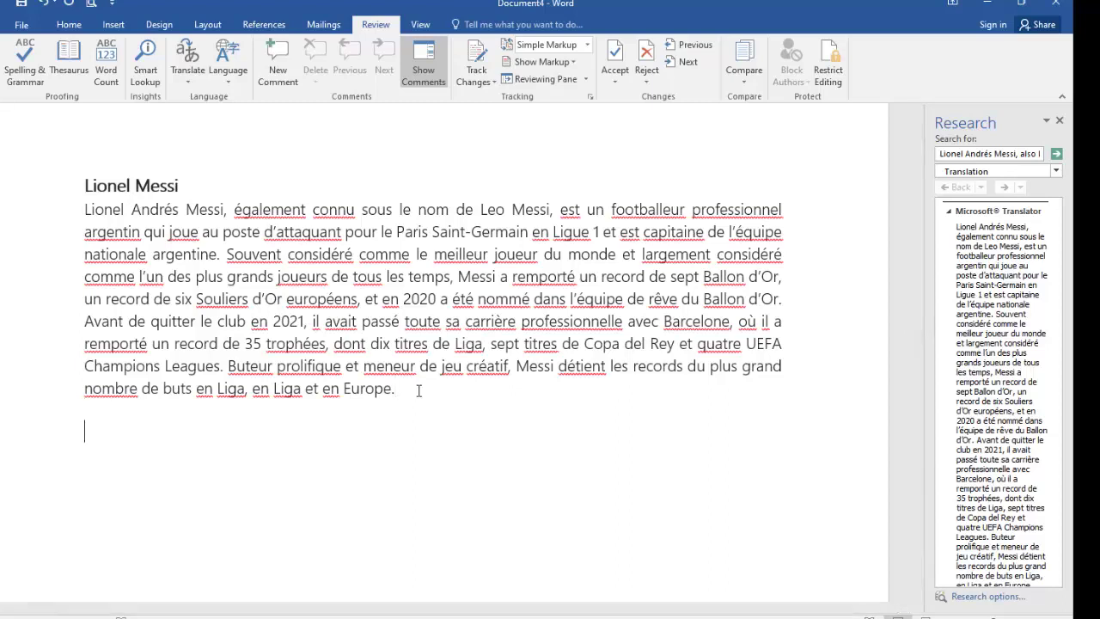
text(Cr)
text(stio)
text(ano)
text(Ro)
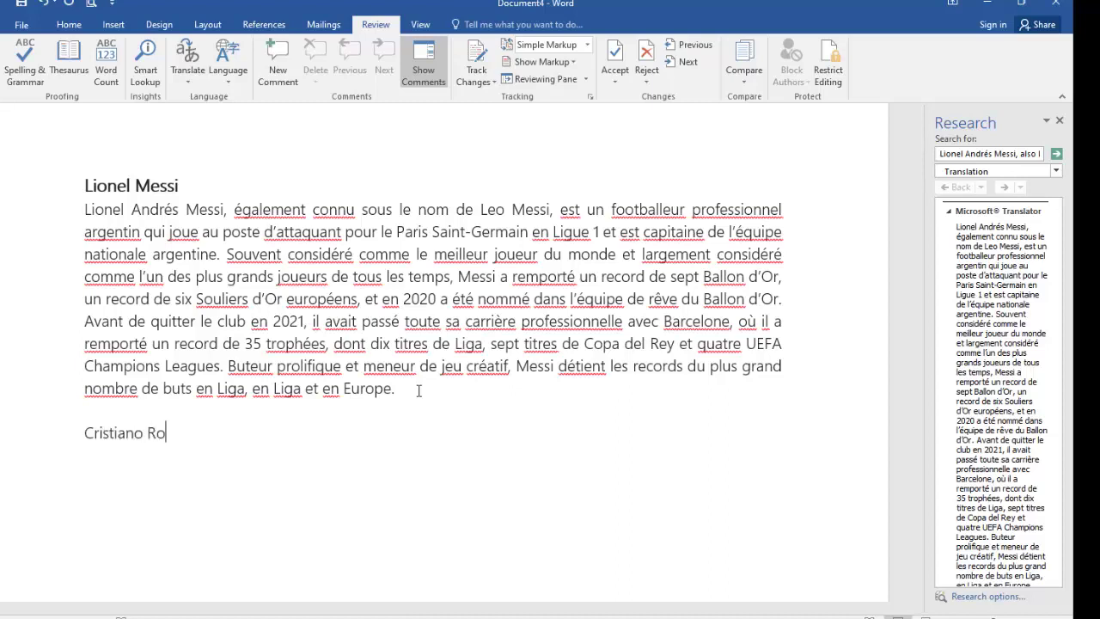
text(naldo)
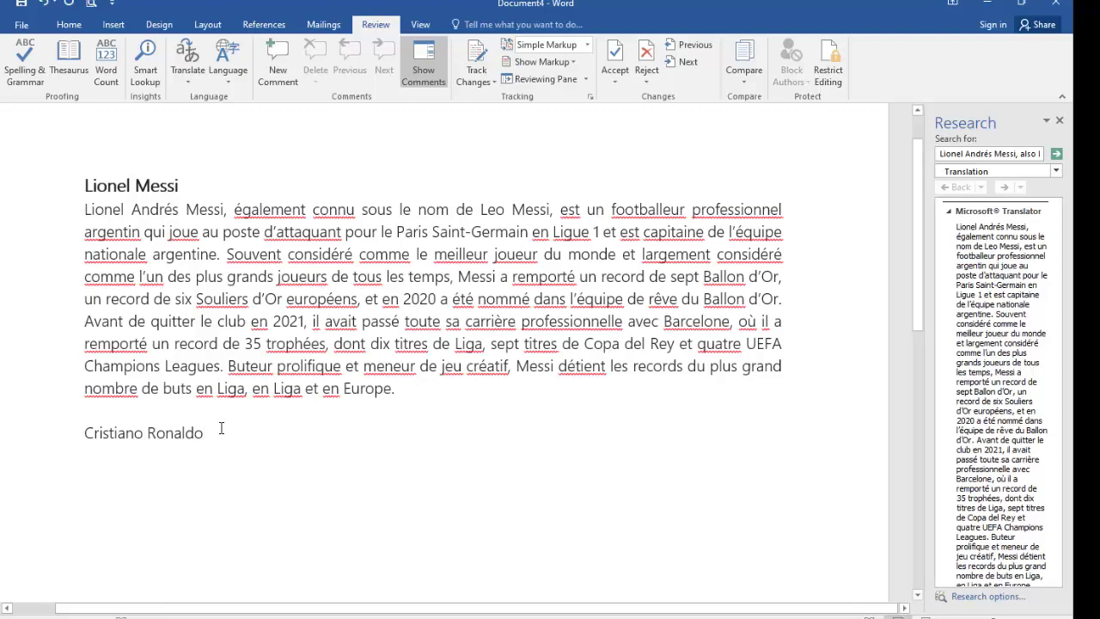
Run Smart Lookup on Cristiano Ronaldo and select the full article text in Insights
right_click(118, 432)
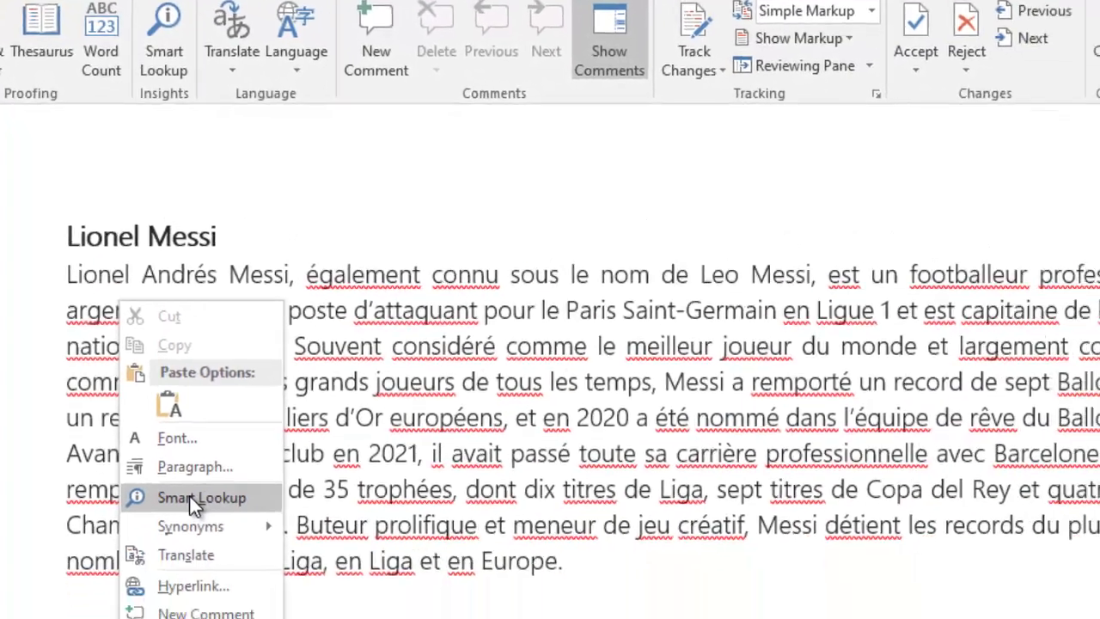
click(242, 599)
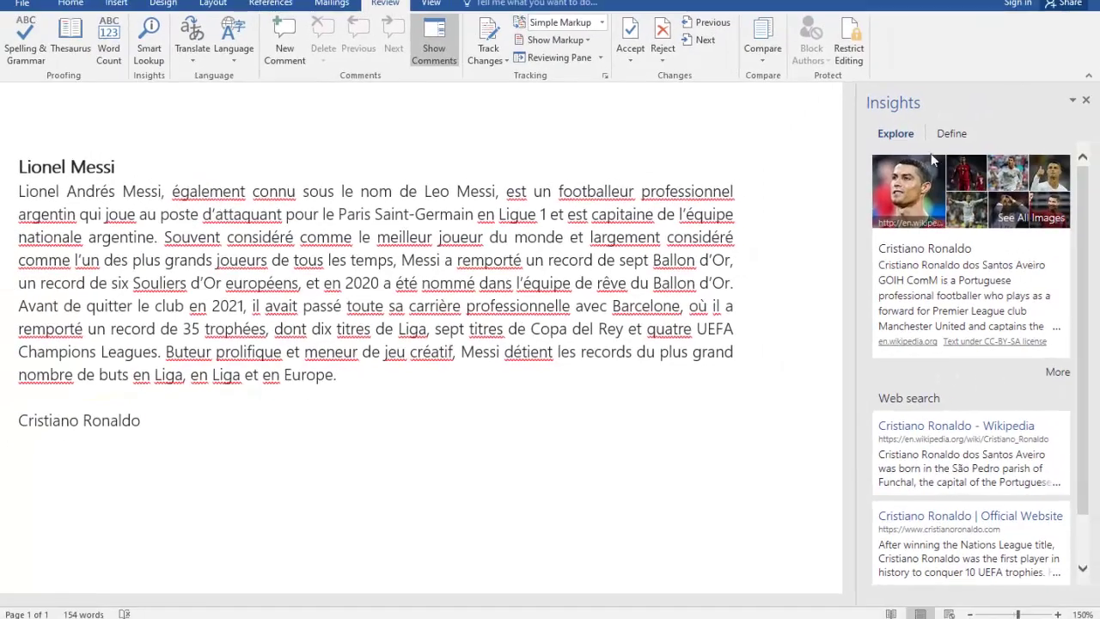
click(1058, 374)
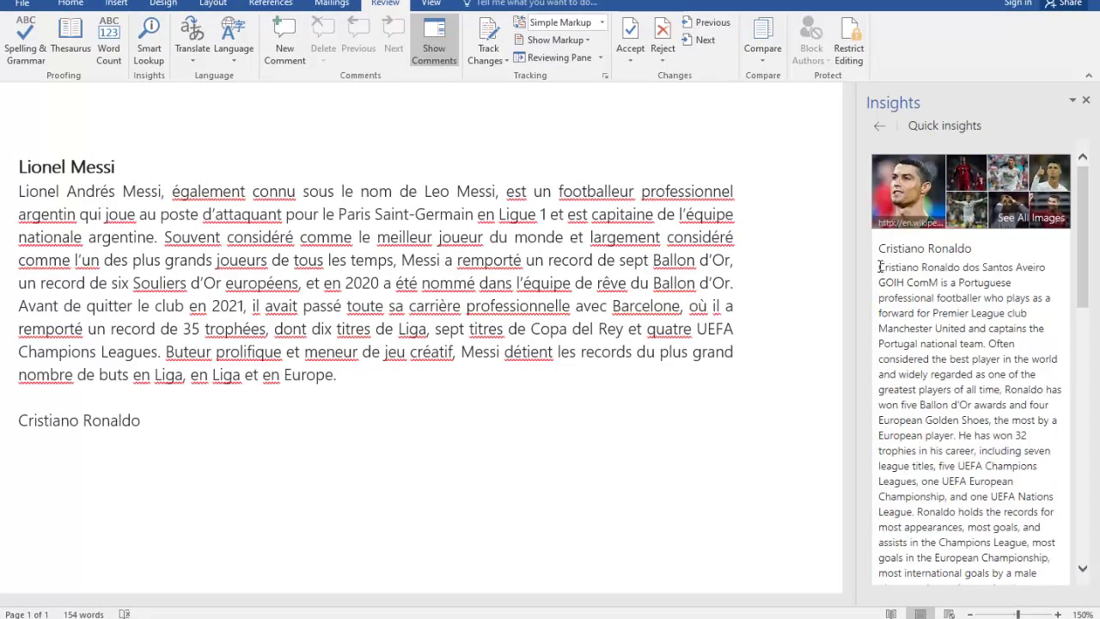
mouse_move(880, 268)
mouse_down()
mouse_move(971, 550)
mouse_move(965, 484)
mouse_up()
key(ctrl+c)
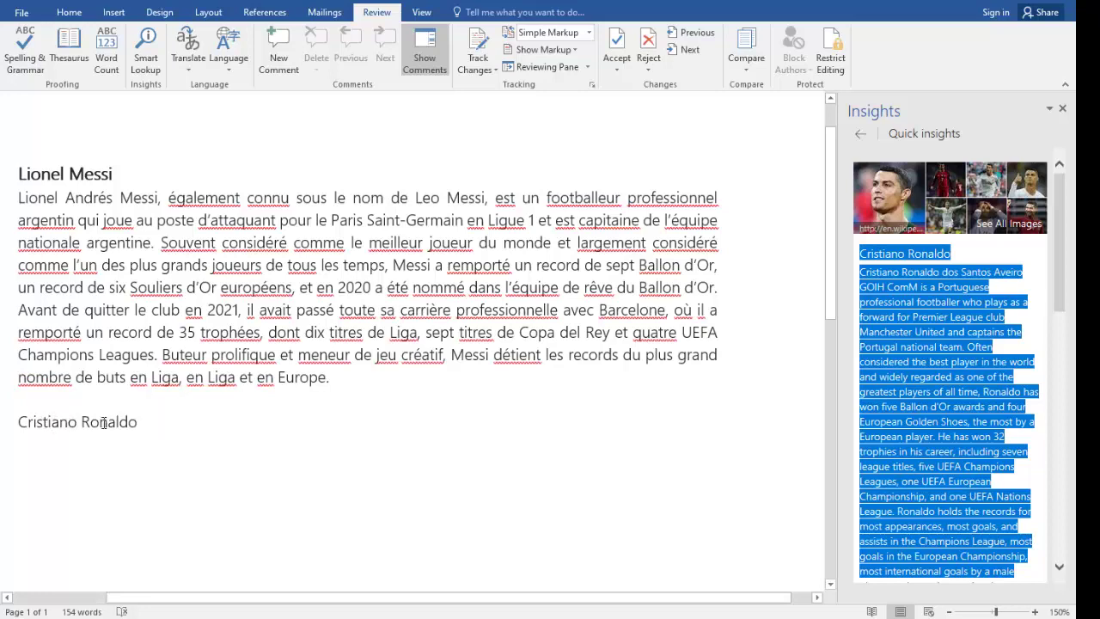
Paste the Ronaldo article over the Cristiano Ronaldo line and close the Insights pane
drag(120, 421, 12, 420)
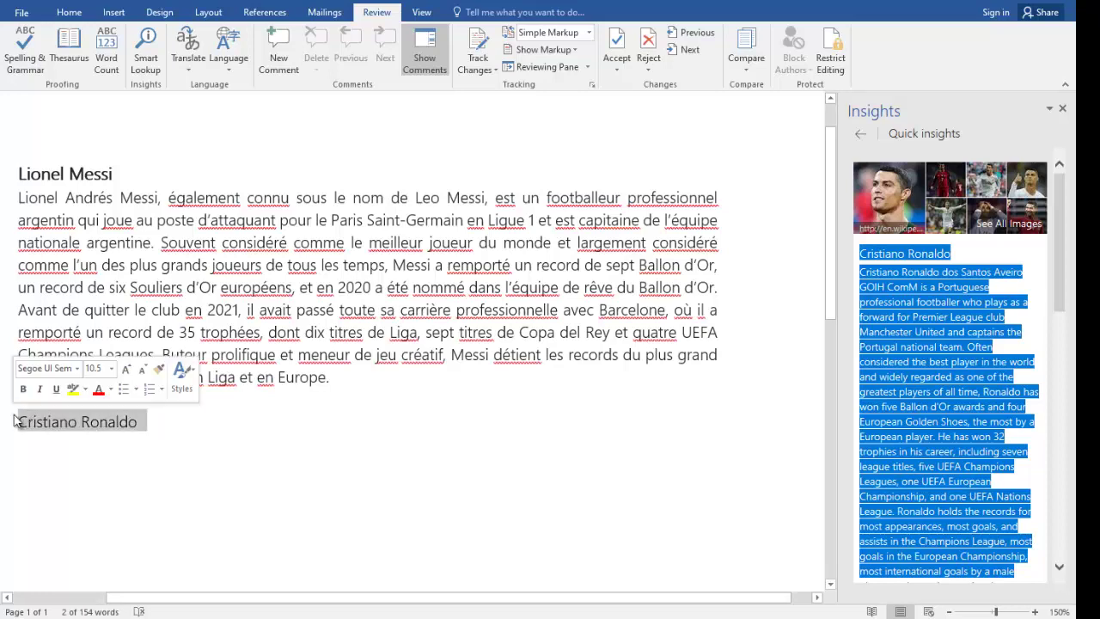
key(ctrl+v)
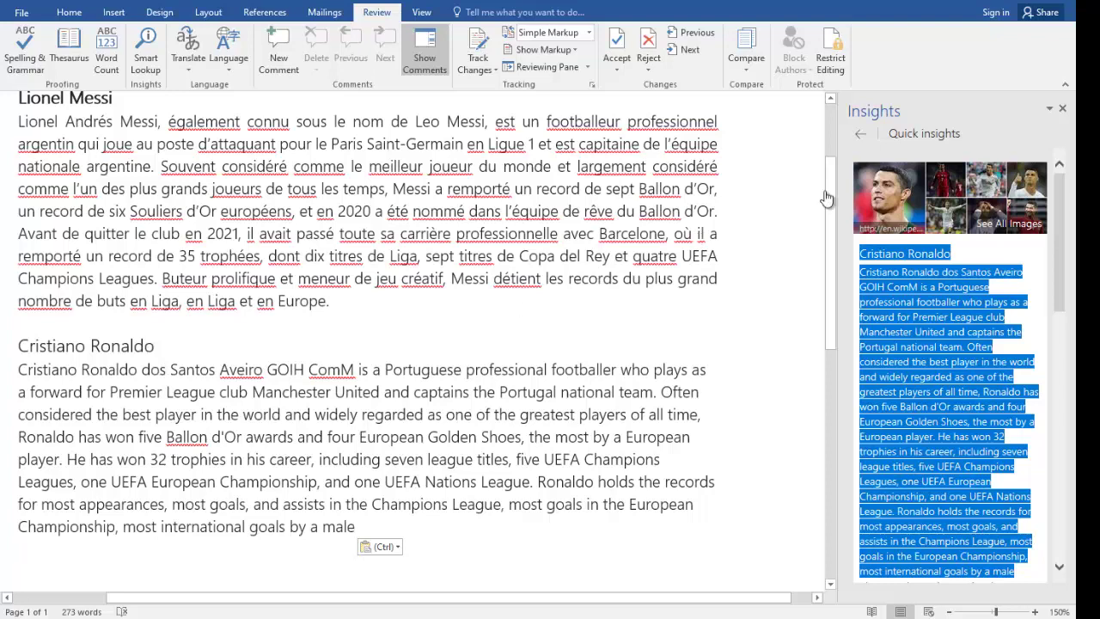
click(1062, 108)
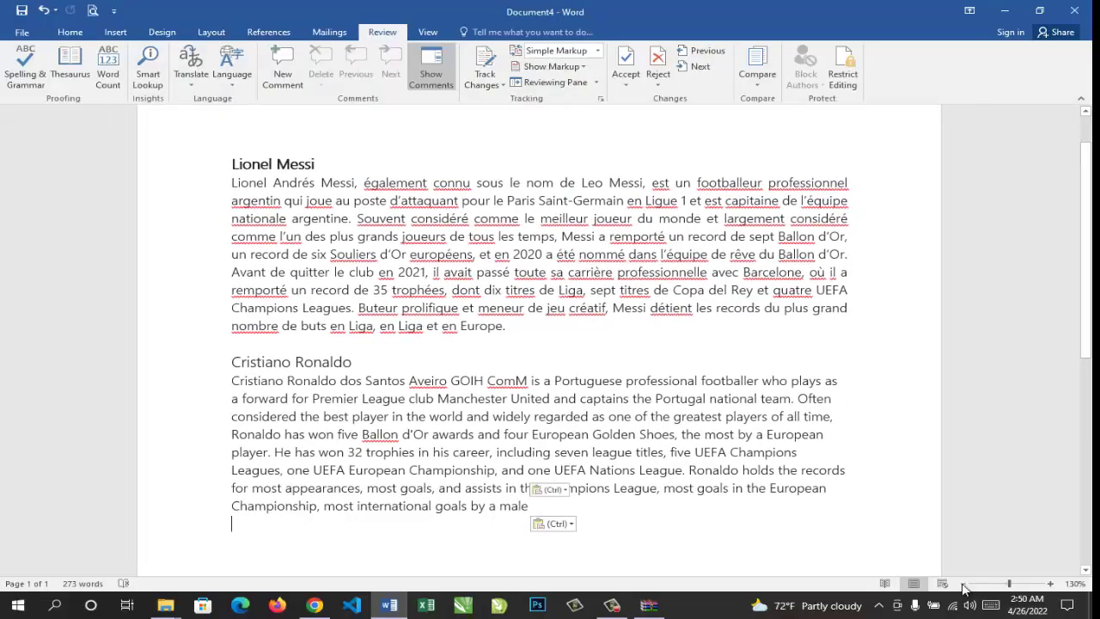
click(963, 583)
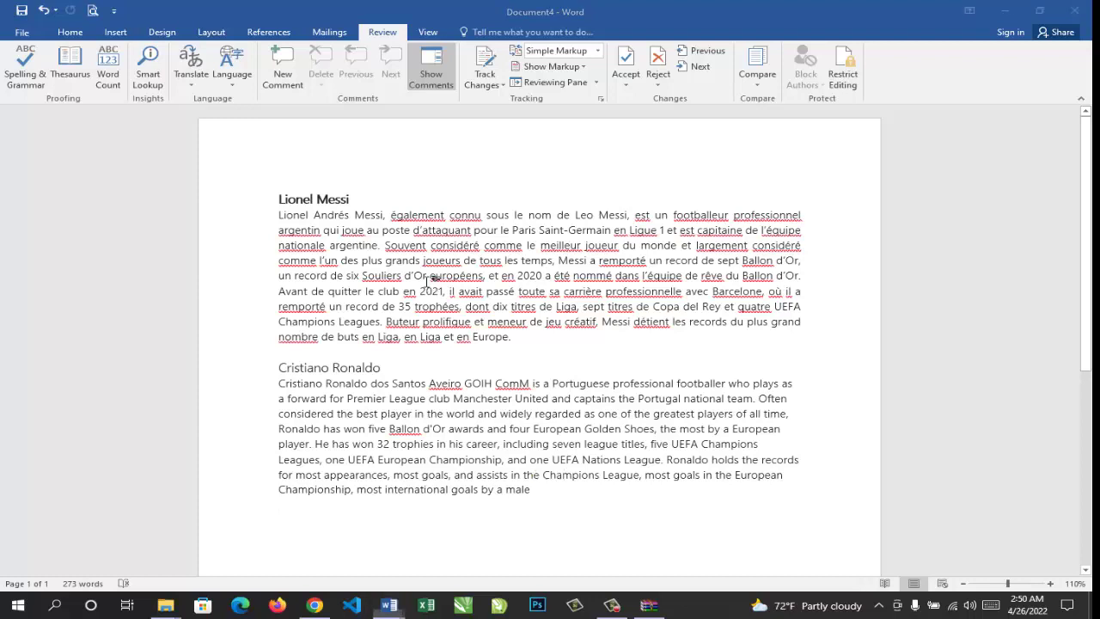
Create a new blank document and insert a page break to begin a second page
key(ctrl+n)
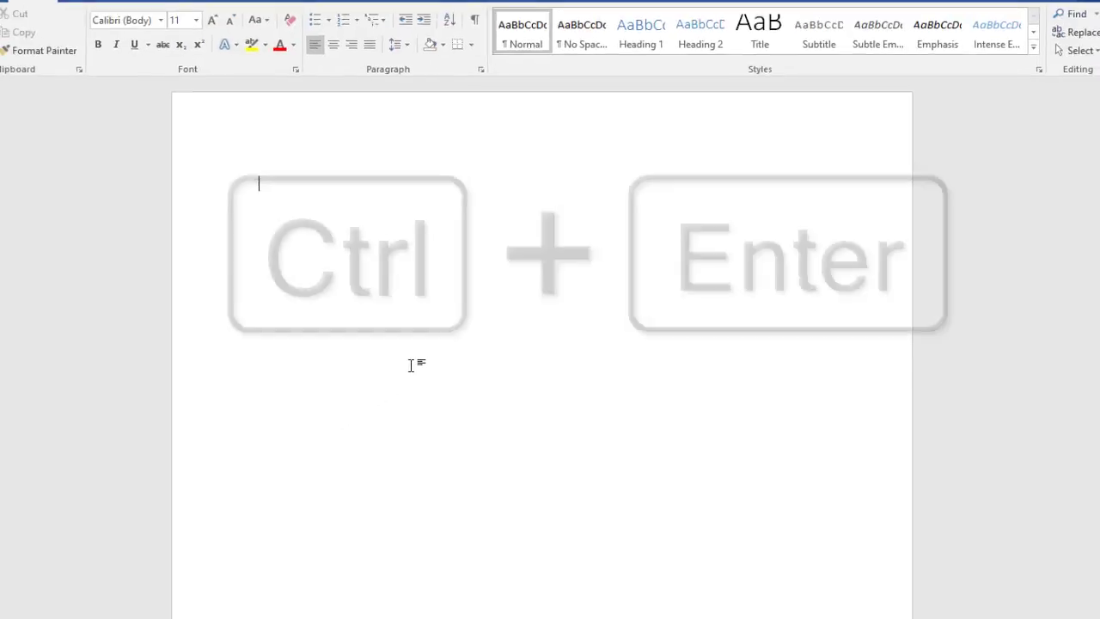
key(ctrl+Return)
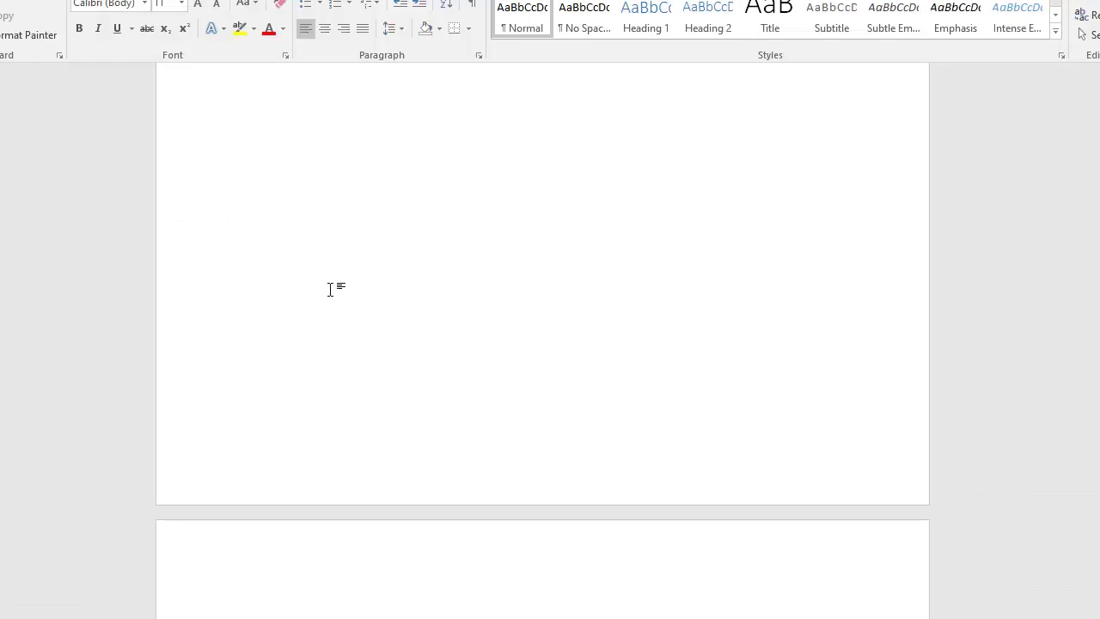
scroll(329, 290, down, 5)
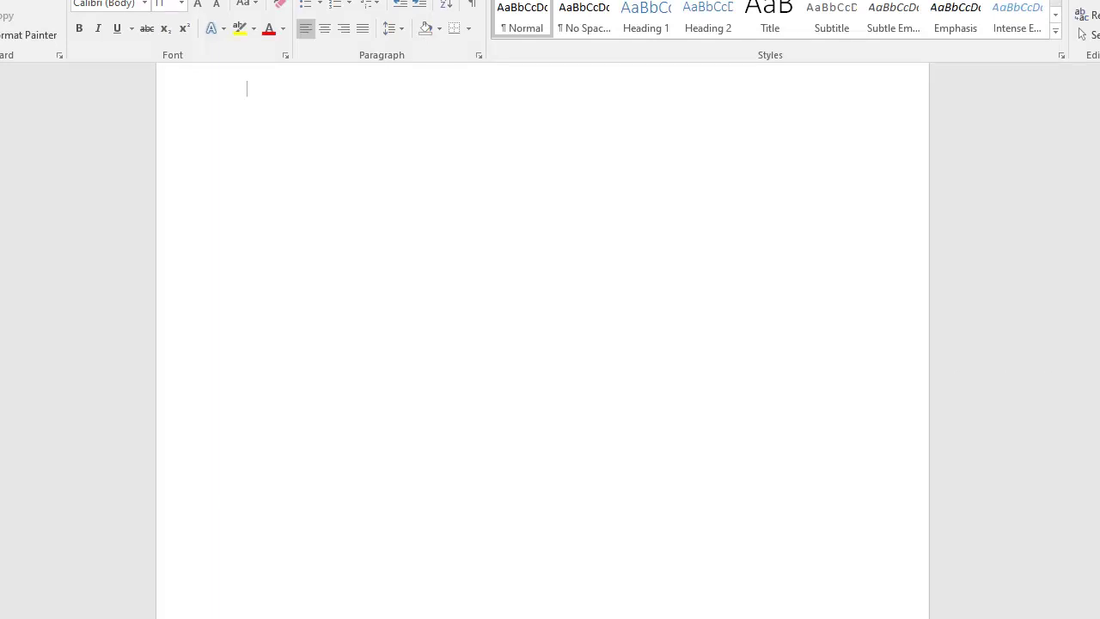
scroll(542, 344, up, 4)
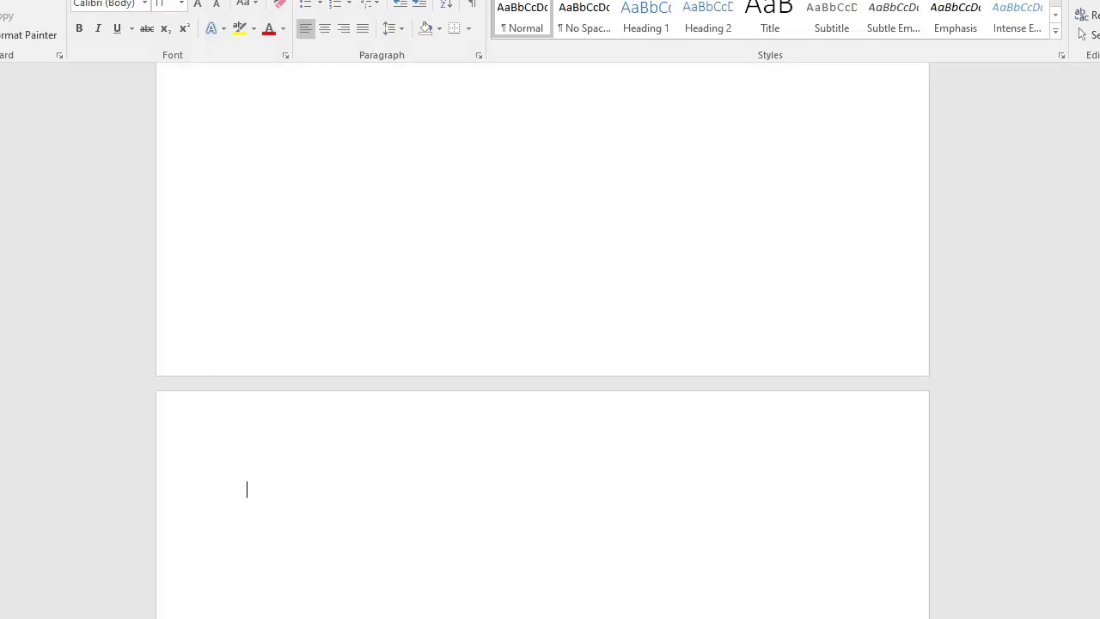
scroll(543, 344, down, 4)
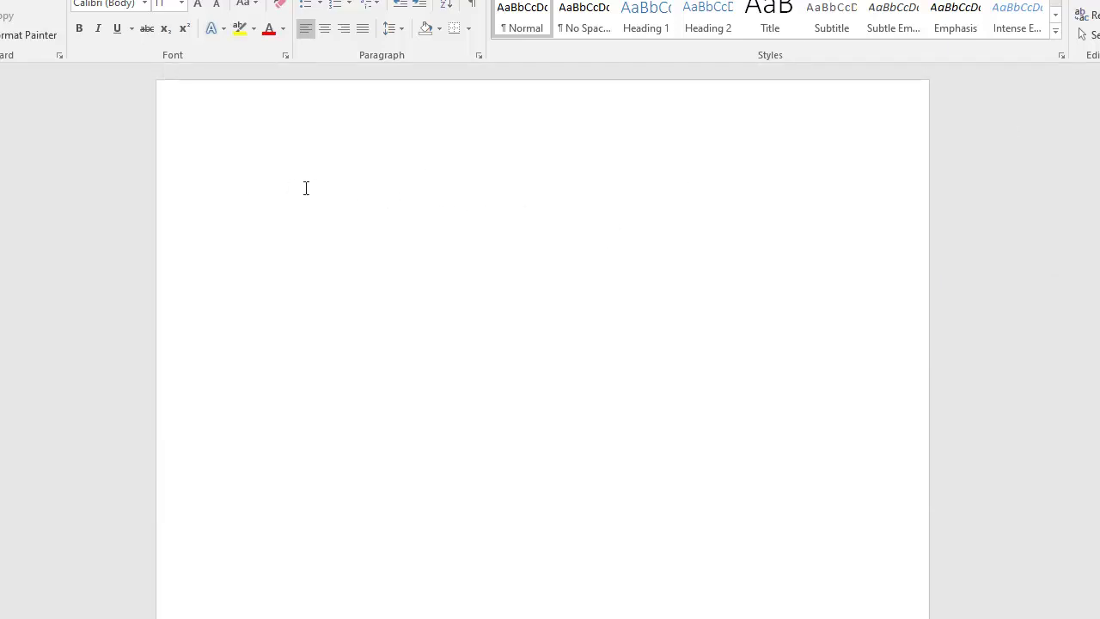
Generate sample paragraphs on the new page with the =rand formula
text(=ran)
text(d()
text(5)
text(6))
key(Return)
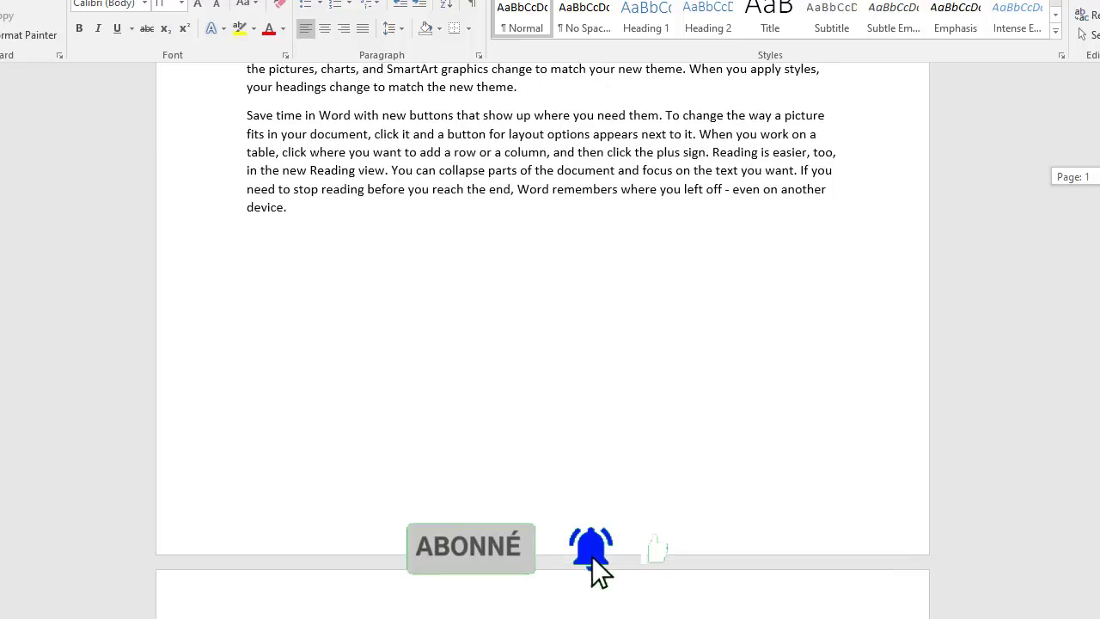
scroll(542, 344, down, 8)
scroll(542, 344, up, 3)
scroll(536, 353, up, 8)
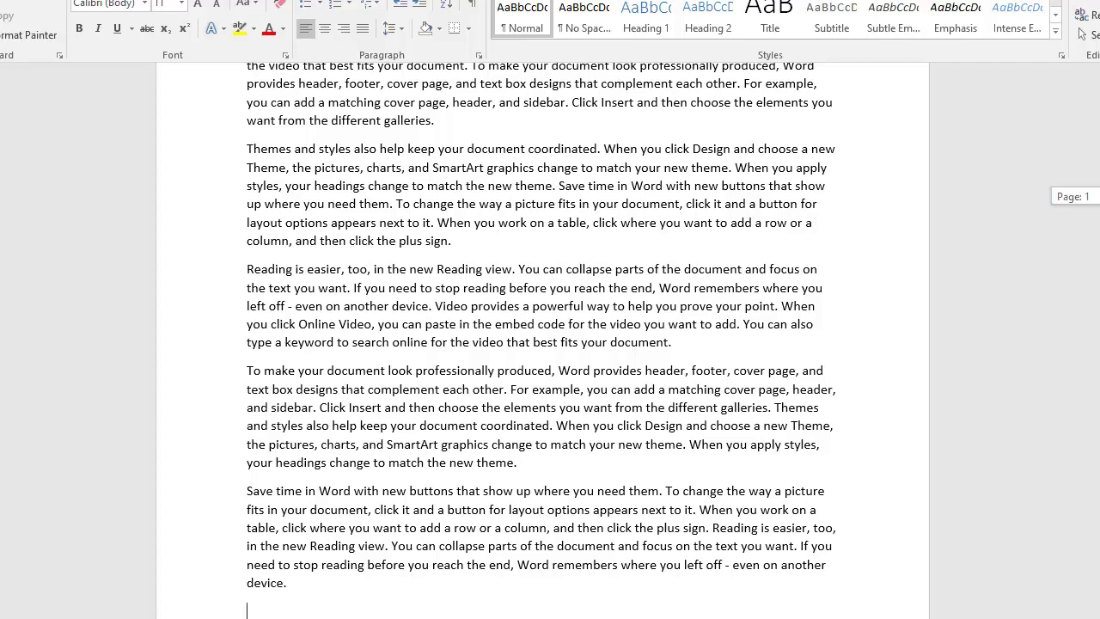
scroll(542, 344, down, 10)
scroll(542, 344, down, 3)
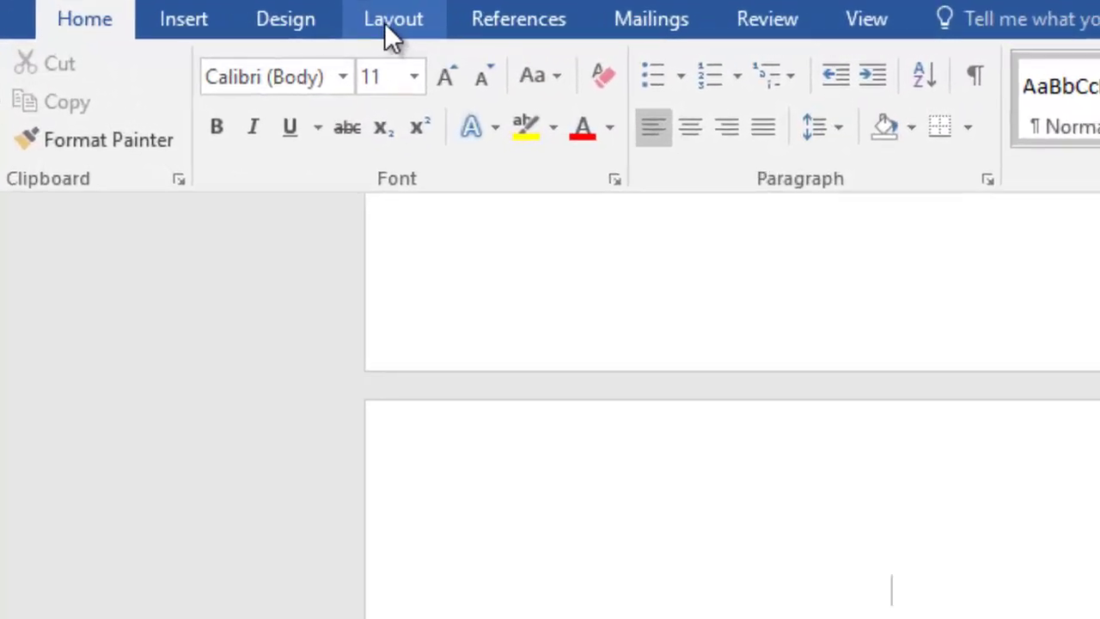
Switch the page orientation to Landscape and scroll through the pages to check them
click(384, 22)
click(72, 153)
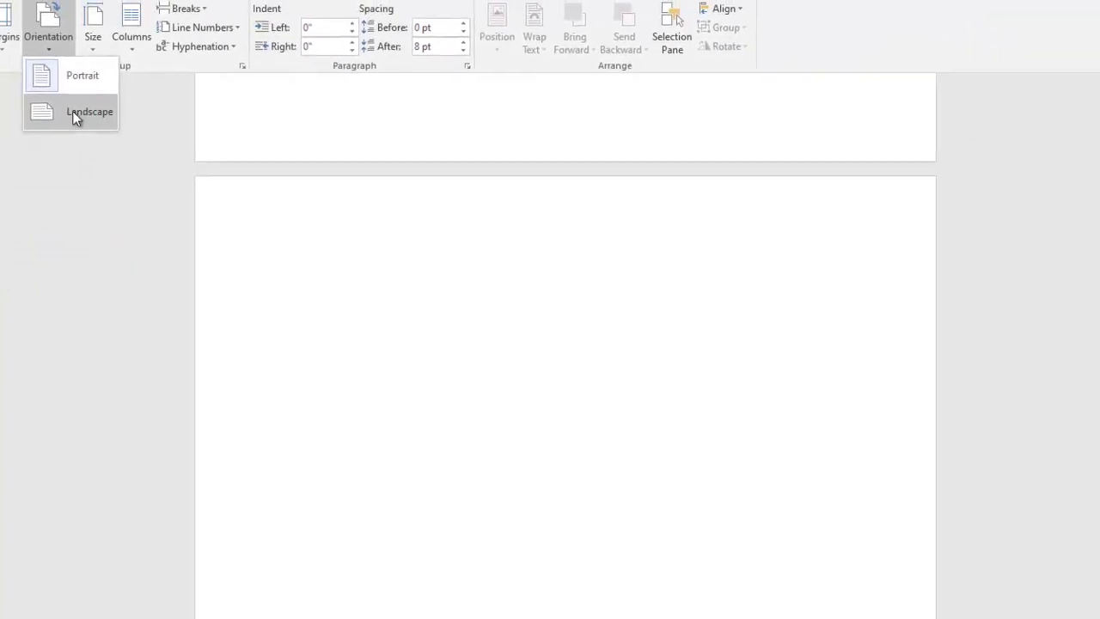
click(74, 111)
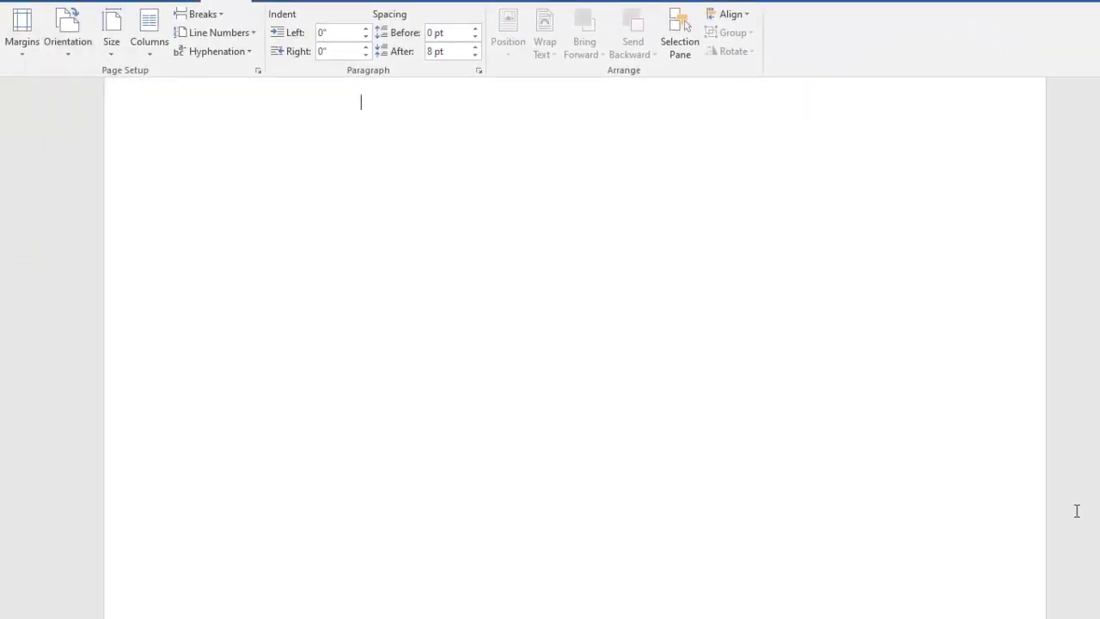
scroll(550, 343, down, 5)
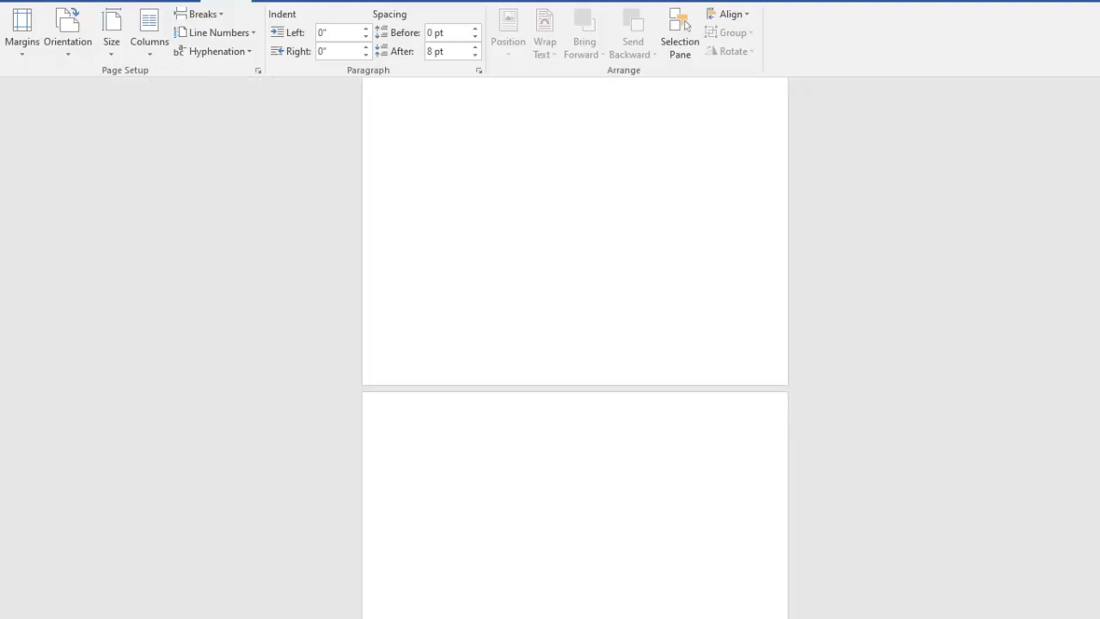
scroll(574, 344, down, 2)
scroll(574, 344, down, 2)
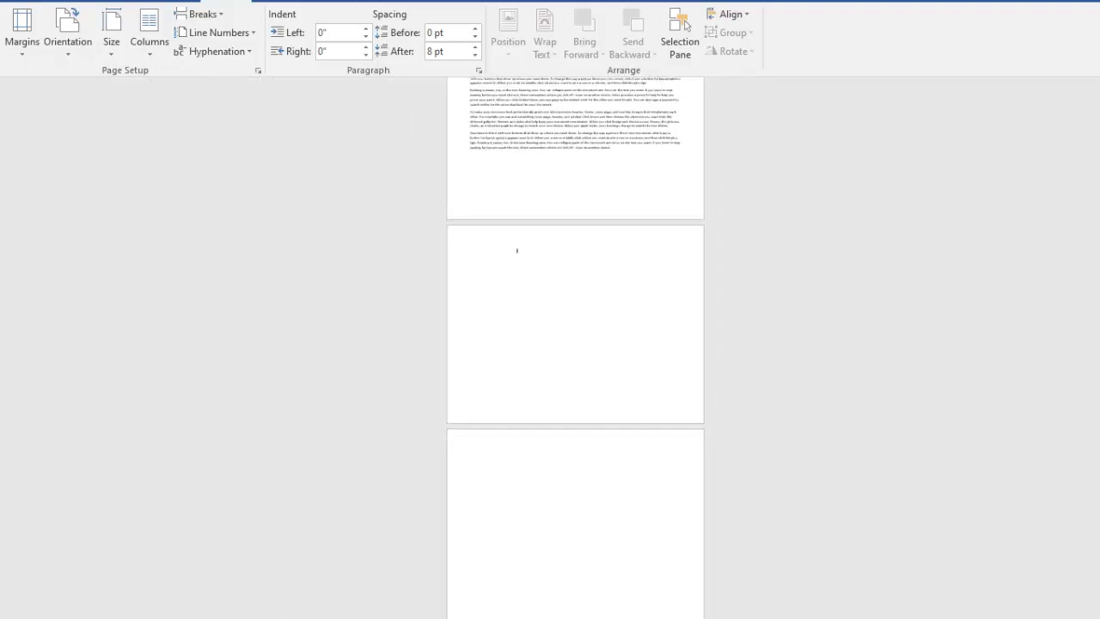
scroll(574, 344, up, 3)
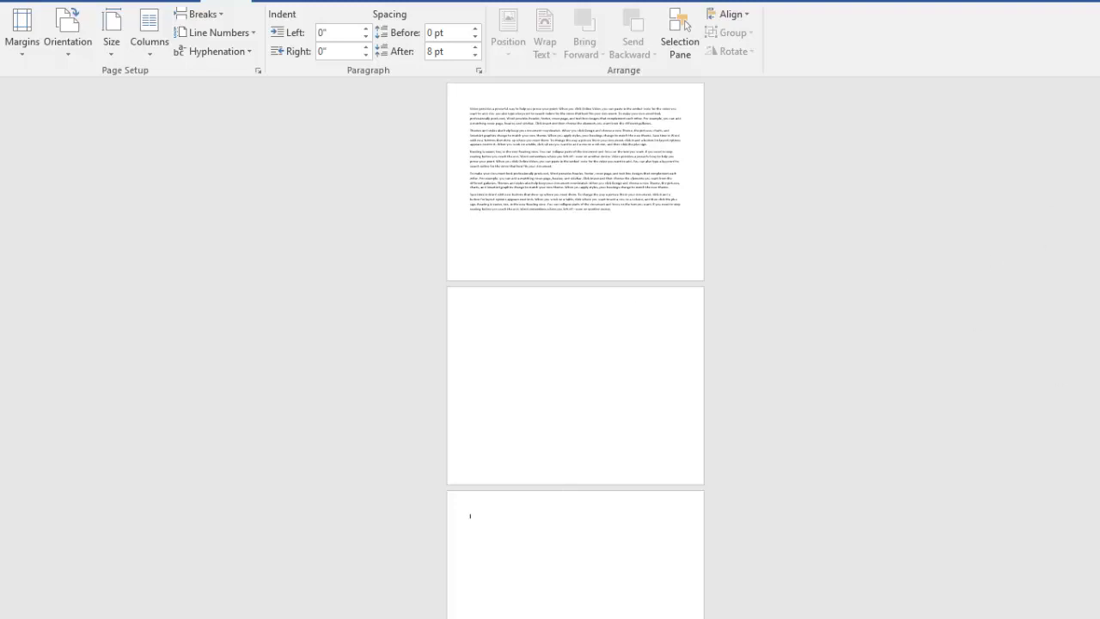
scroll(575, 343, up, 2)
scroll(574, 344, up, 2)
scroll(575, 343, up, 2)
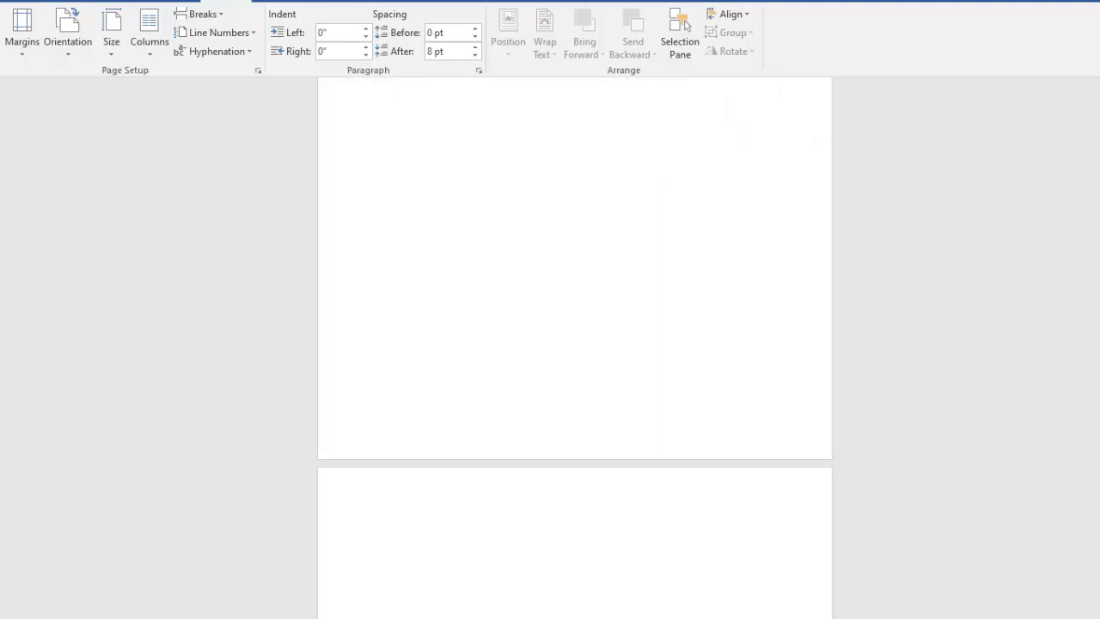
scroll(575, 344, up, 2)
scroll(575, 343, up, 2)
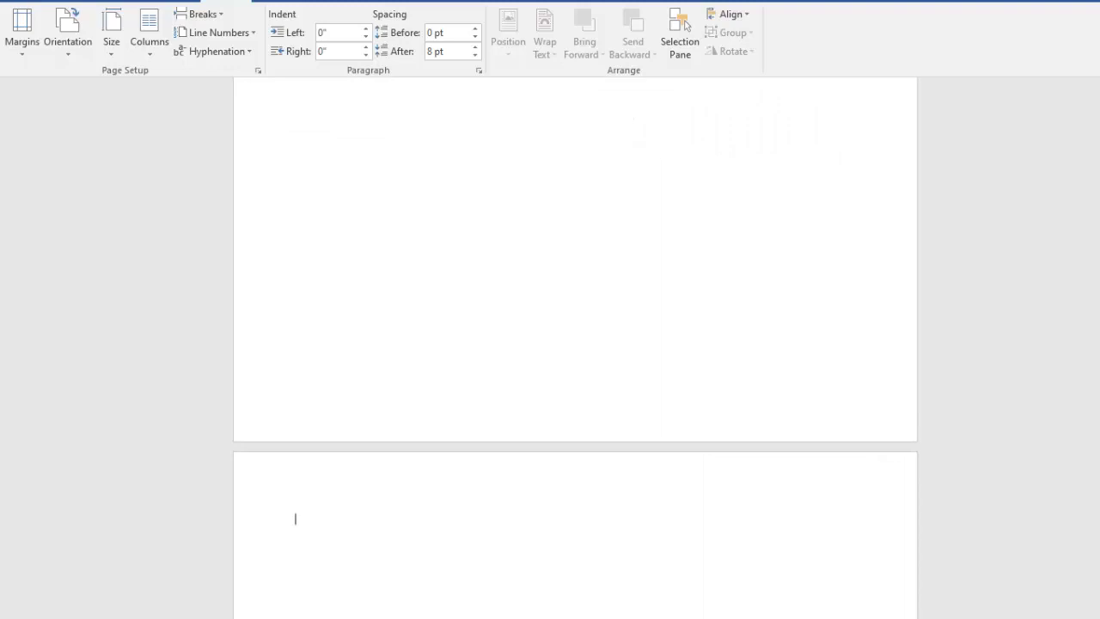
scroll(575, 344, up, 2)
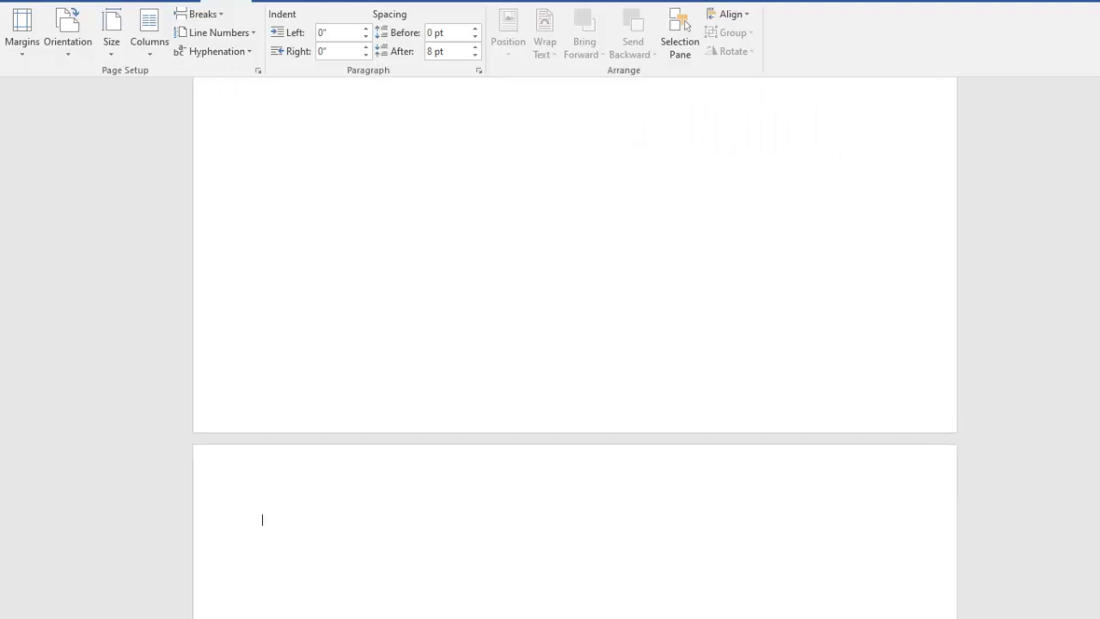
scroll(575, 344, up, 1)
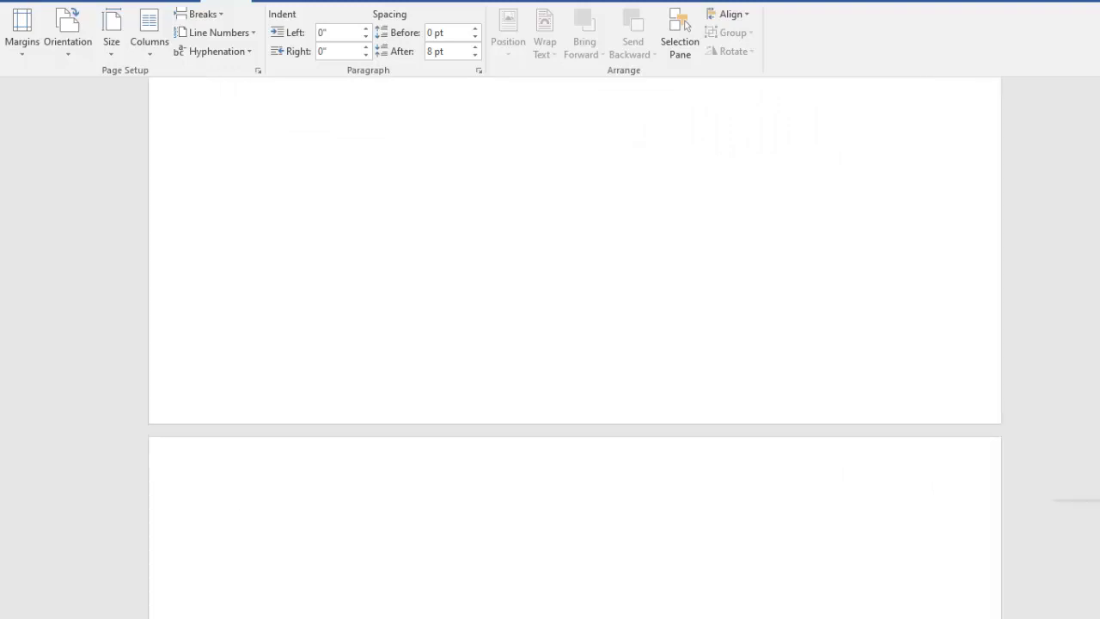
scroll(575, 344, down, 2)
scroll(575, 344, up, 2)
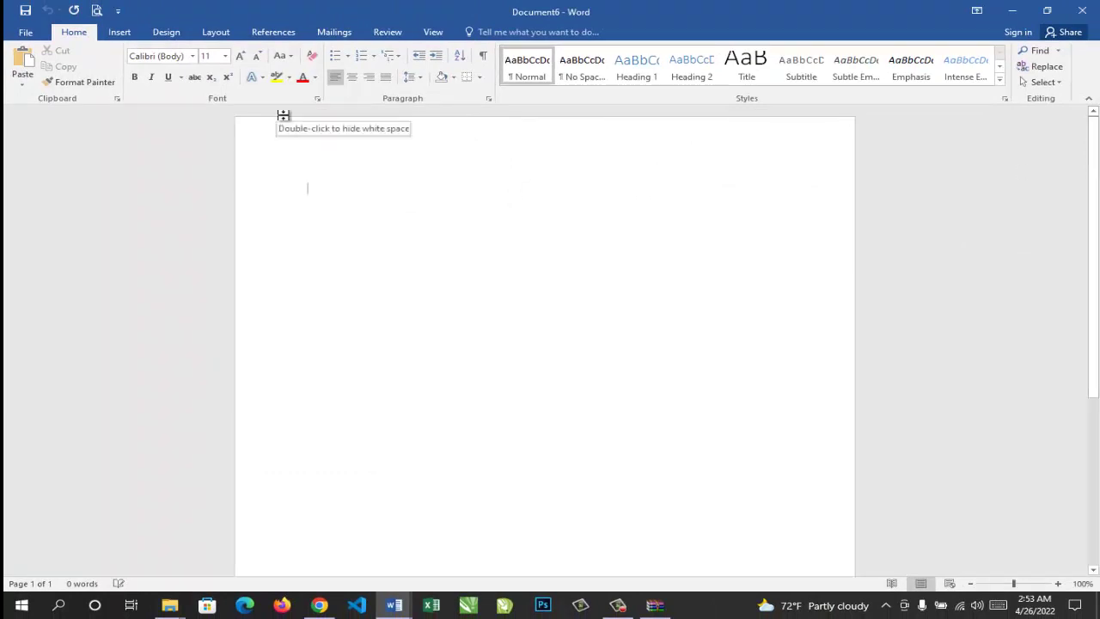
Generate five Lorem ipsum paragraphs on the first line with the =lorem formula
text(=lore)
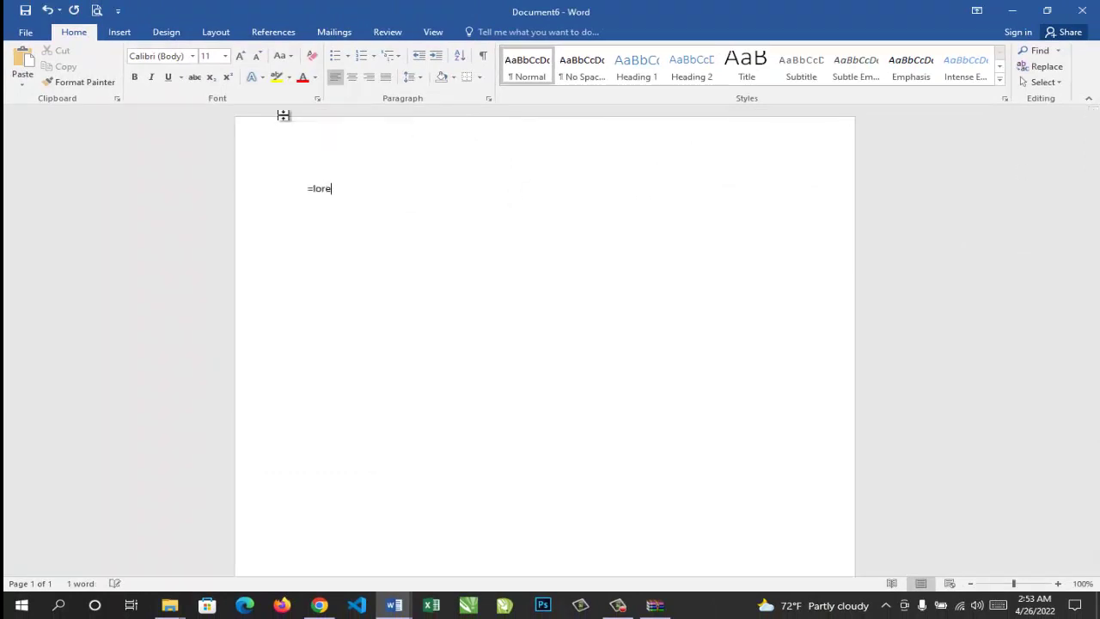
text(m(5,6)
key(Return)
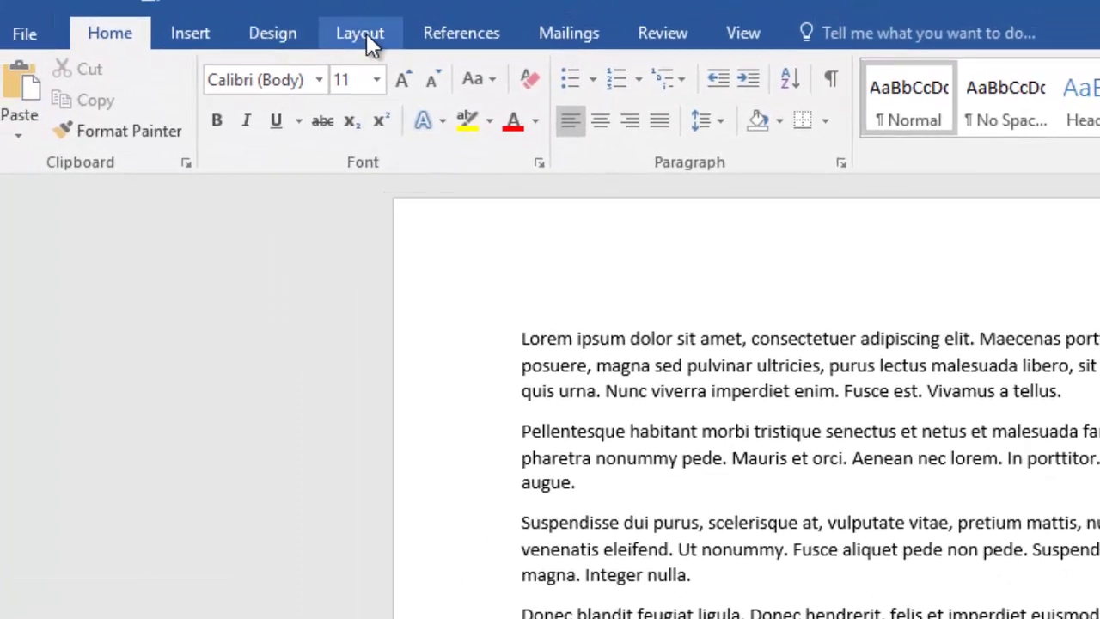
Insert a Next Page section break after the 175-word Lorem ipsum text
click(366, 36)
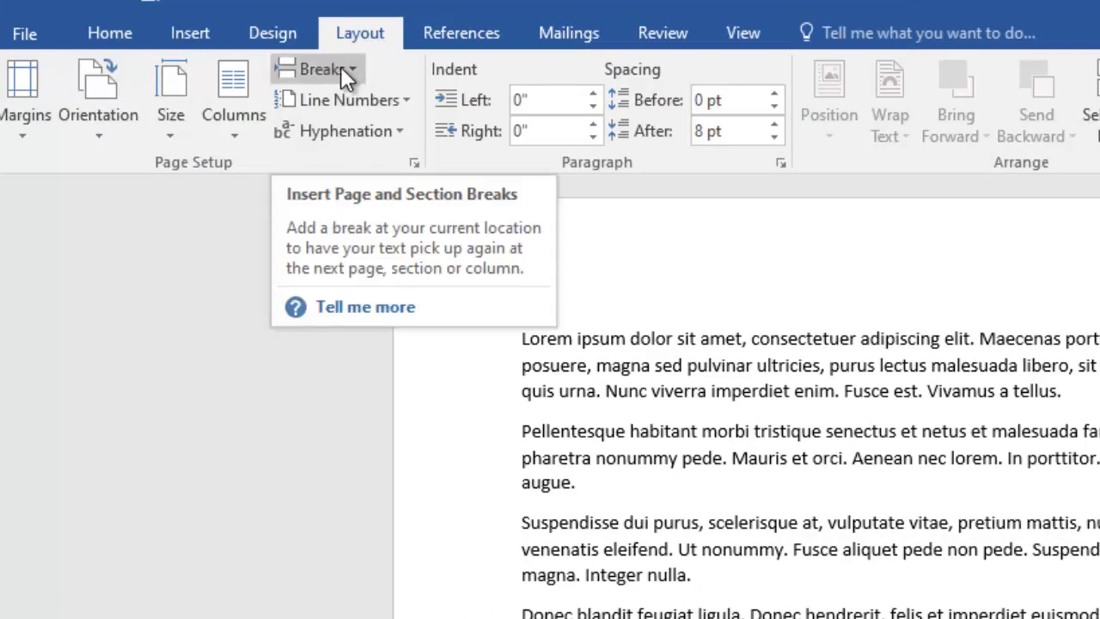
click(354, 70)
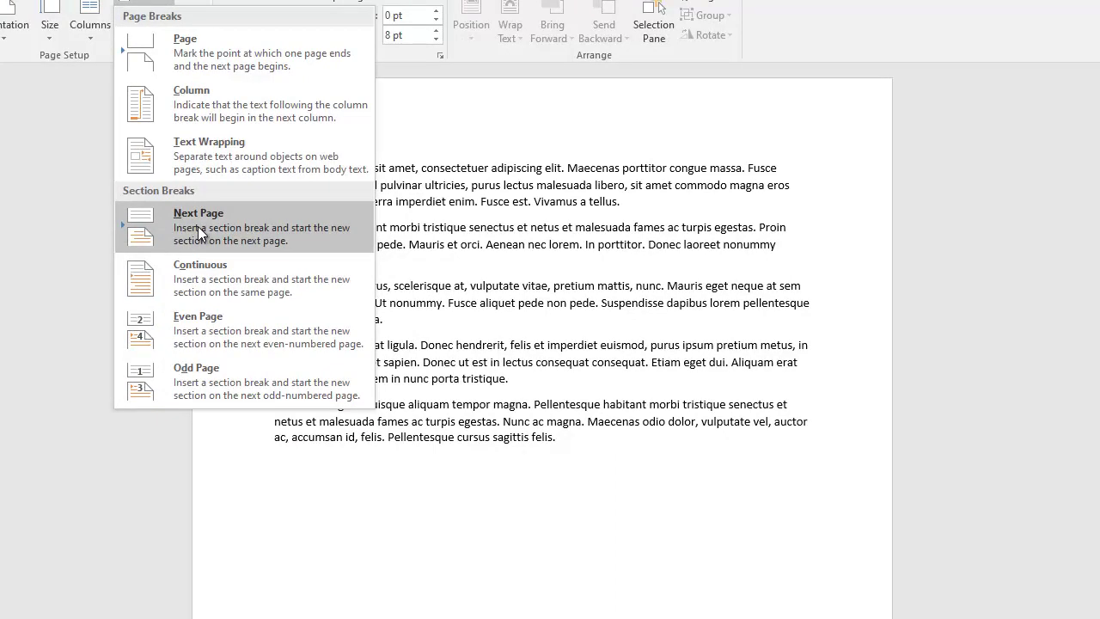
click(199, 234)
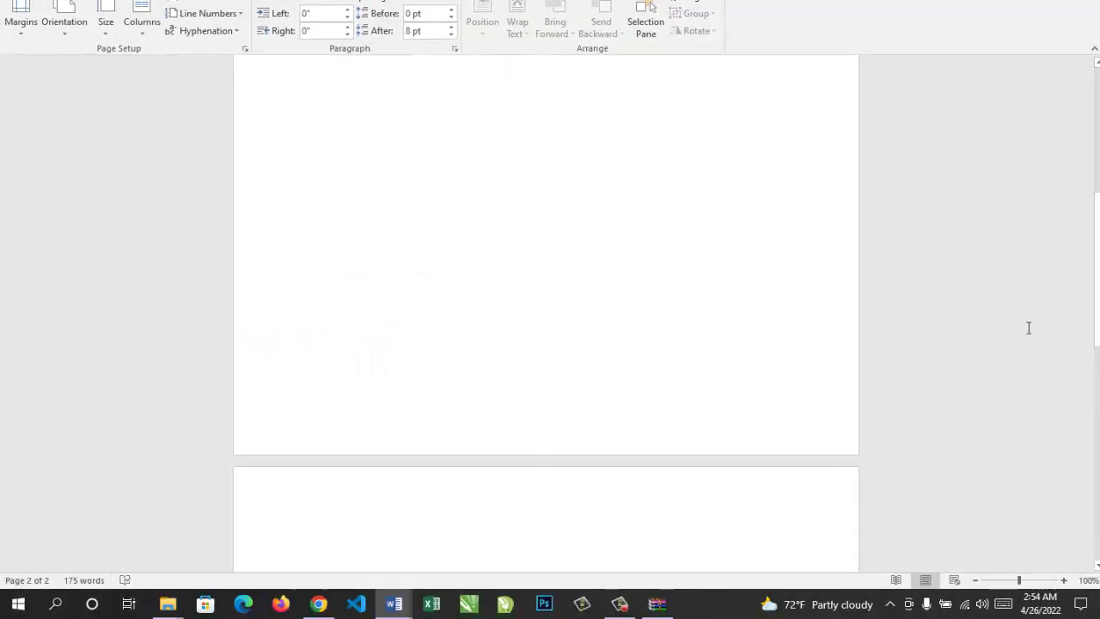
drag(1097, 297, 1097, 348)
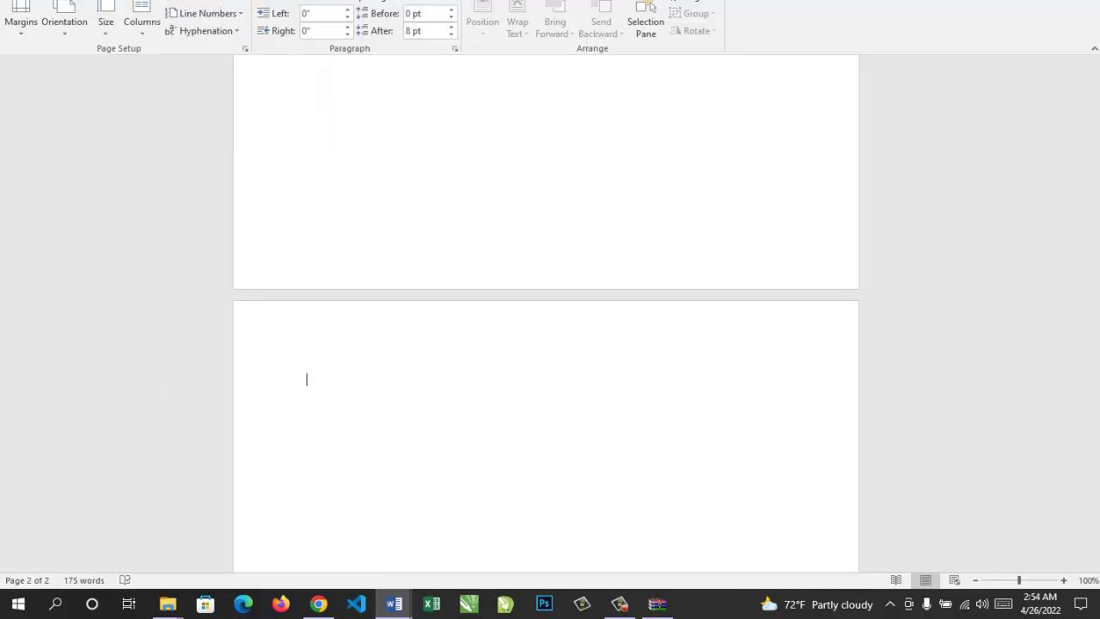
Make the second section landscape and zoom out to view both pages
click(63, 33)
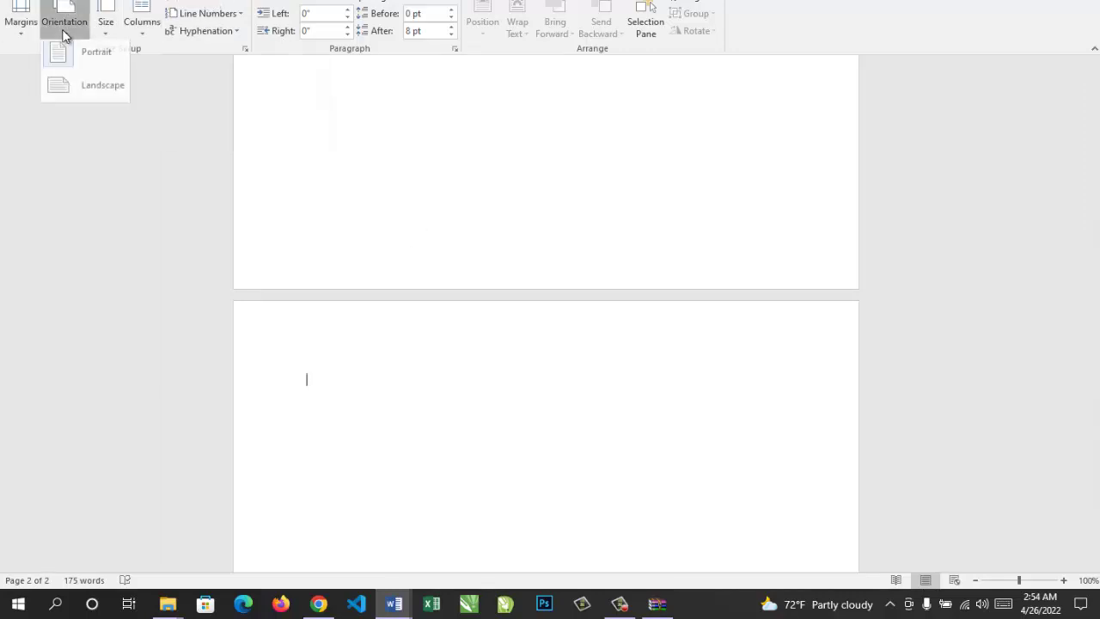
click(99, 91)
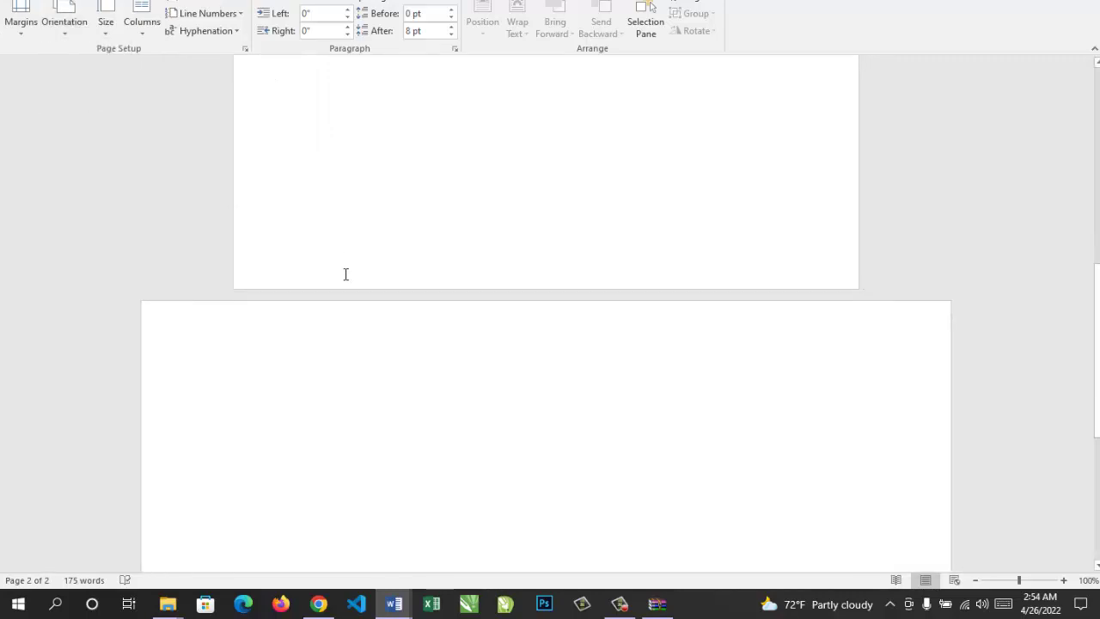
click(977, 581)
click(977, 581)
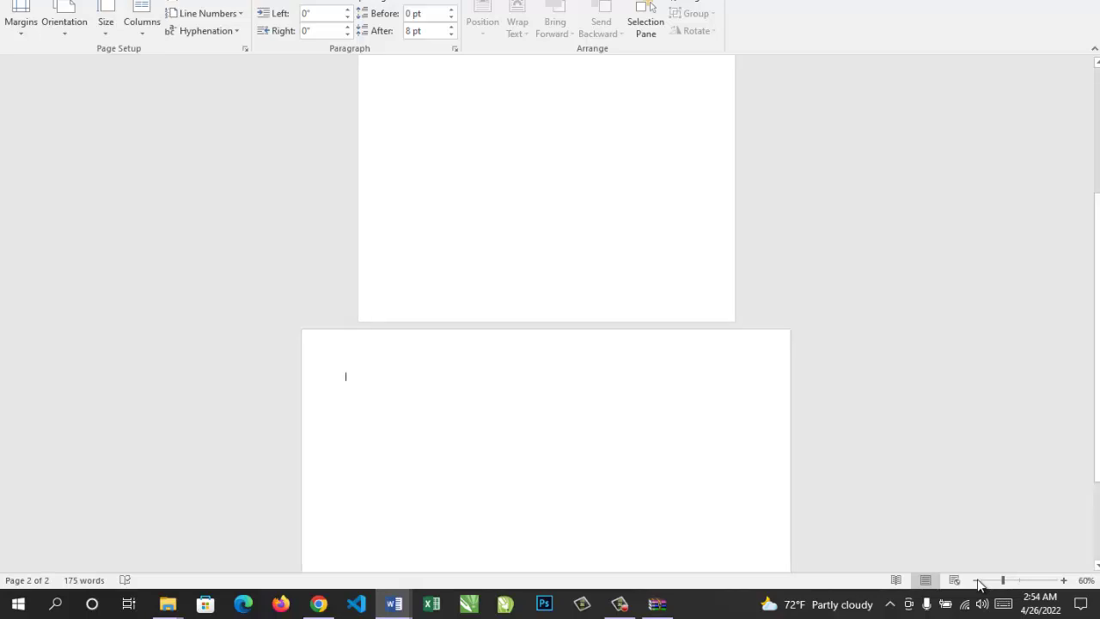
click(976, 581)
click(976, 581)
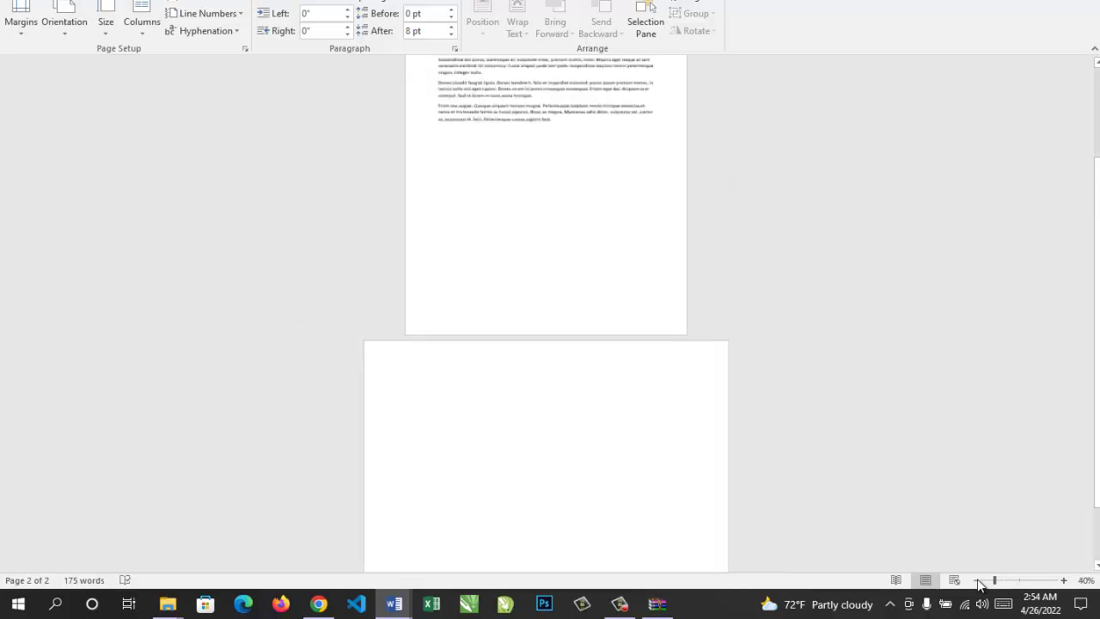
Scroll through the pages and zoom back in to 90%
drag(1096, 378, 1089, 319)
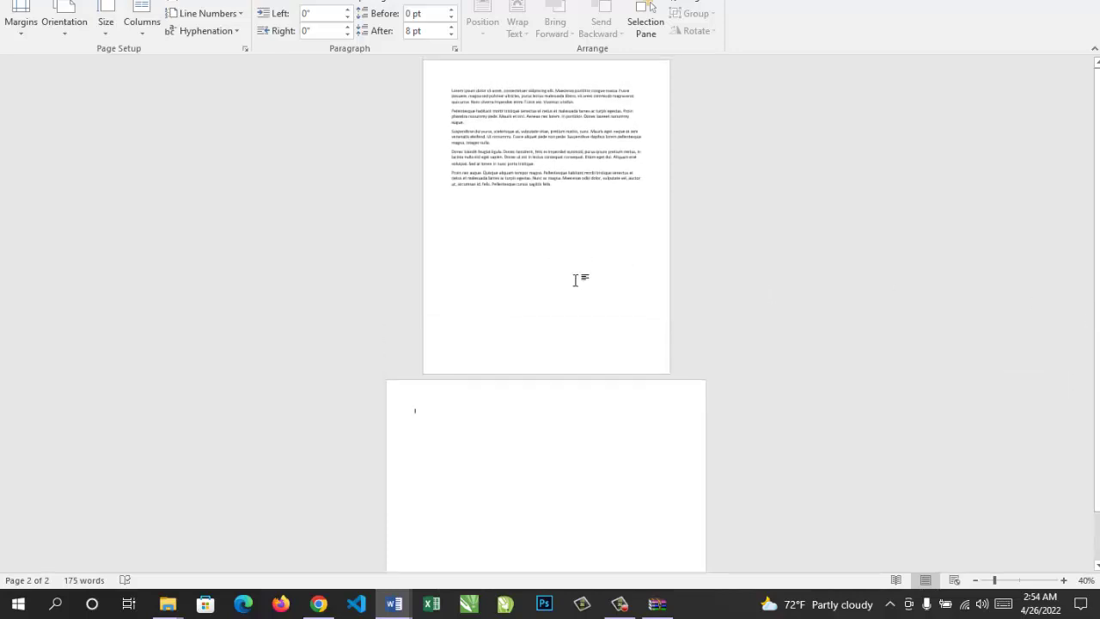
mouse_move(1096, 214)
mouse_down()
mouse_move(1097, 256)
mouse_move(1097, 228)
mouse_up()
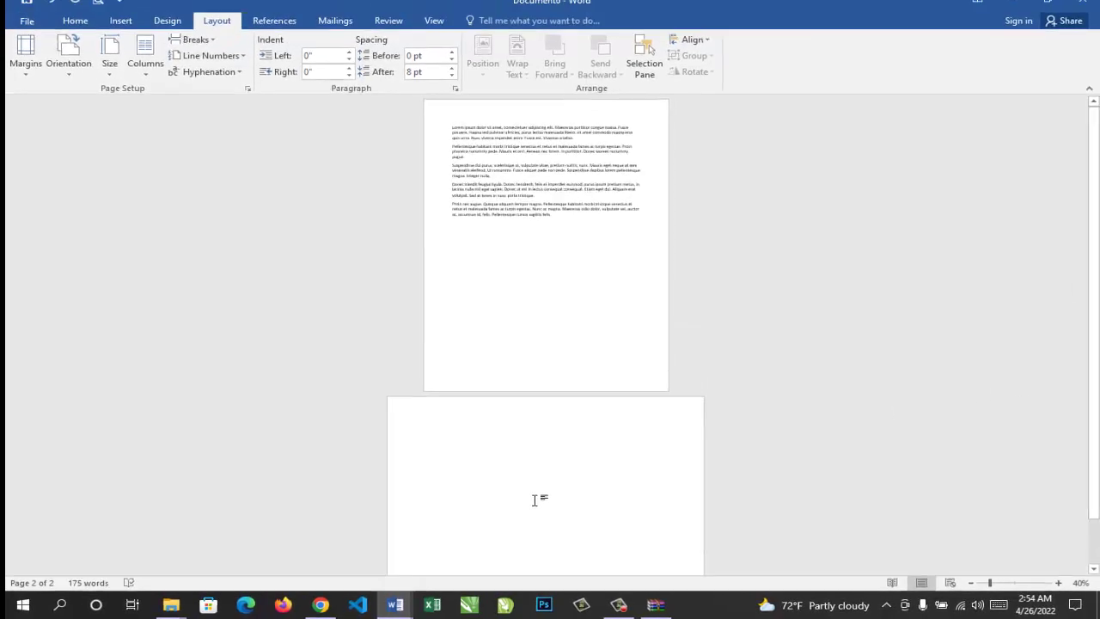
click(1058, 583)
click(1058, 583)
click(1058, 582)
click(1058, 583)
click(1058, 583)
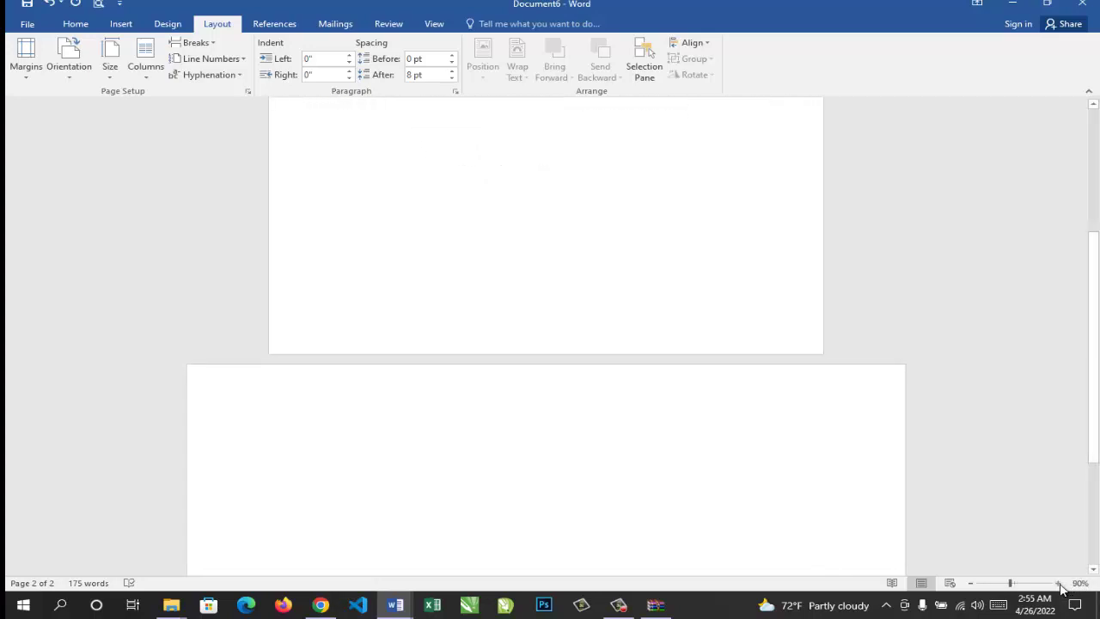
Insert a Next Page section break to start a new section
click(202, 45)
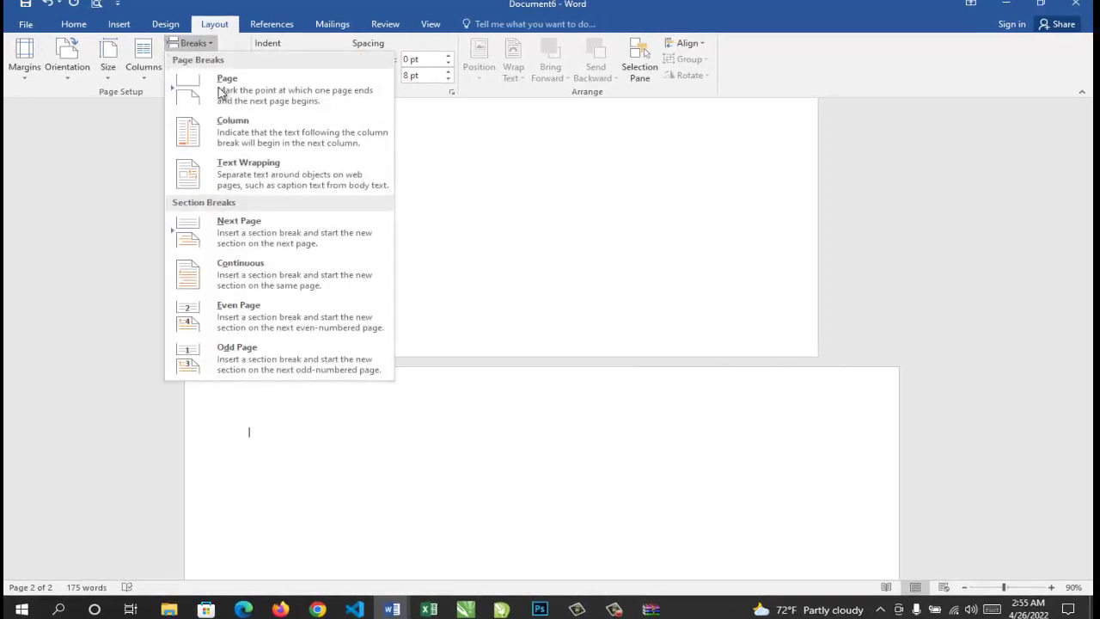
click(227, 233)
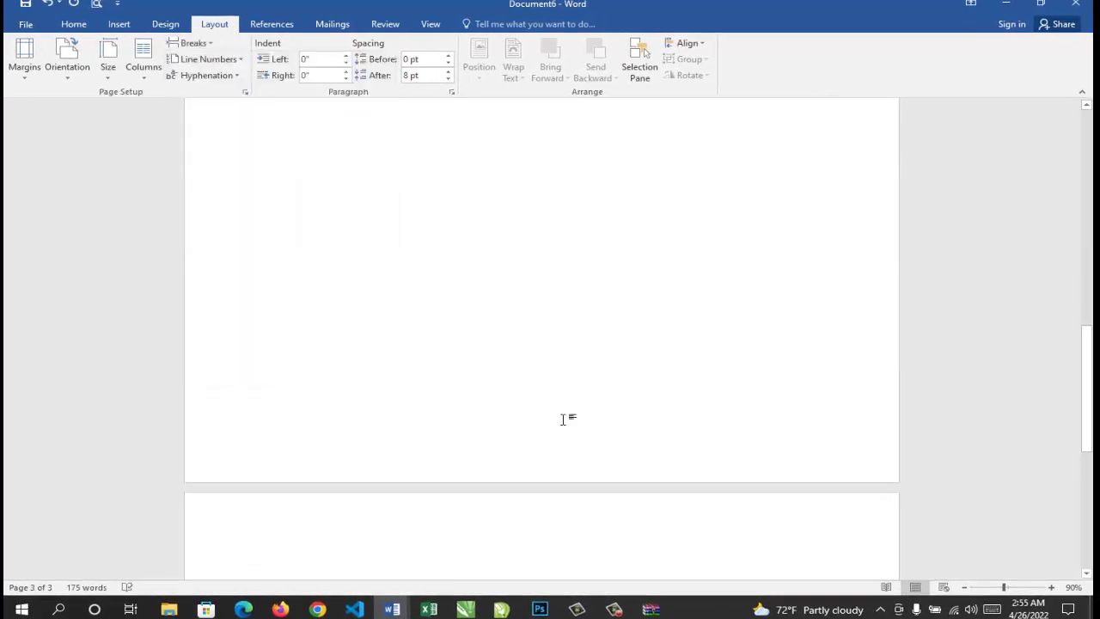
drag(1091, 409, 1089, 526)
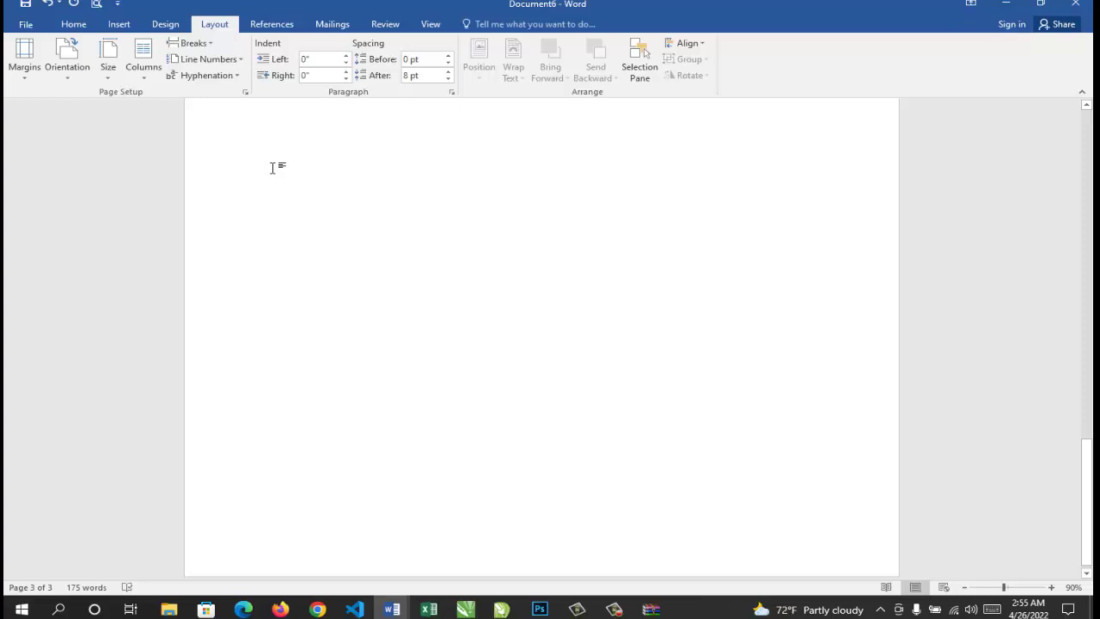
Generate five paragraphs with =lorem(5,6) and push text from 'Integer nulla.' onto page 4
text(=)
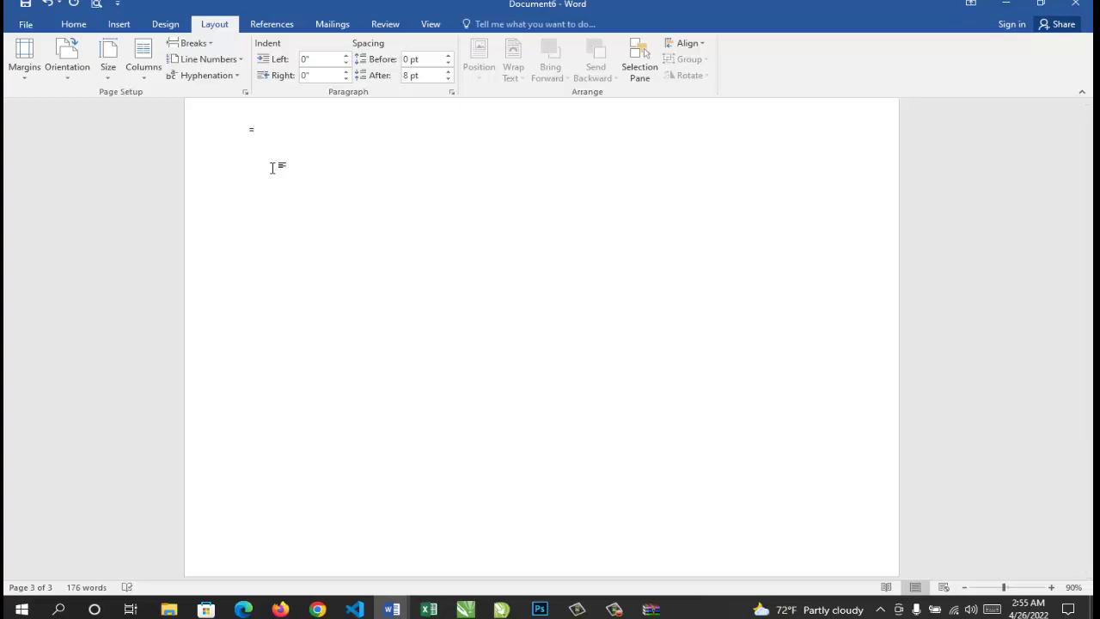
text(lorem()
text(5,)
text(6))
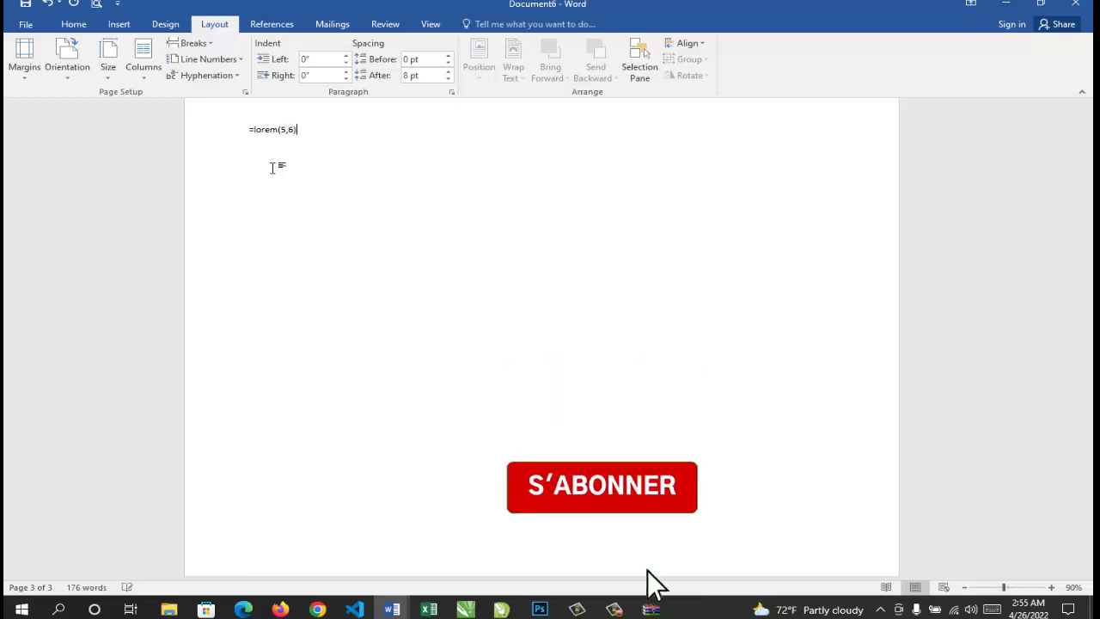
key(Return)
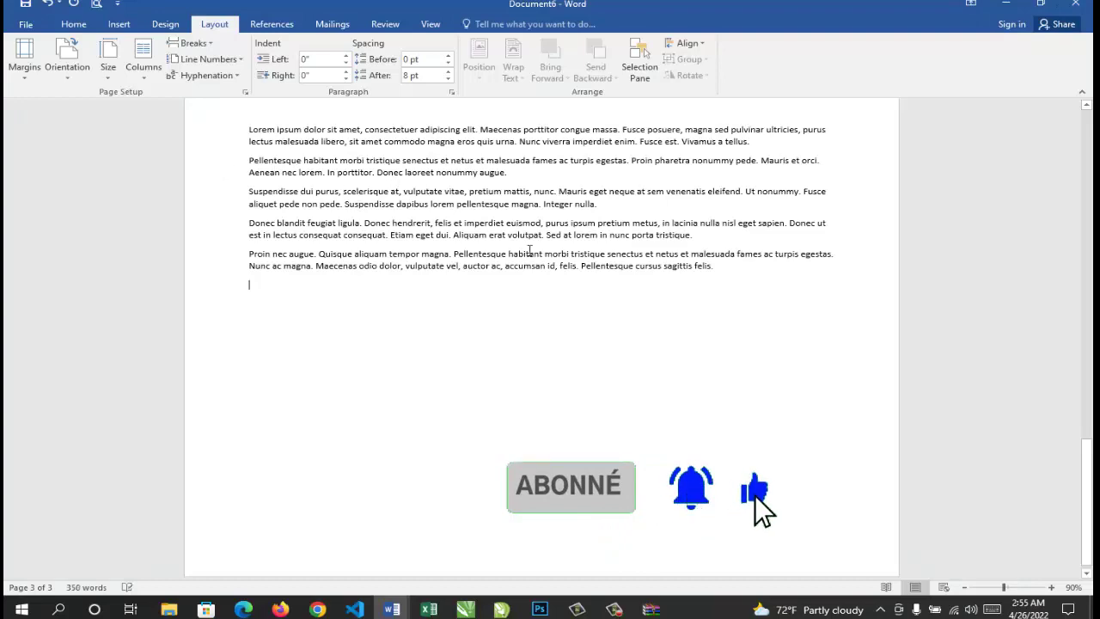
drag(1087, 468, 1087, 449)
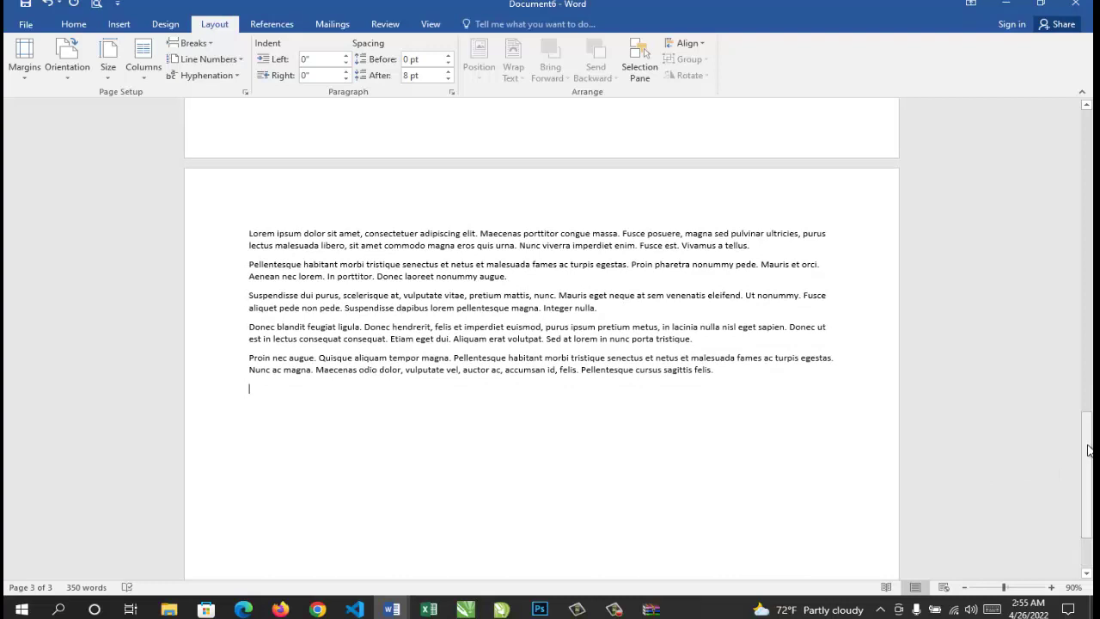
drag(1087, 449, 1084, 426)
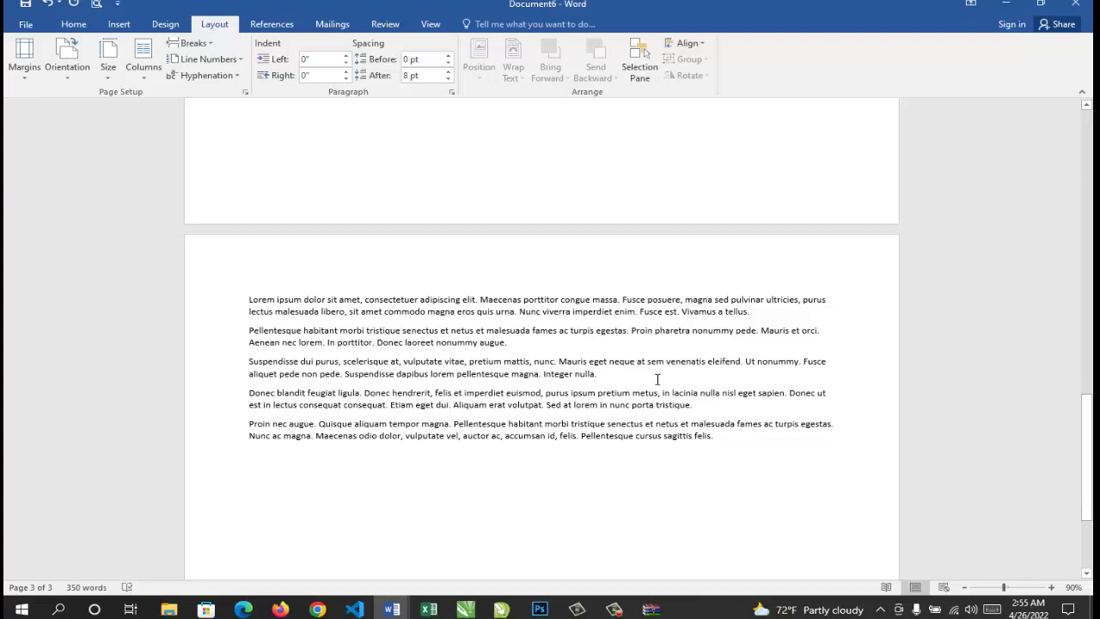
drag(1089, 441, 1092, 445)
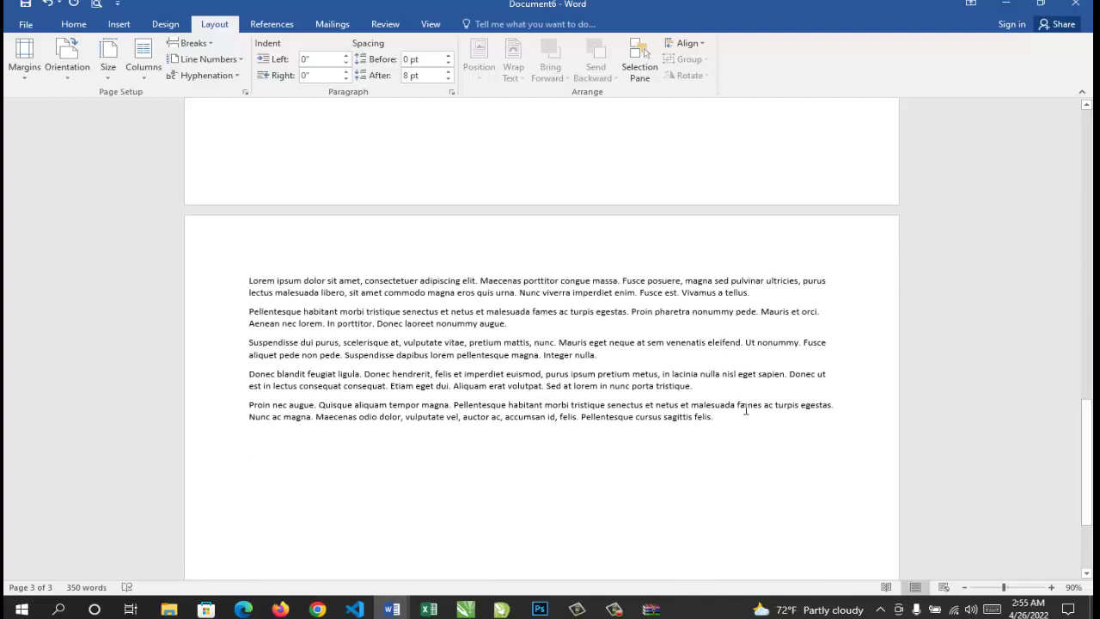
key(ctrl+Return)
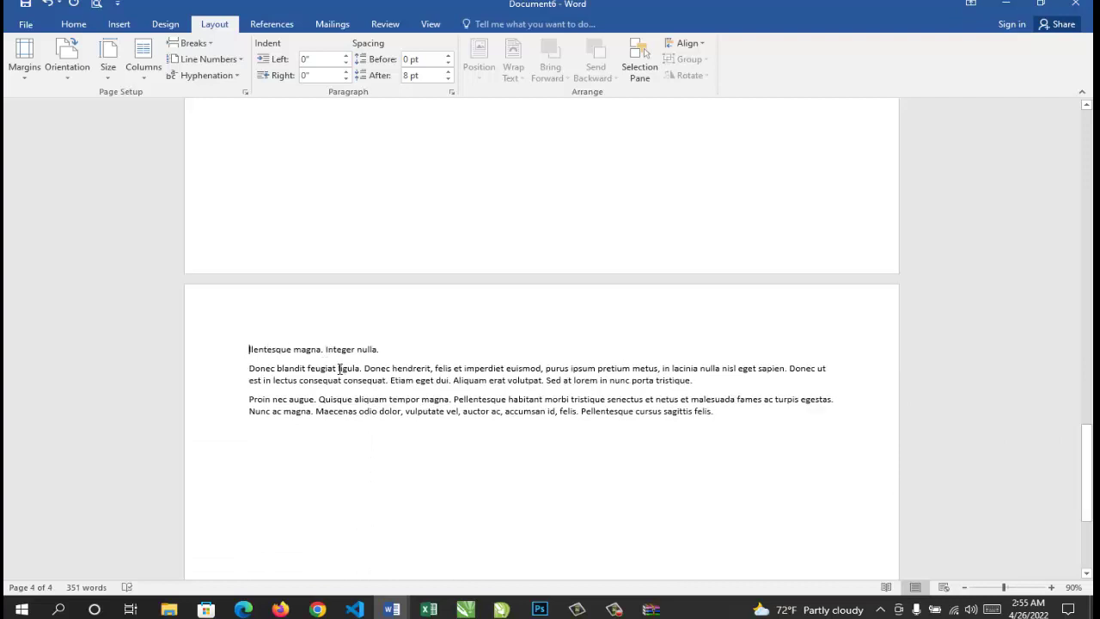
Set the section containing the Donec paragraph in two columns
click(338, 368)
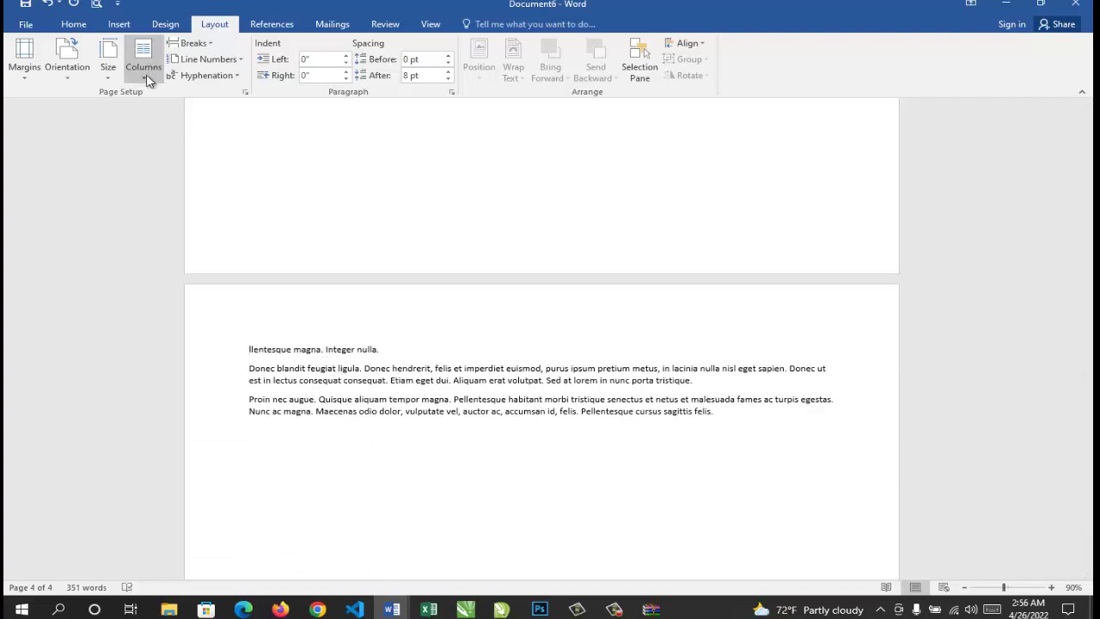
click(147, 76)
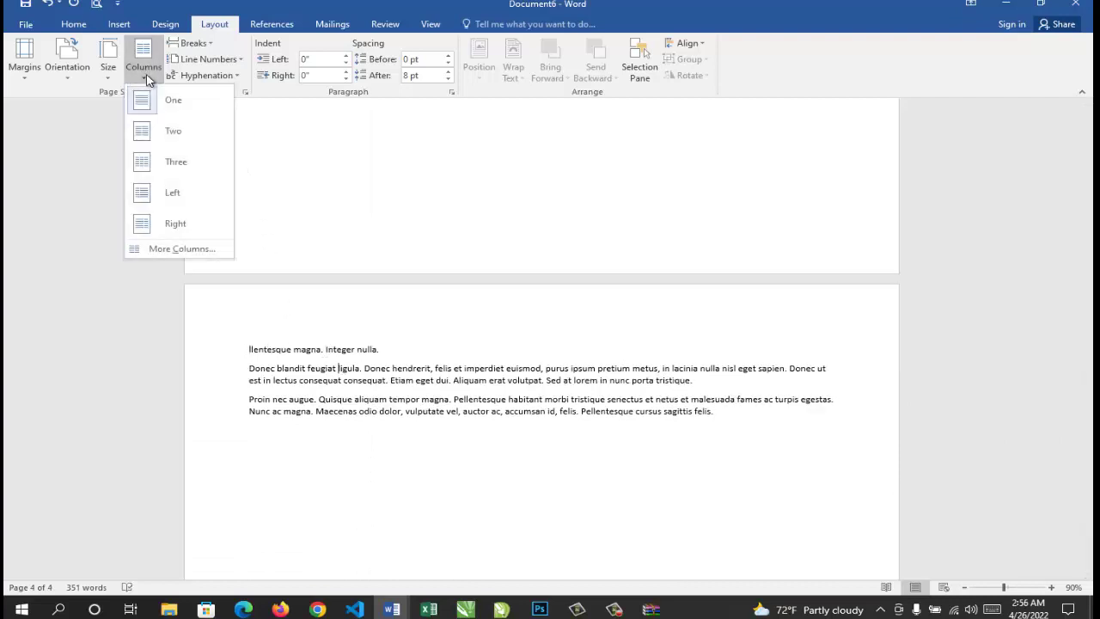
click(165, 140)
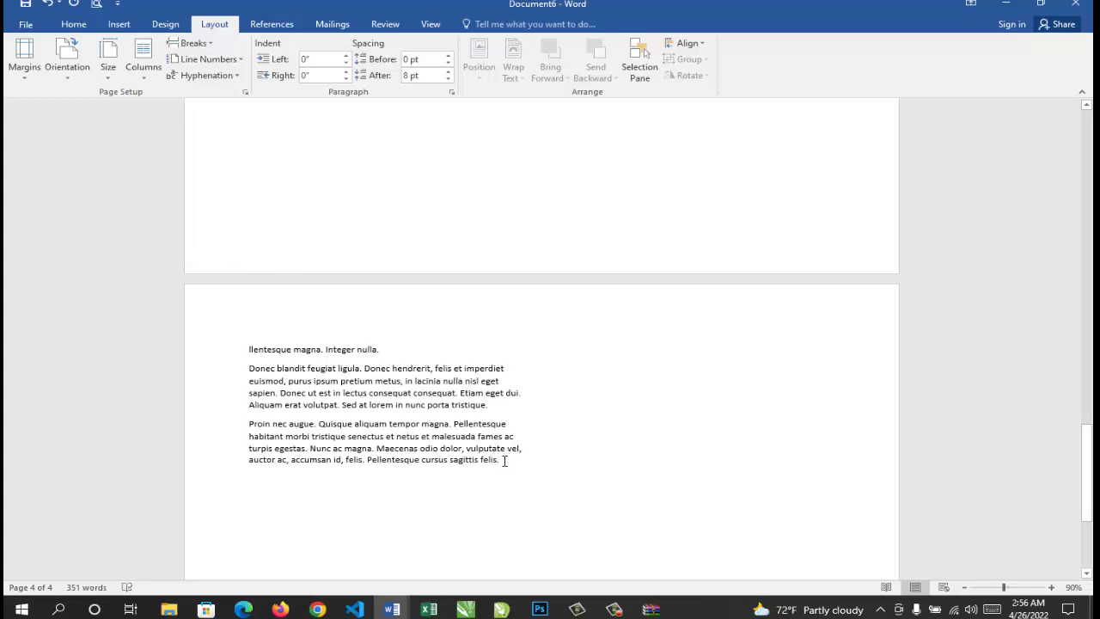
Add more lorem paragraphs with =lorem(6,5) flowing into the second column, then zoom out
key(Return)
text(=)
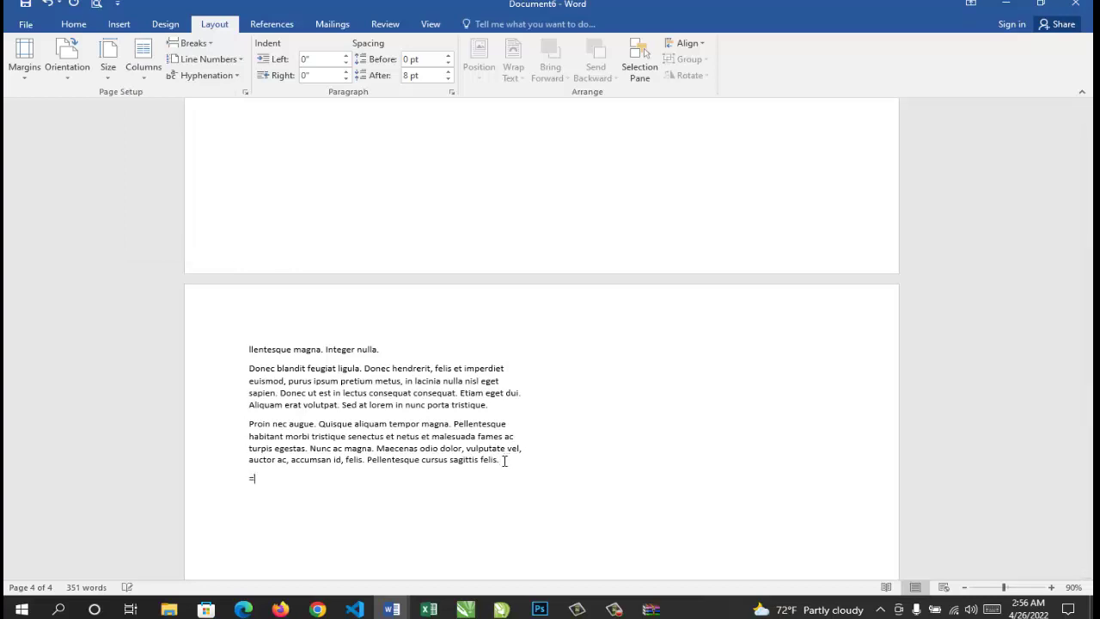
text(lor)
text(em)
text(()
text(5))
key(Return)
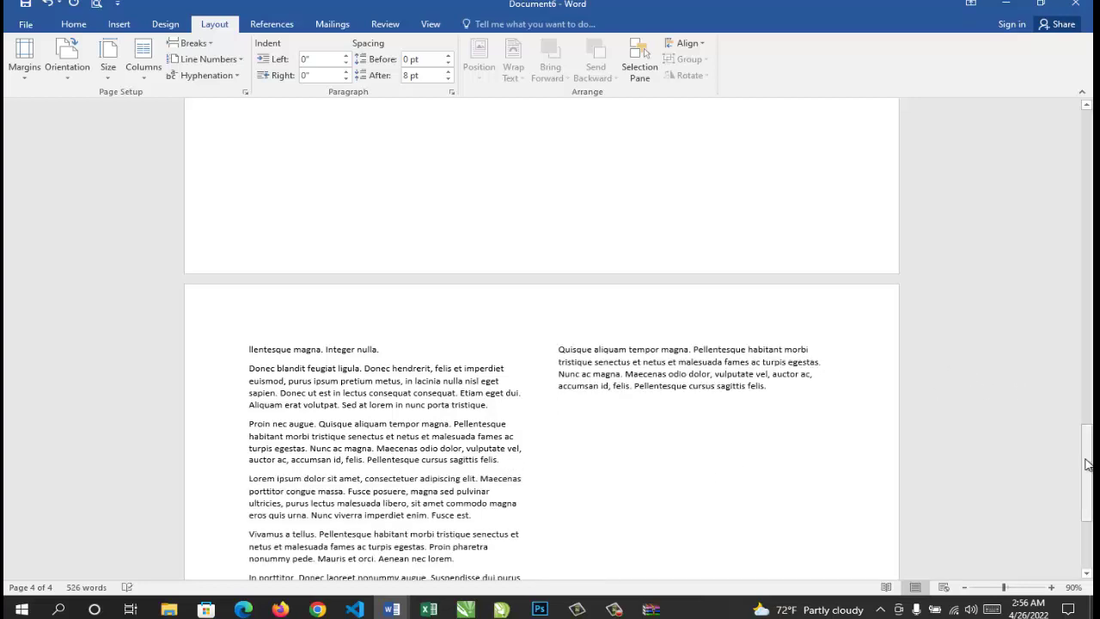
mouse_move(1088, 460)
mouse_down()
mouse_move(1088, 505)
mouse_move(1088, 488)
mouse_up()
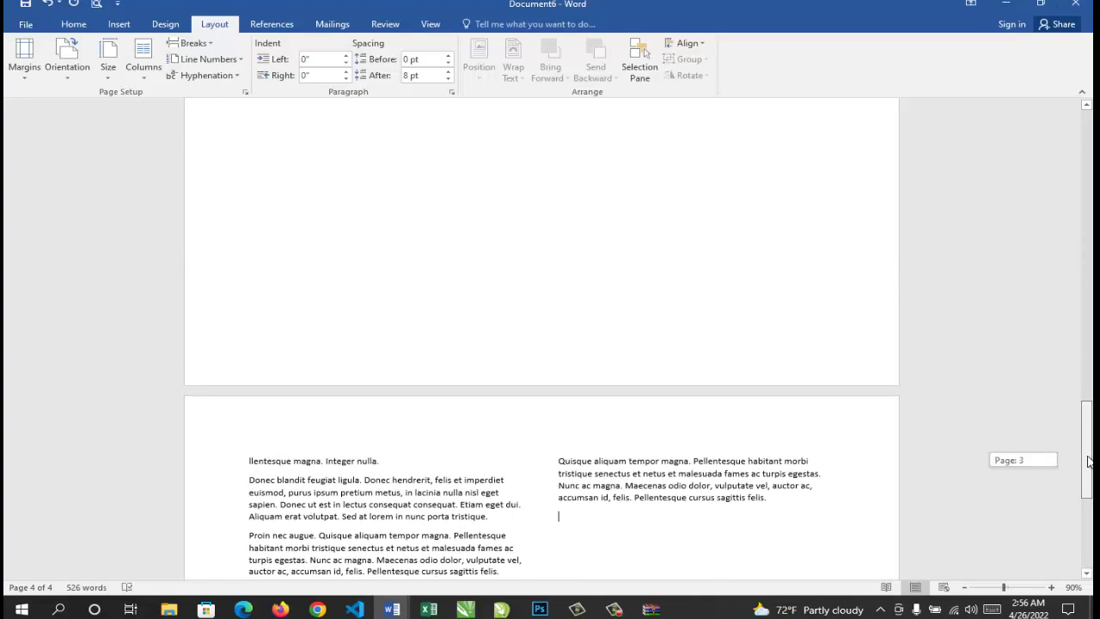
click(965, 587)
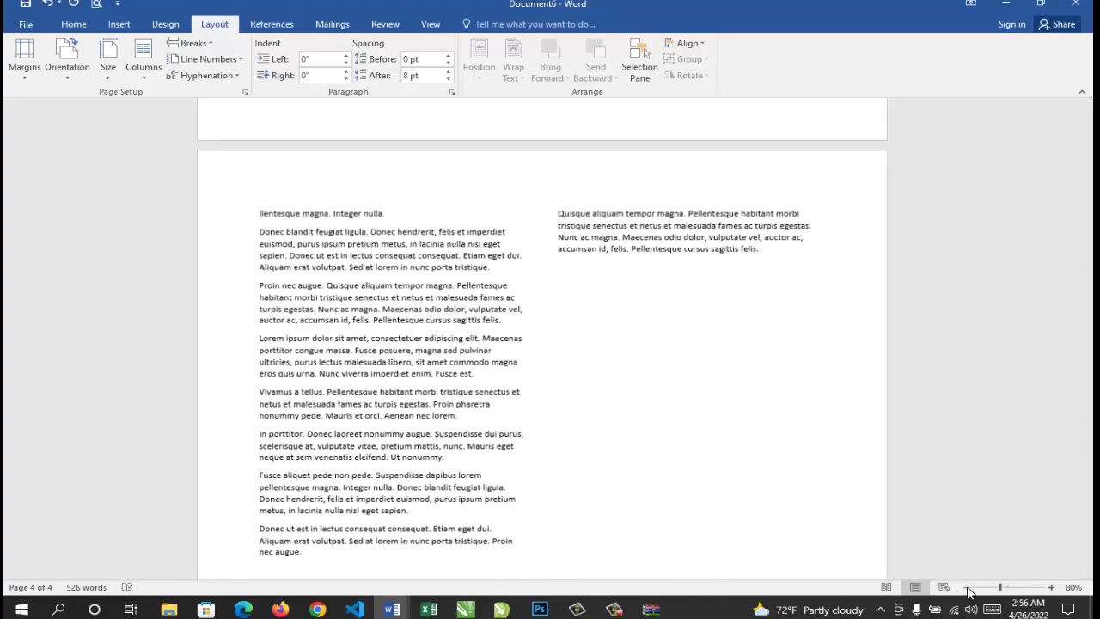
click(965, 587)
click(965, 587)
click(965, 587)
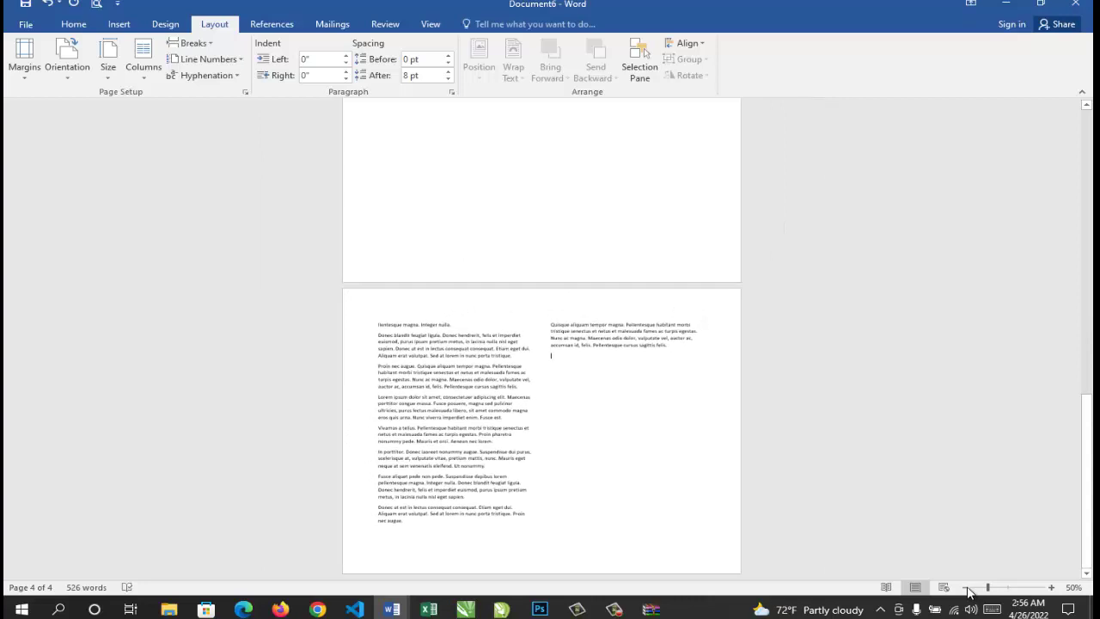
click(965, 587)
mouse_move(1087, 486)
mouse_down()
mouse_move(1092, 290)
mouse_move(1087, 468)
mouse_up()
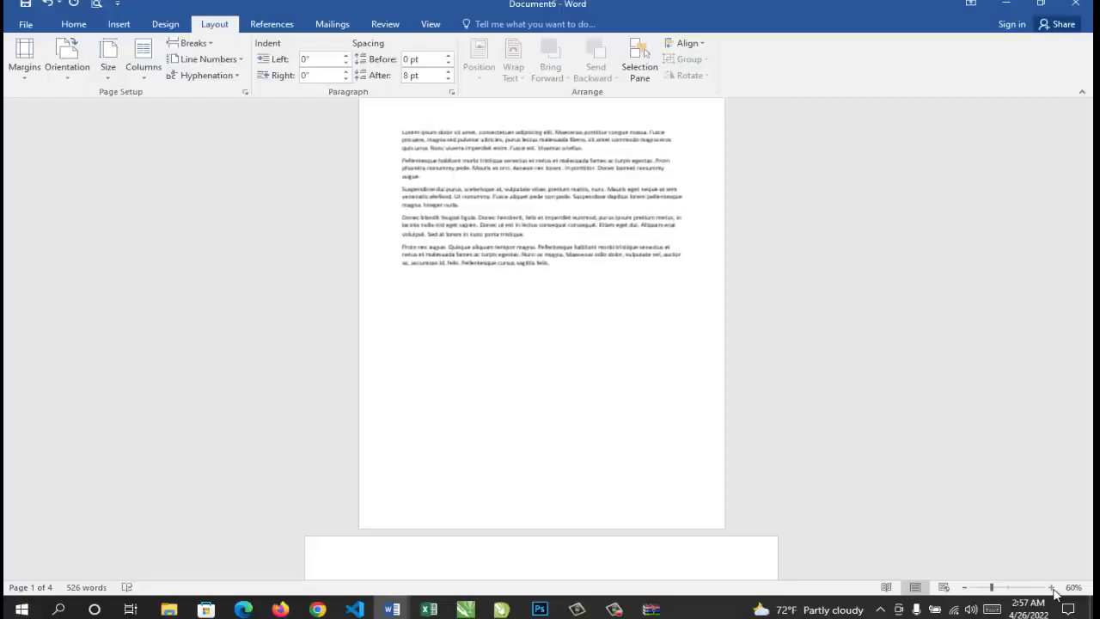
Zoom in and select page 1's last paragraph, beginning 'Proin nec augue'
click(1052, 587)
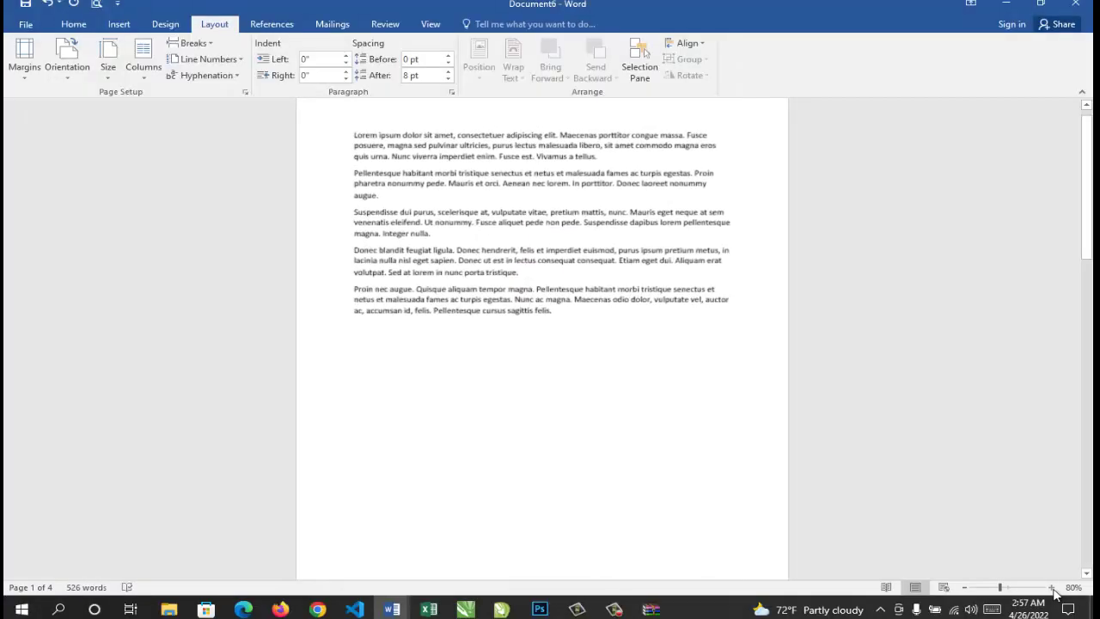
click(1052, 586)
click(1052, 587)
click(1052, 587)
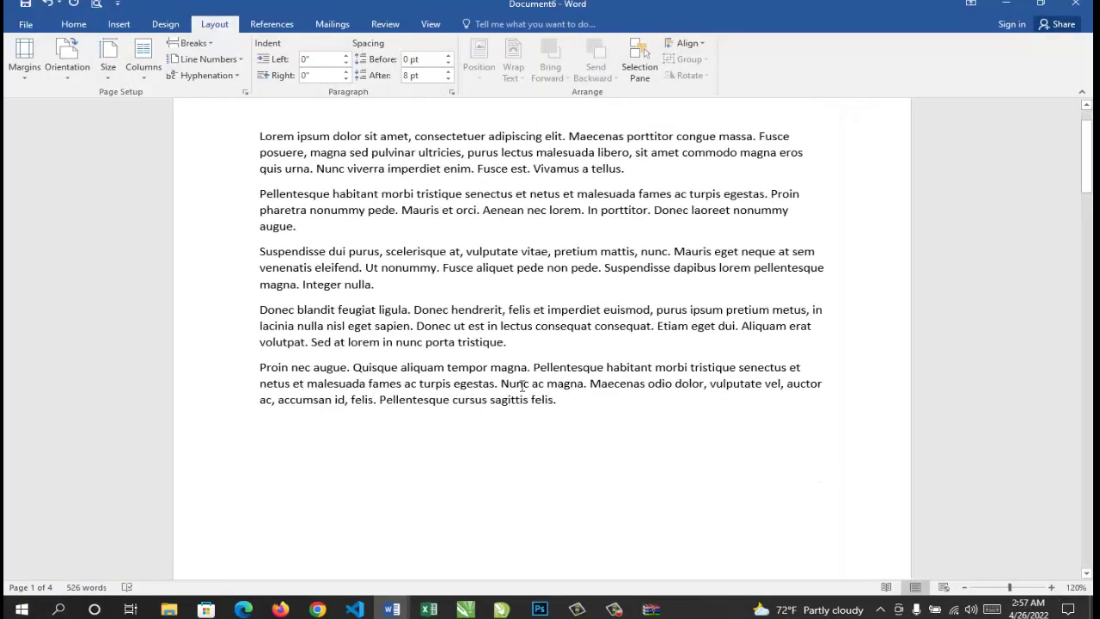
drag(242, 367, 566, 418)
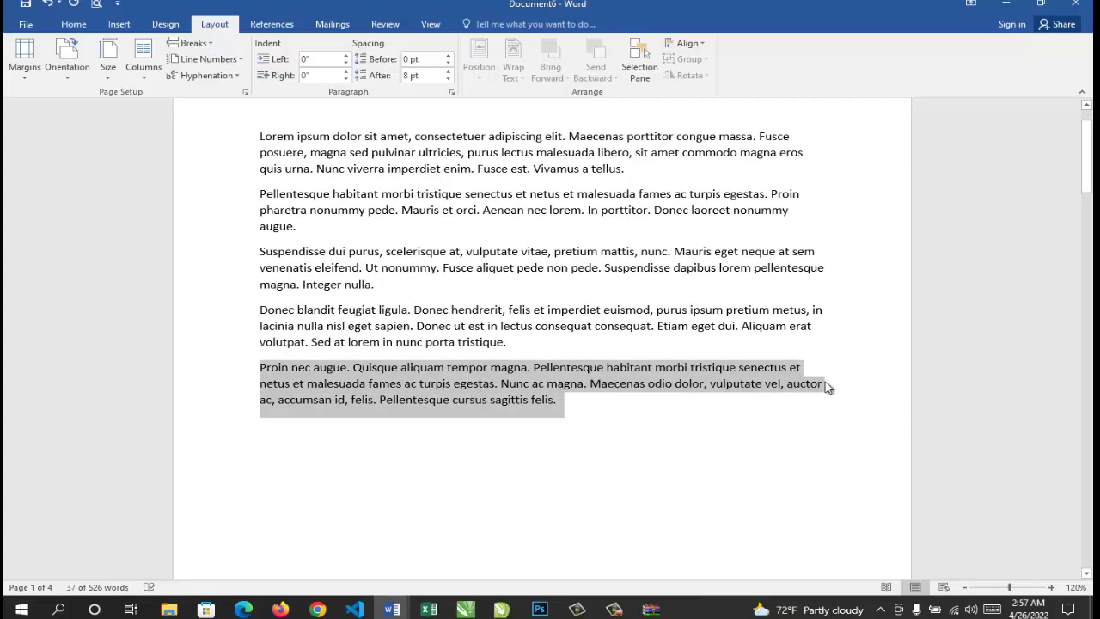
drag(1087, 177, 1087, 125)
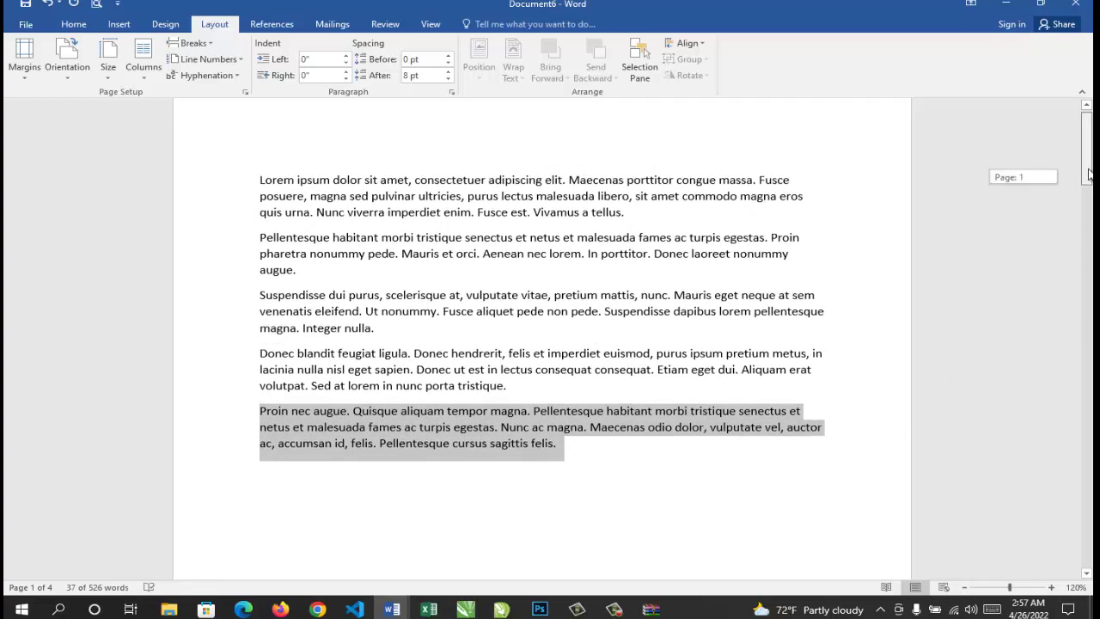
click(1051, 587)
click(1051, 587)
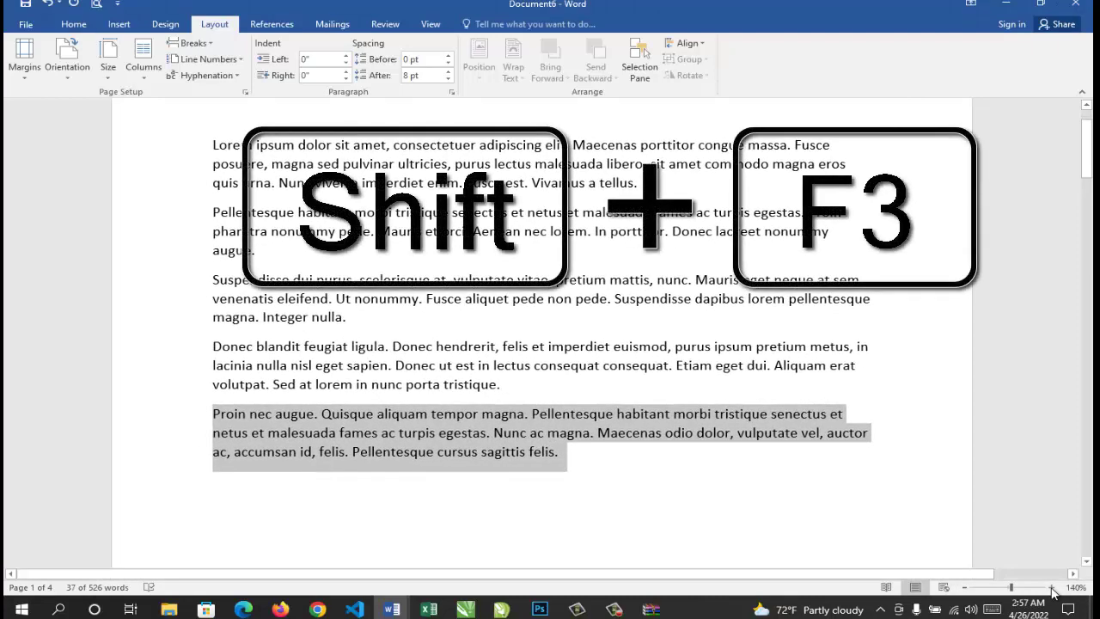
Uppercase the paragraph with Shift+F3, make it bold, then switch it to lowercase
key(shift+F3)
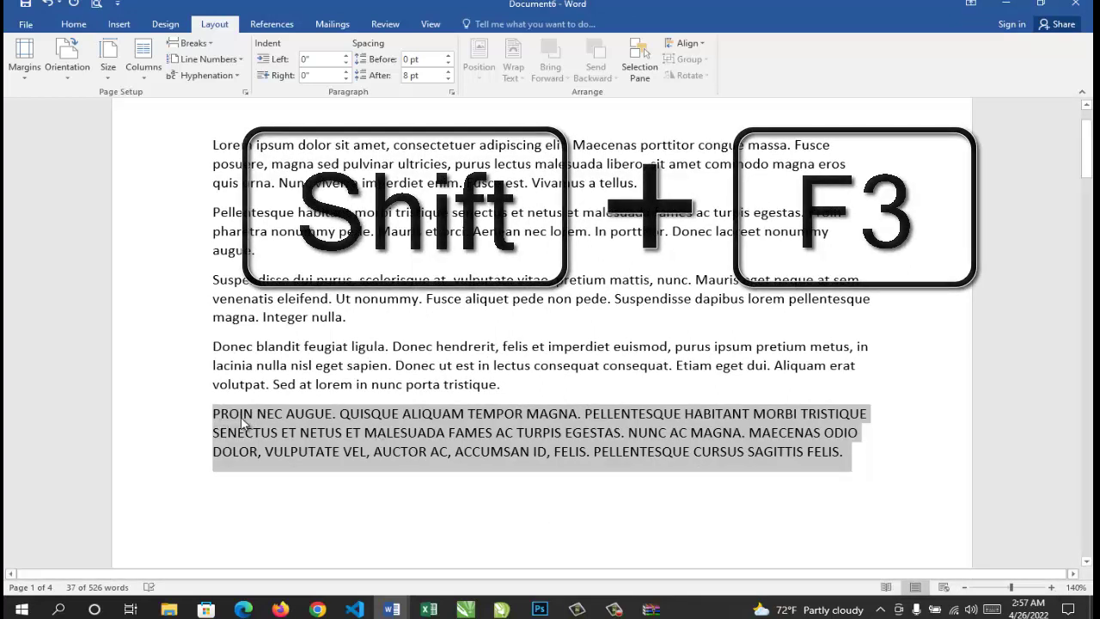
key(ctrl+b)
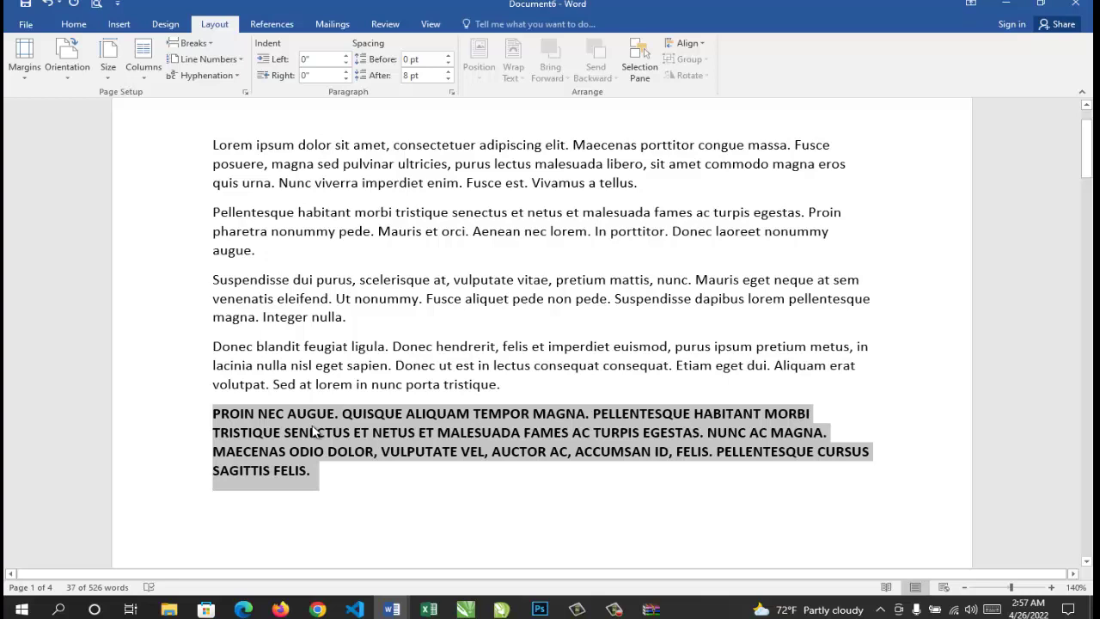
key(shift+F3)
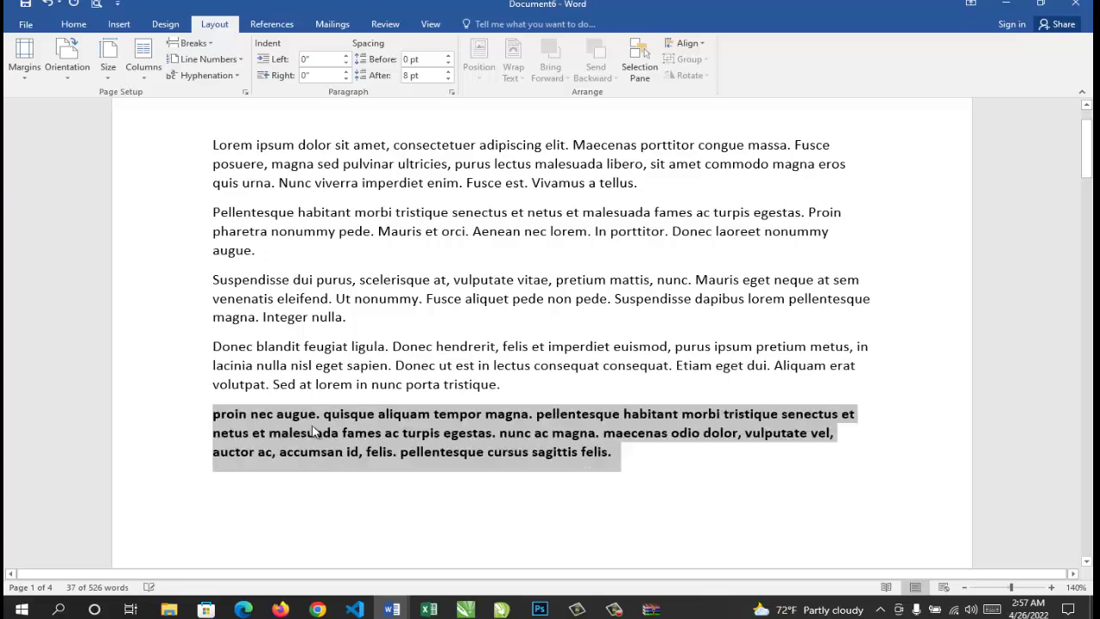